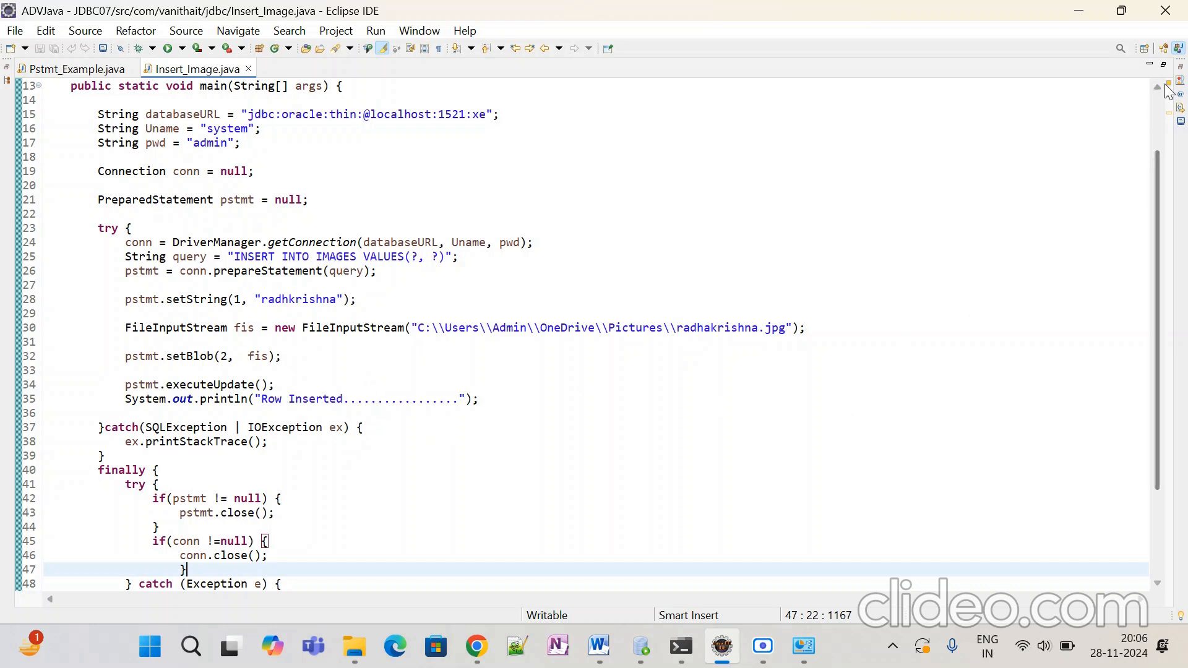
Step: Restore the Insert_Image.java editor alongside the explorer and console, scroll to its top, and select JDBC07
click(1164, 65)
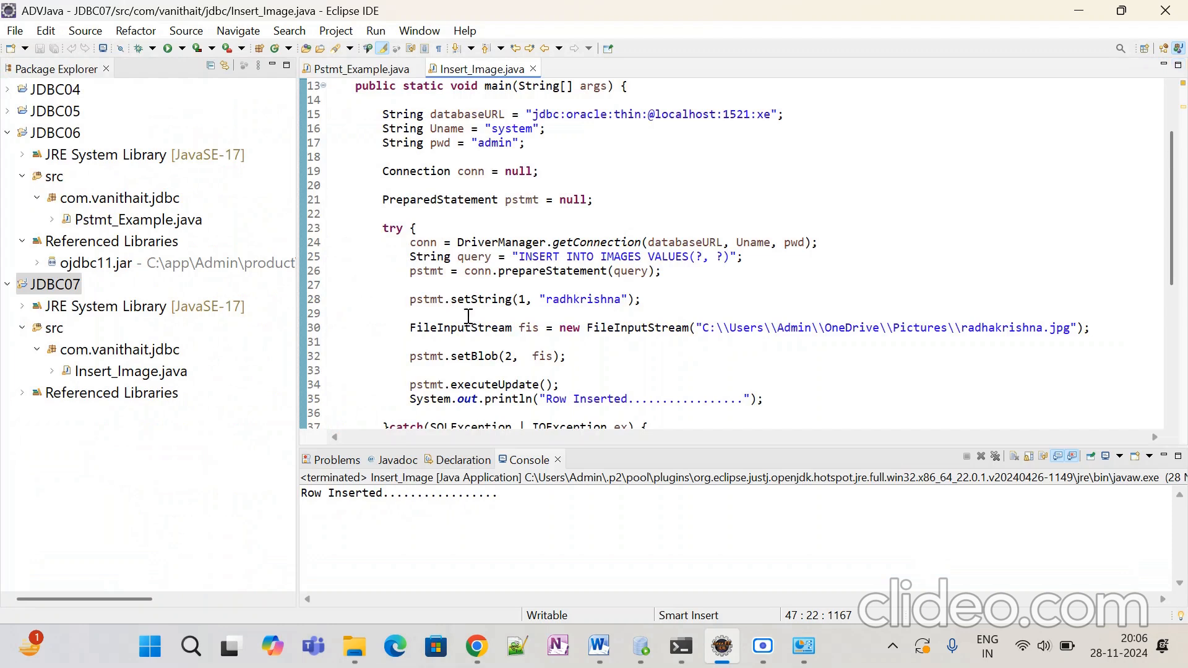
scroll(463, 290, up, 2)
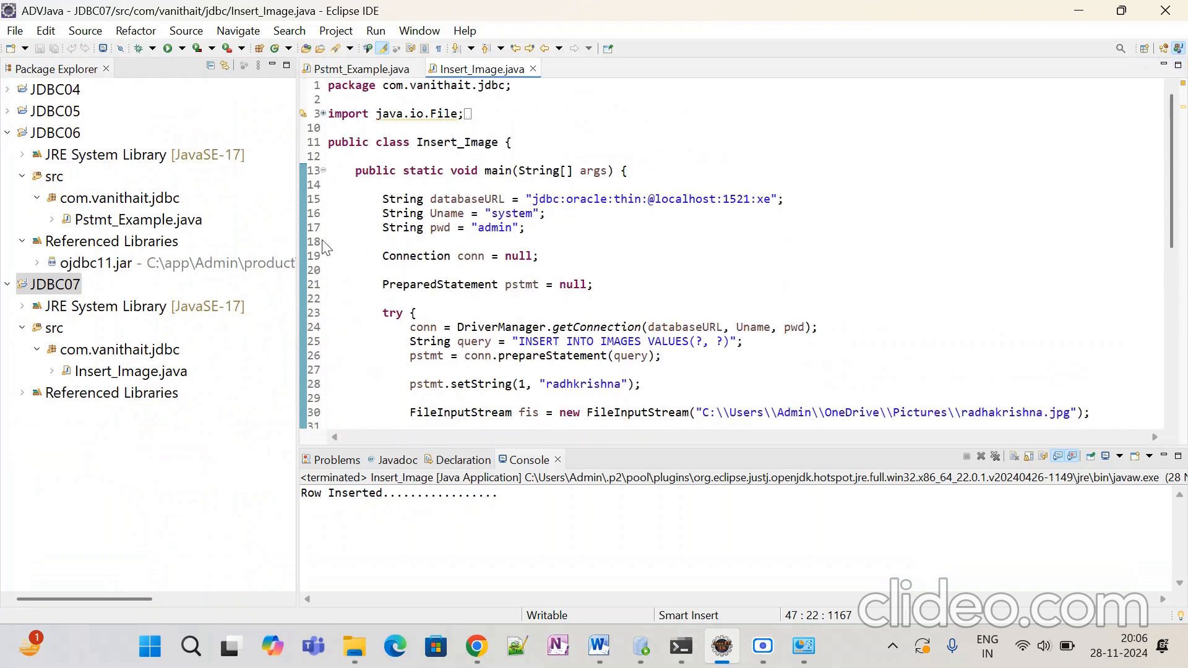
click(67, 289)
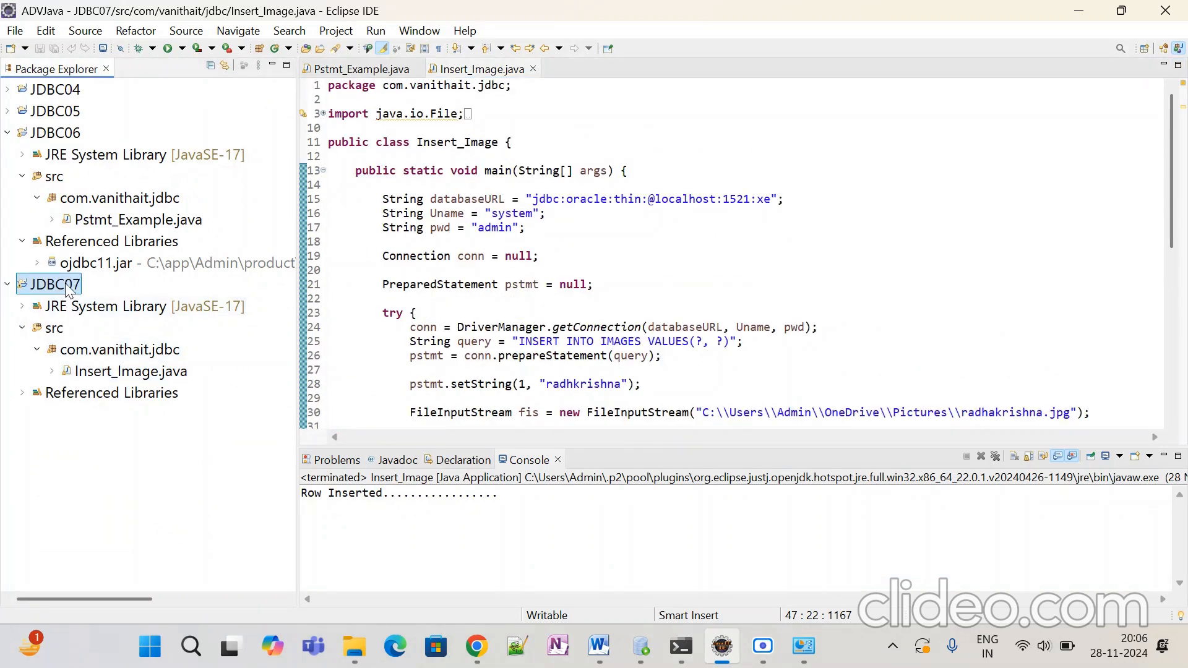
Step: Open JDBC07's Java Build Path settings with the Libraries tab's Classpath entry selected
right_click(67, 289)
mouse_move(124, 259)
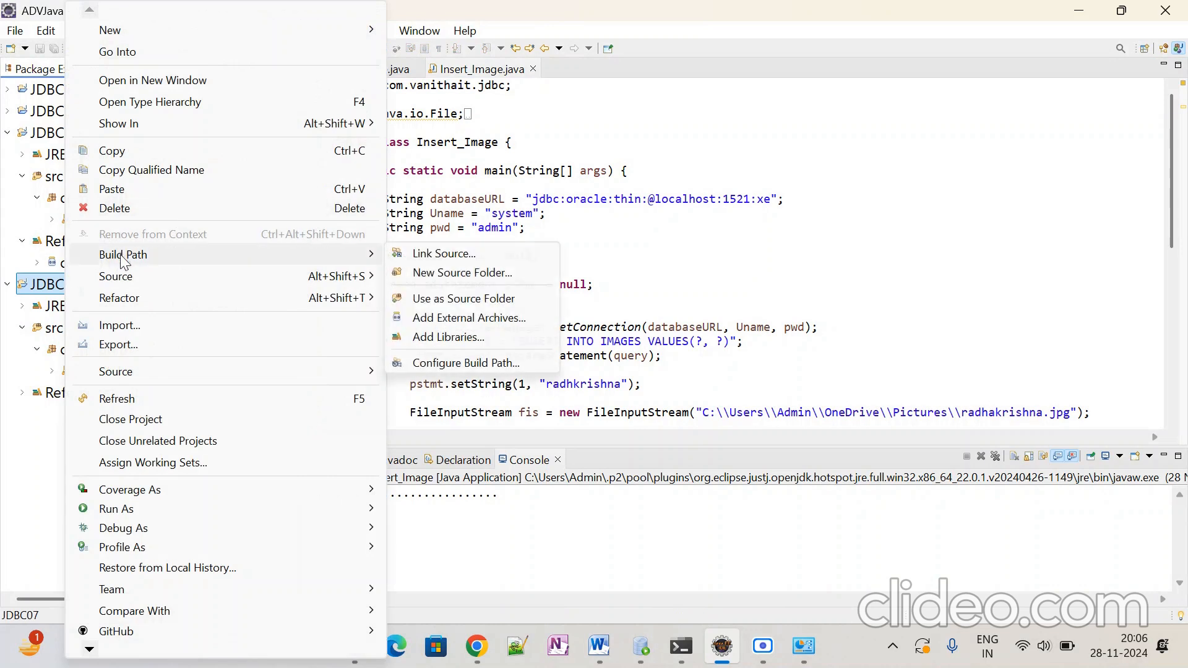
click(430, 365)
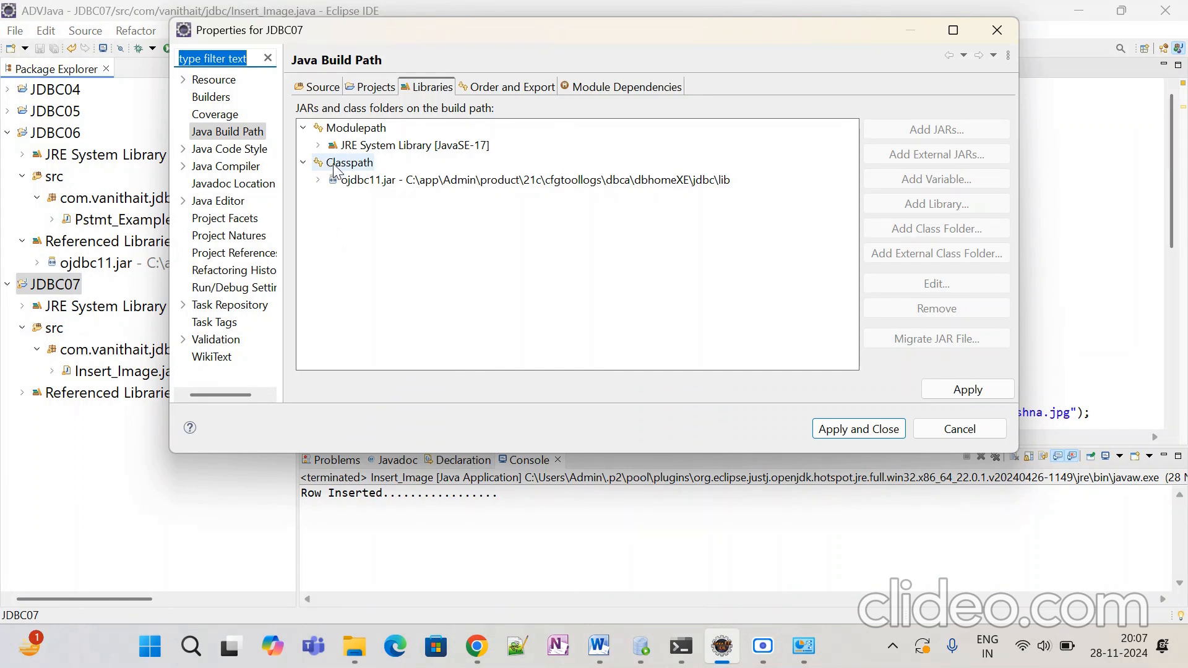
click(334, 163)
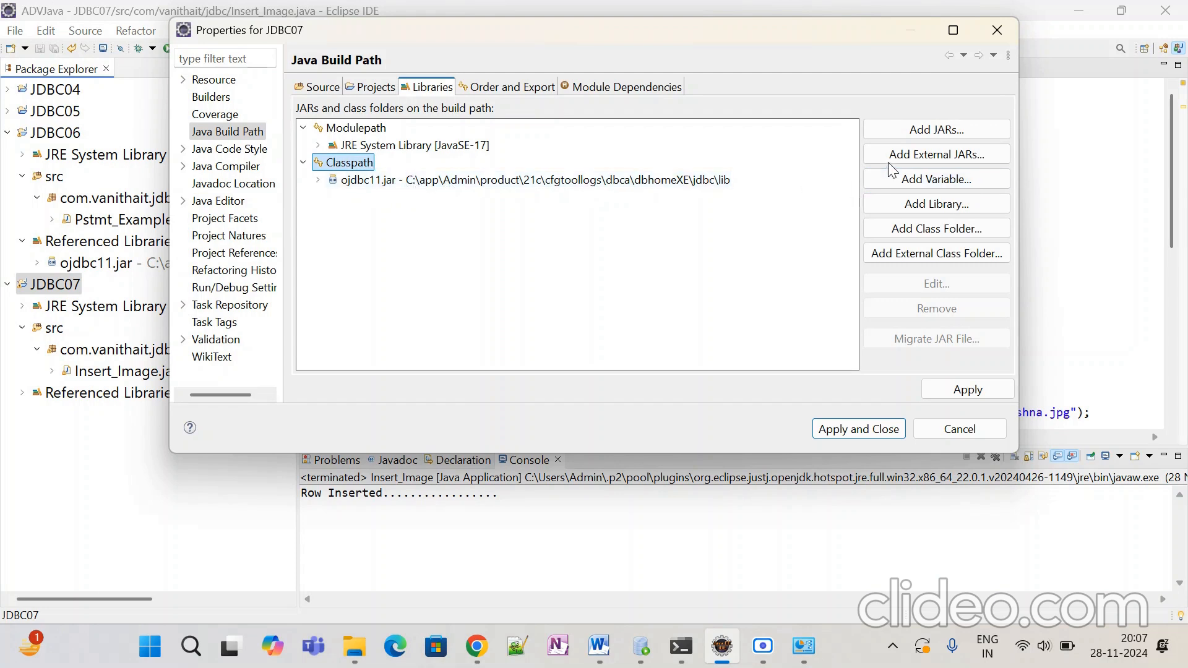
Step: Add the external ojdbc11 jar to JDBC07's classpath
click(910, 154)
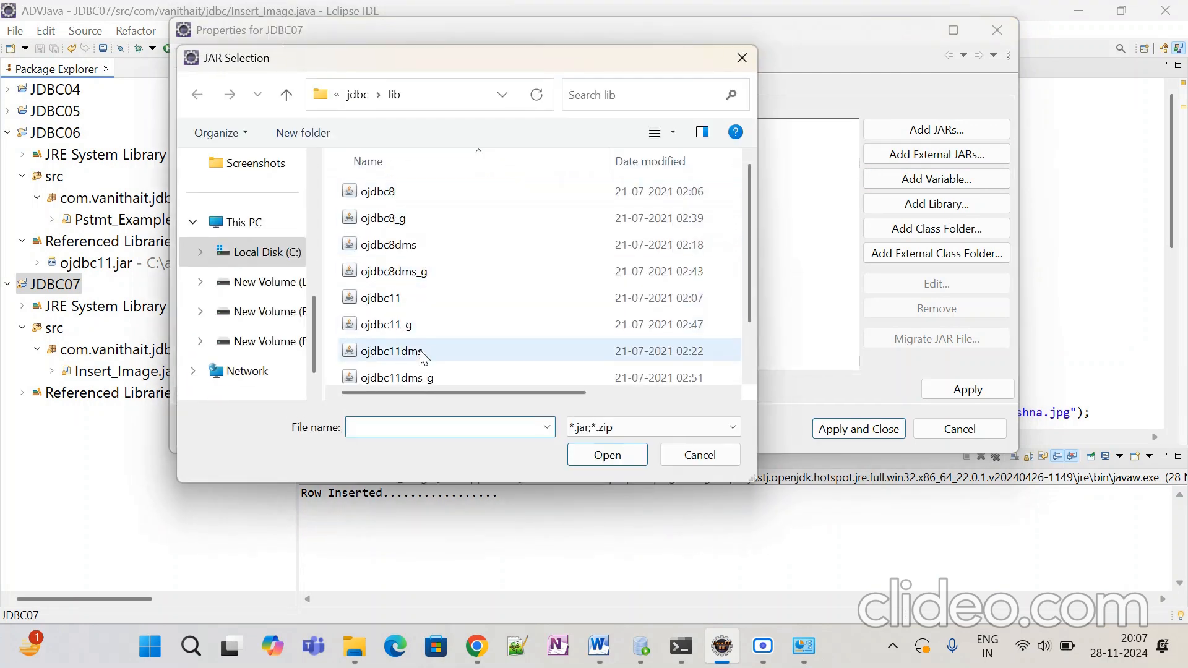
scroll(423, 309, down, 1)
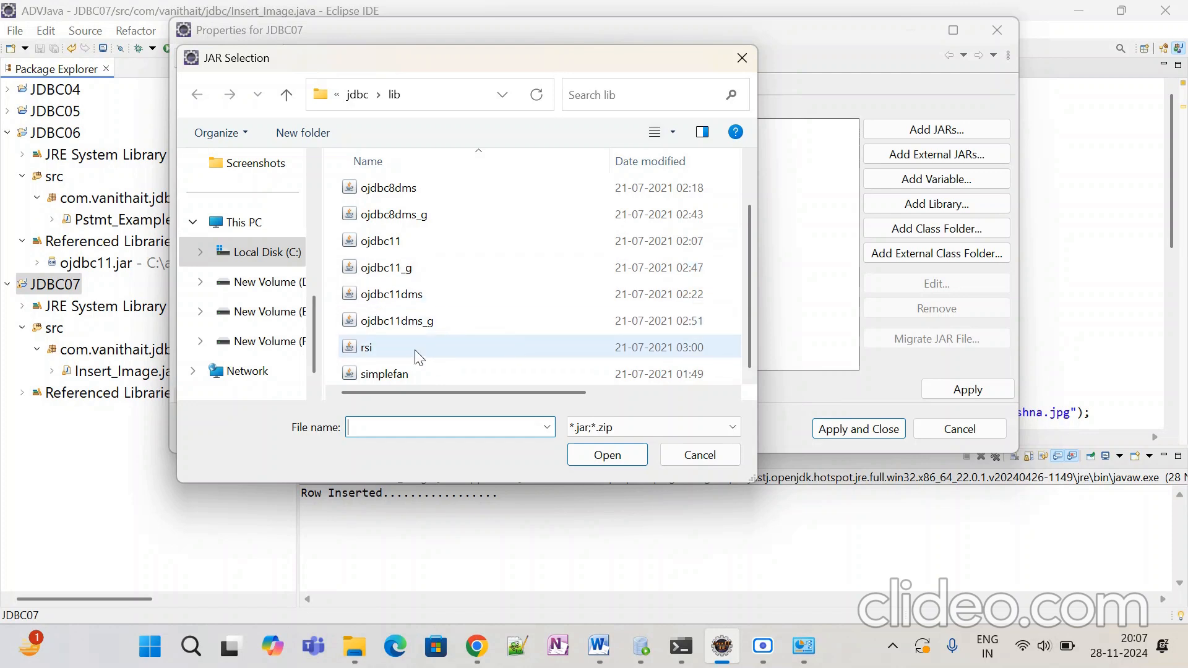
scroll(408, 284, up, 1)
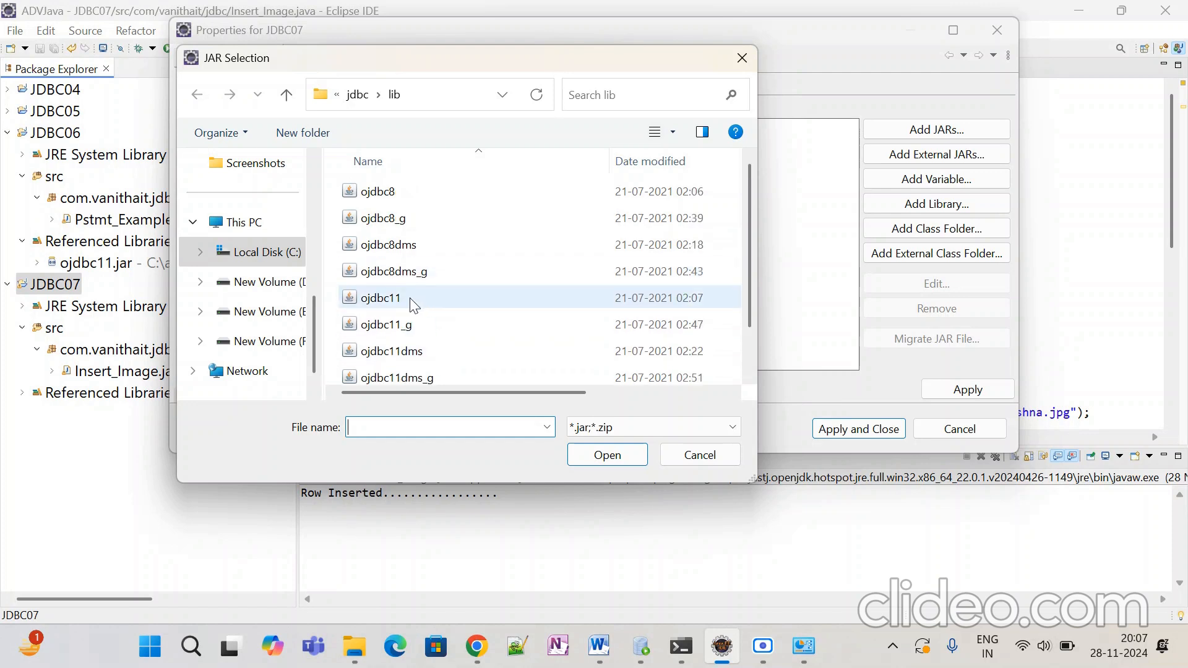
click(413, 304)
click(588, 458)
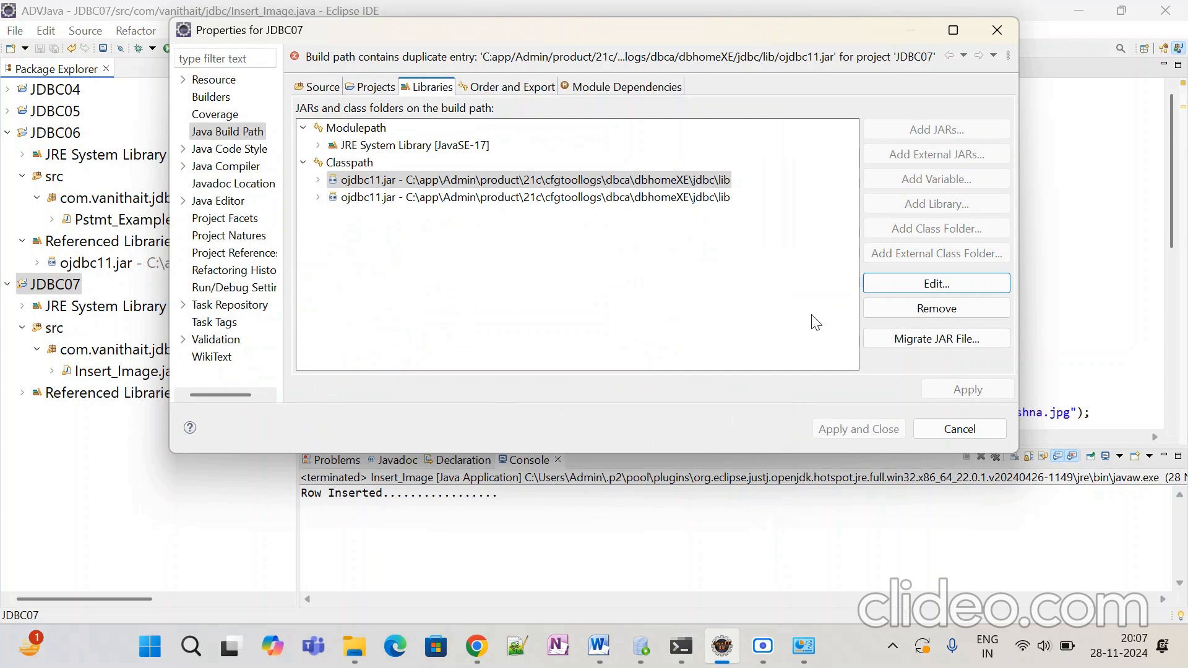
Step: Remove the duplicate ojdbc11.jar entry, then apply the build path changes and close
click(908, 309)
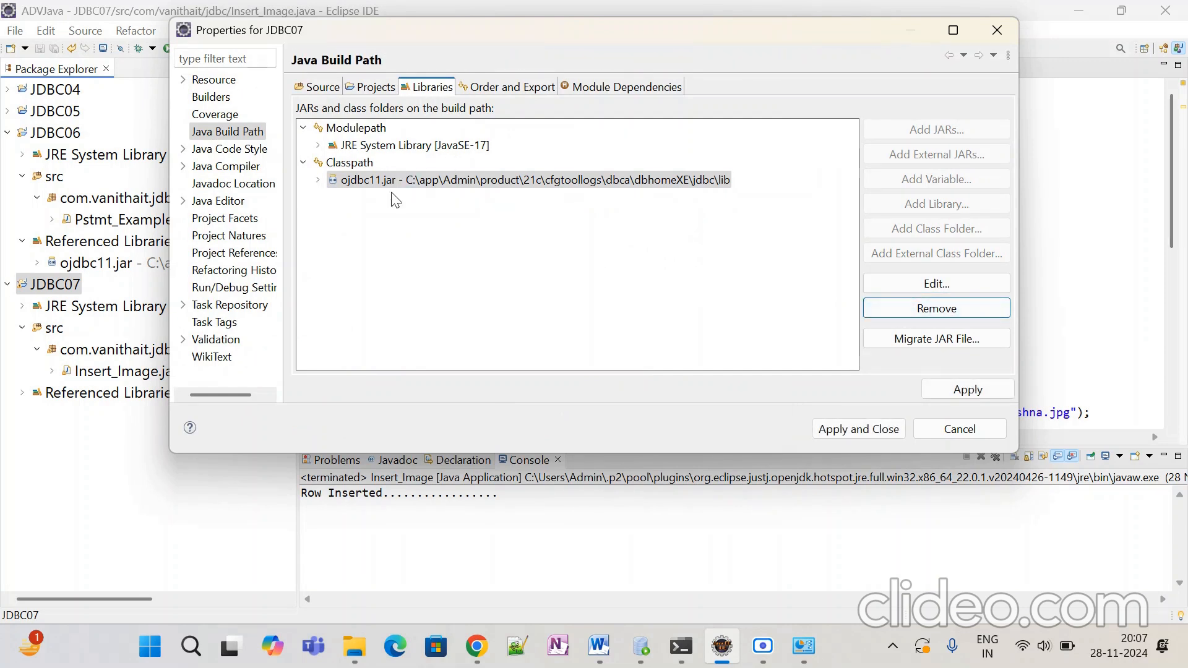
click(419, 184)
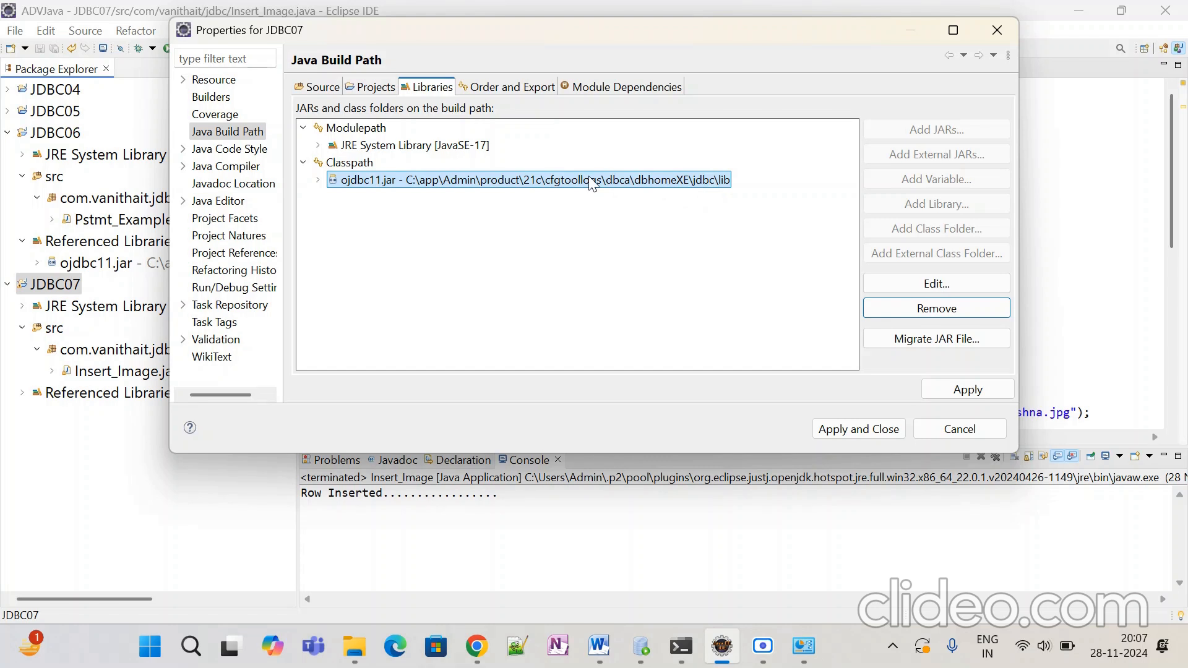
click(968, 390)
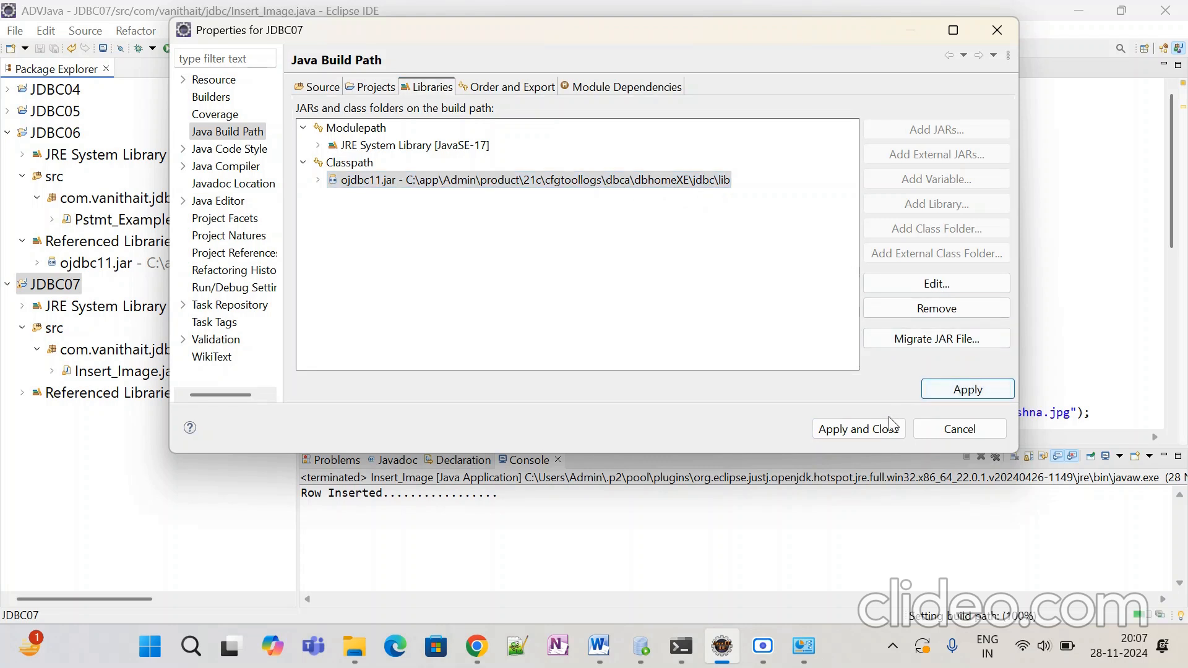
click(879, 433)
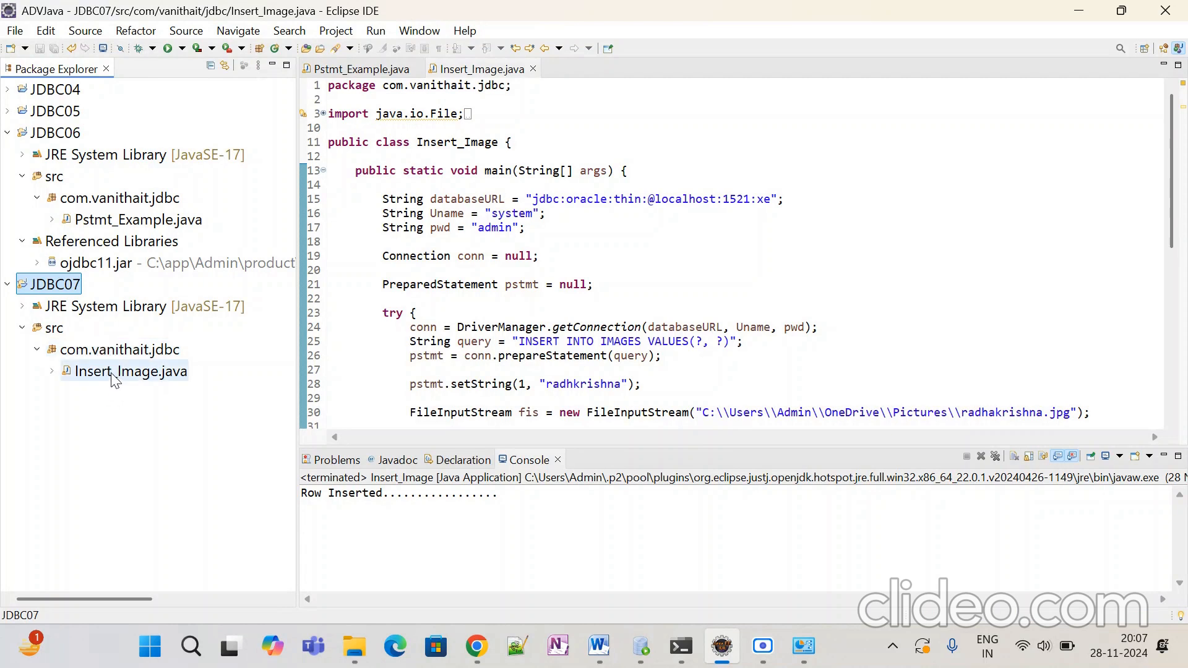
Step: Reopen JDBC07's build path settings on the Classpath entry
right_click(60, 291)
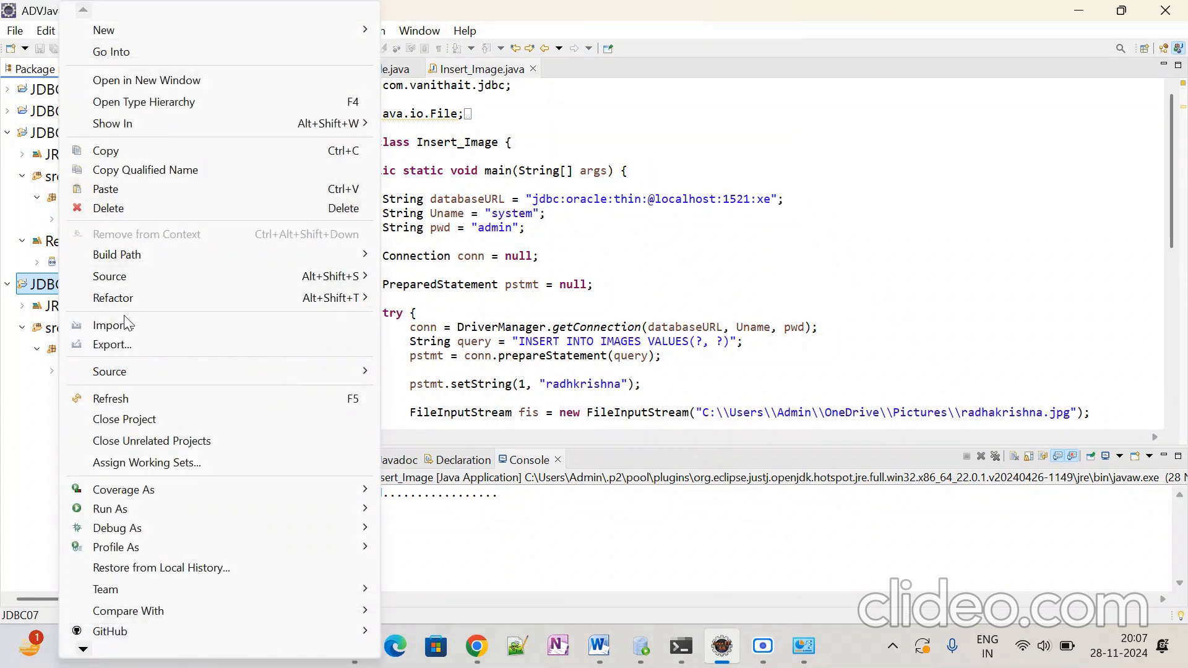
mouse_move(130, 254)
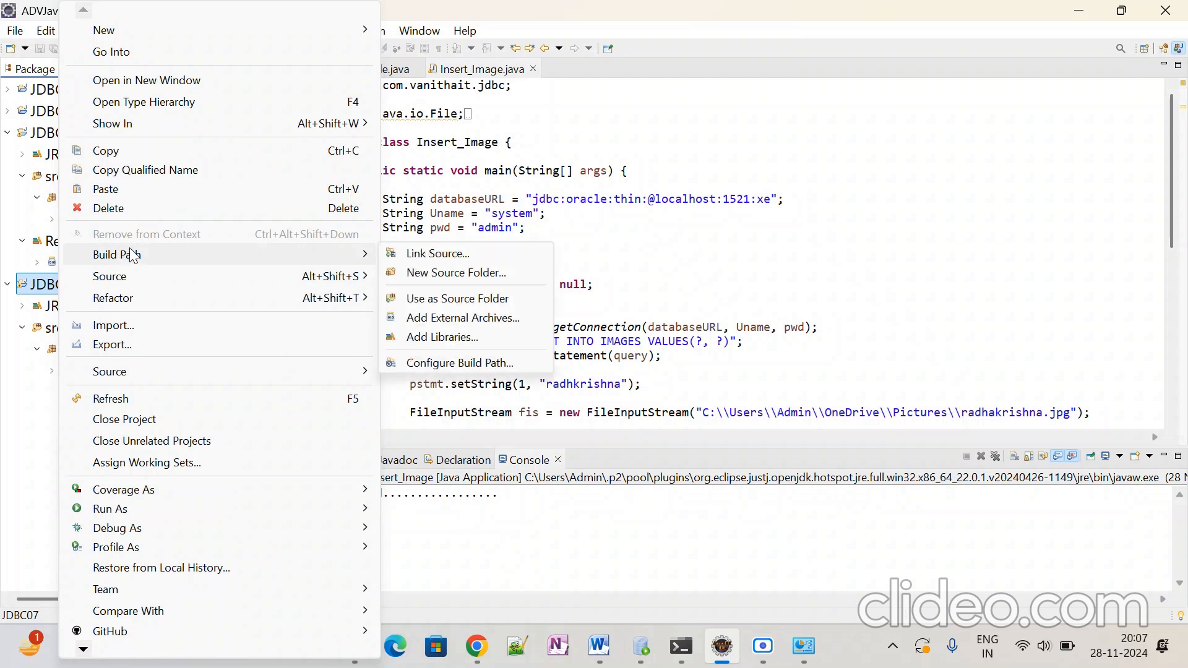
click(451, 365)
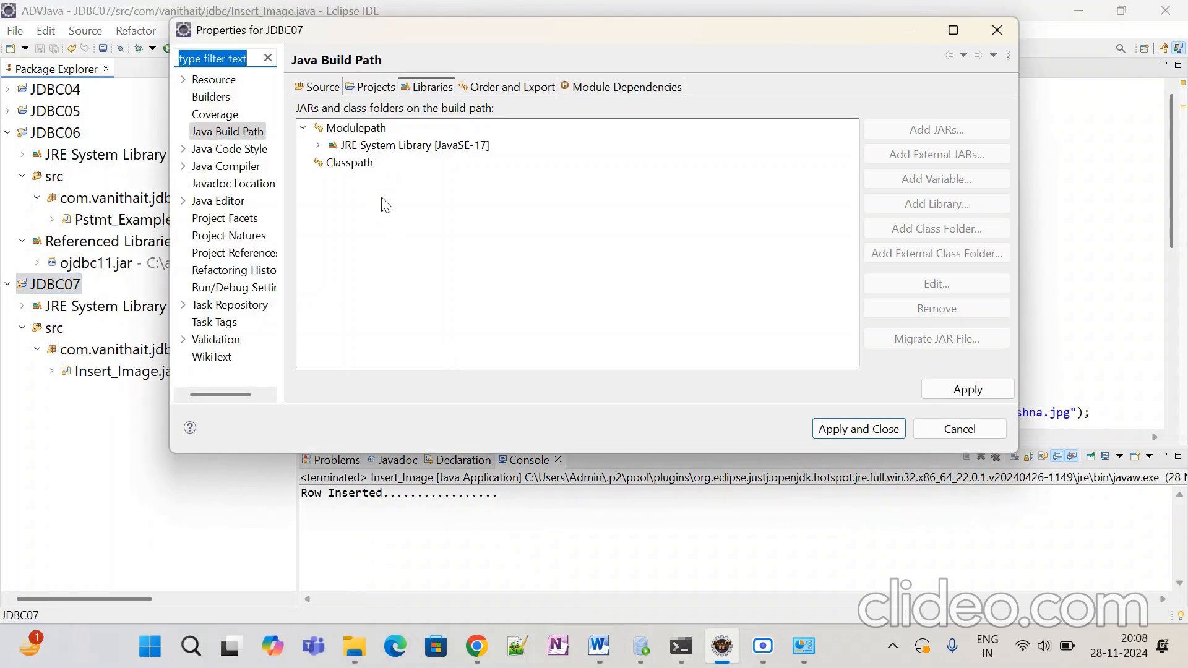
click(370, 169)
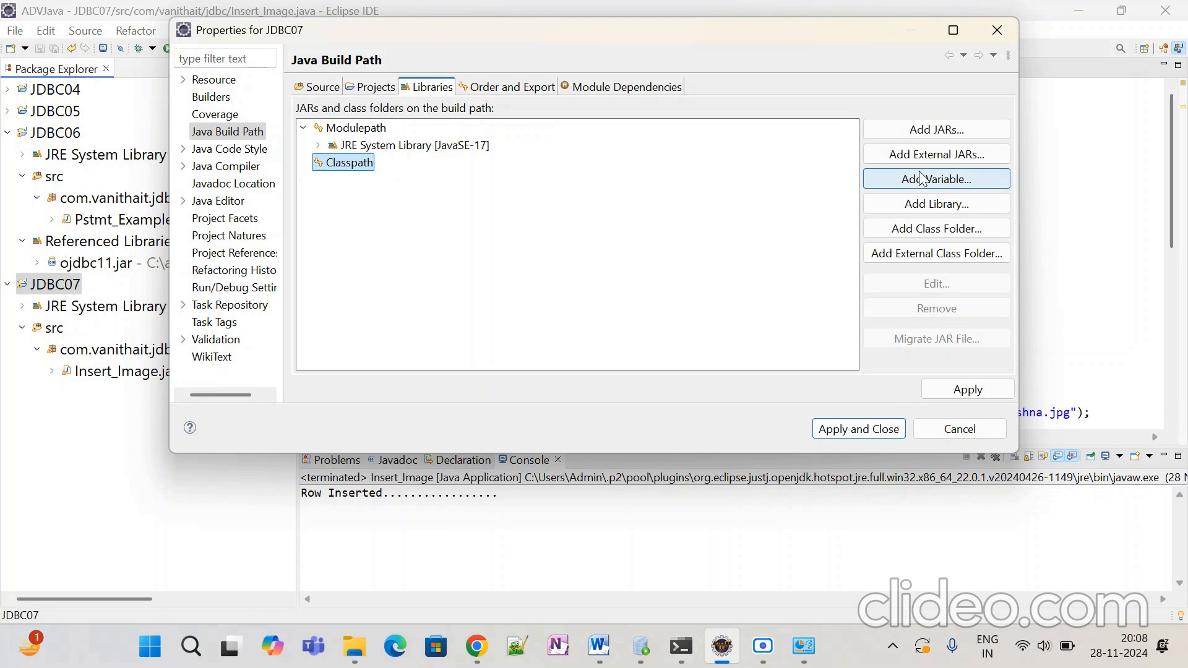
Step: Add the external ojdbc11 jar to the classpath, then apply and close the properties
click(928, 153)
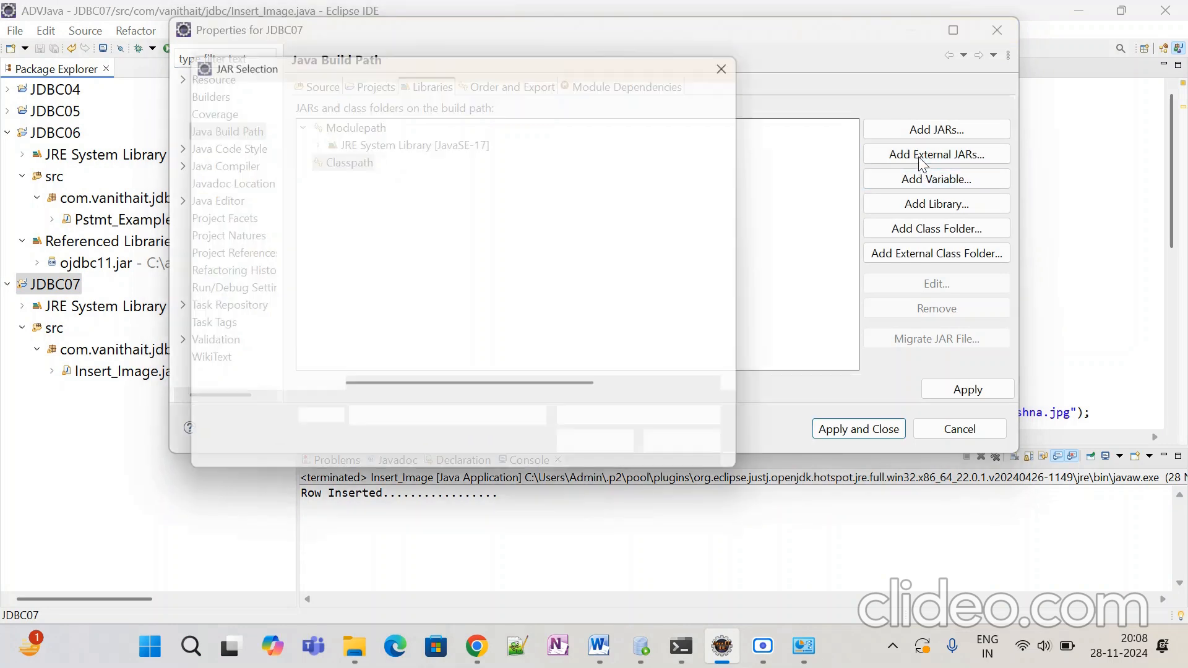
click(392, 299)
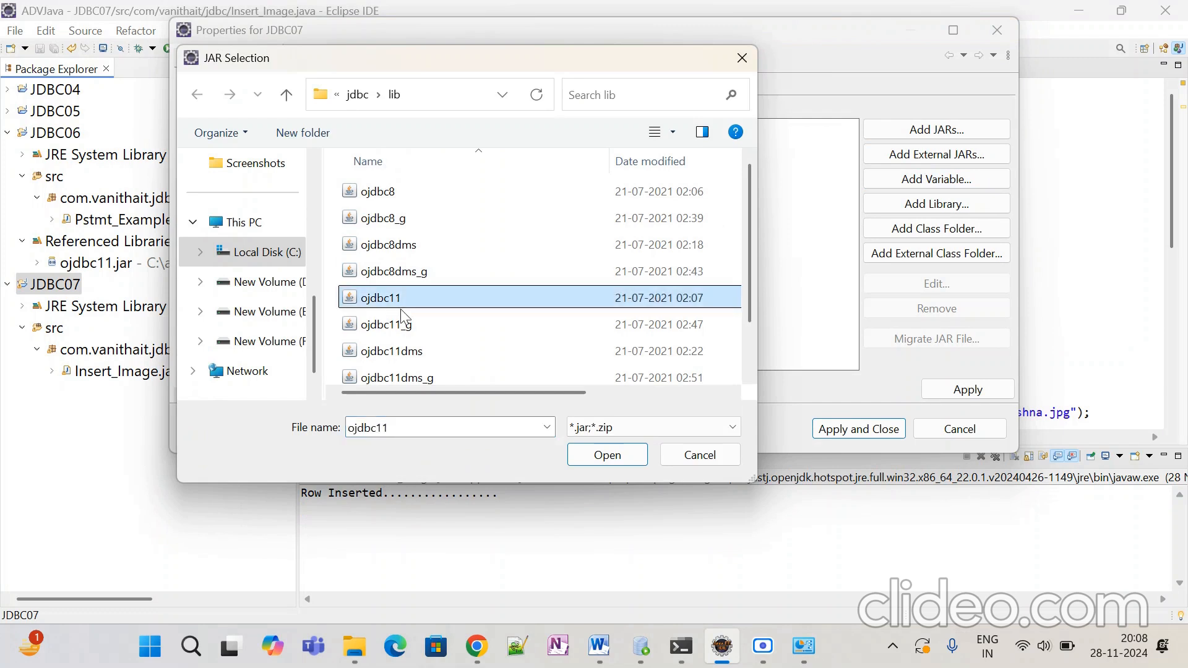
click(585, 455)
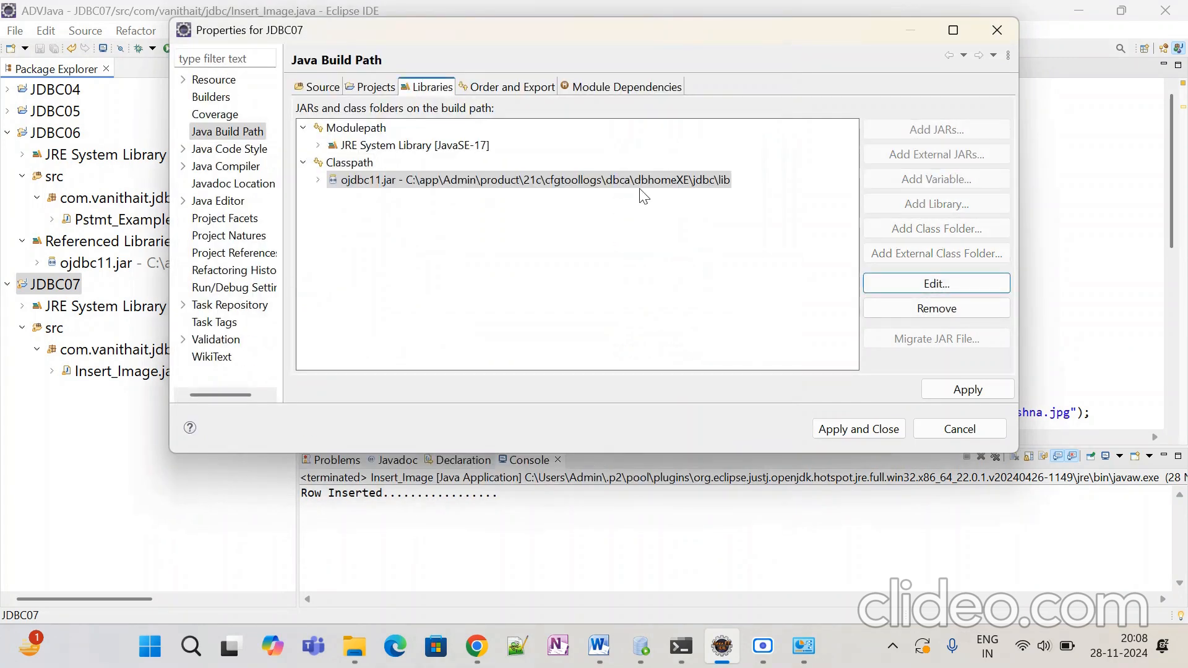
click(965, 389)
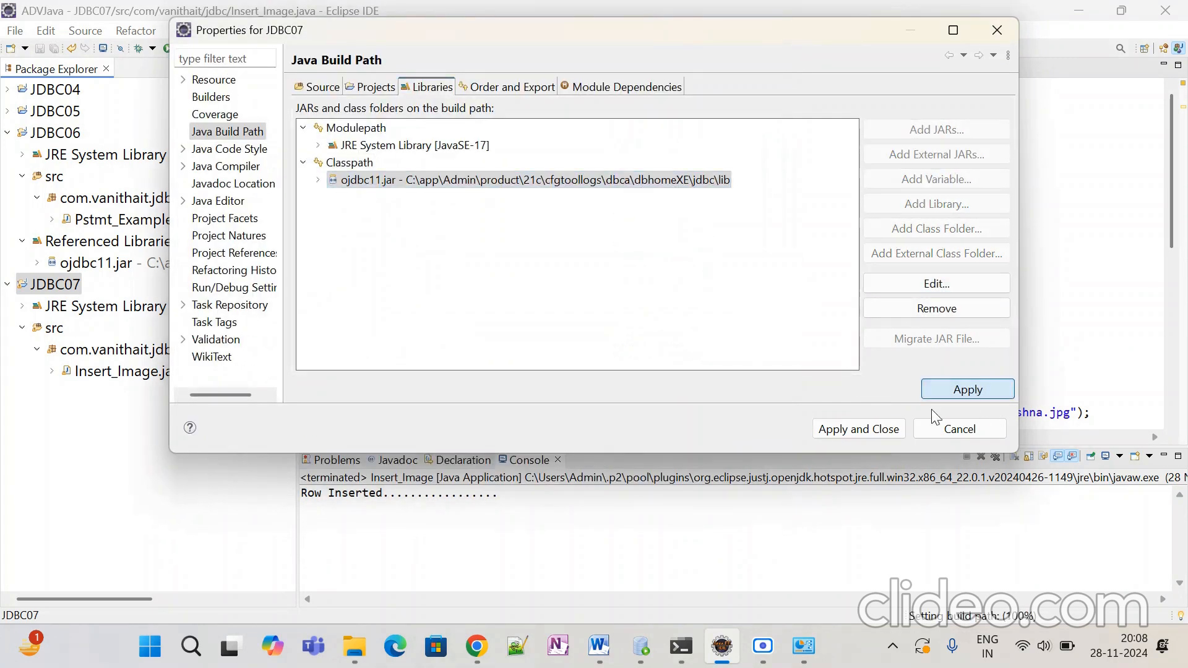
click(859, 430)
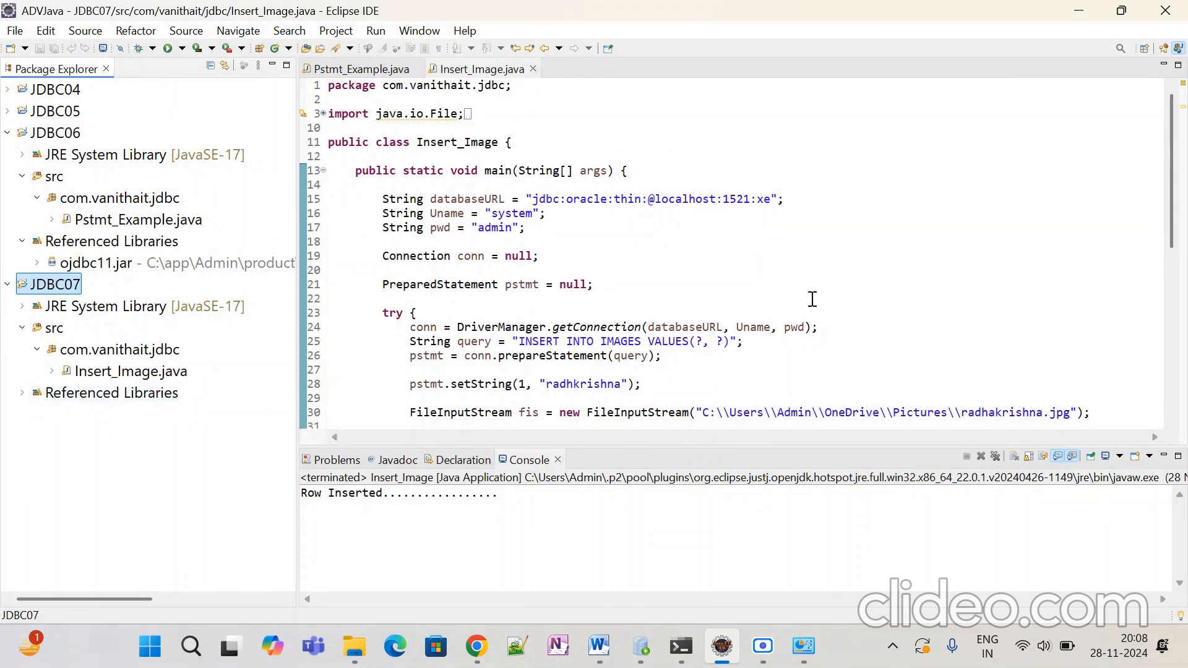
Step: Maximize the editor and review the Insert_Image code that inserts radhkrishna.jpg into IMAGES
click(1179, 65)
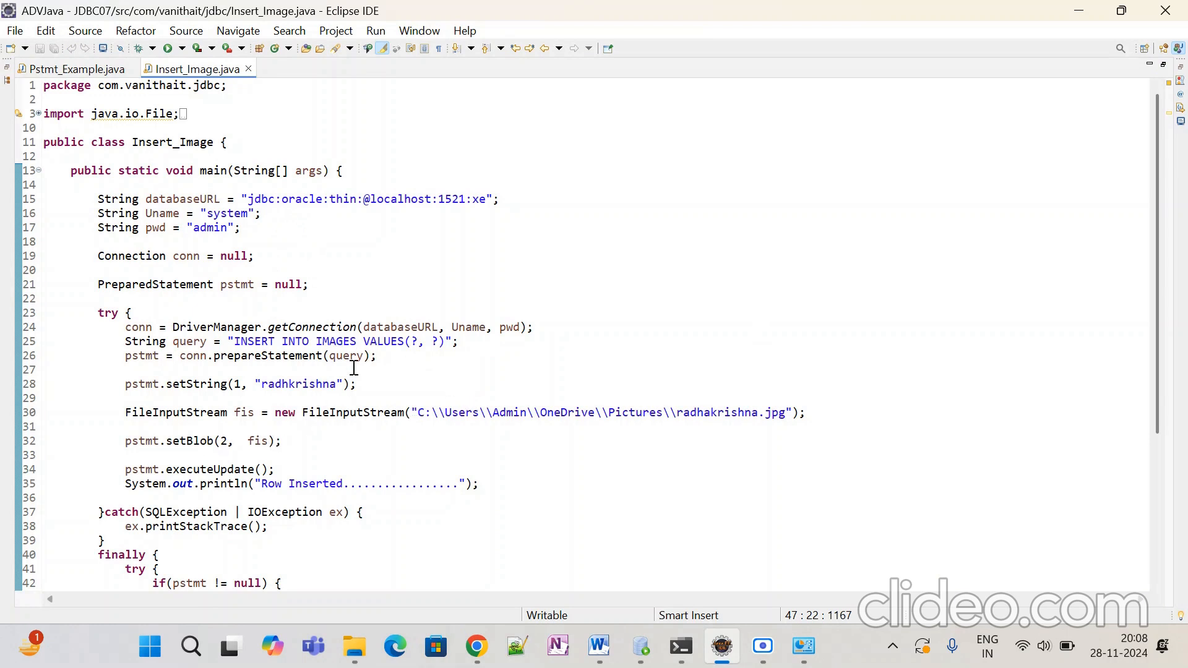
double_click(341, 342)
click(445, 461)
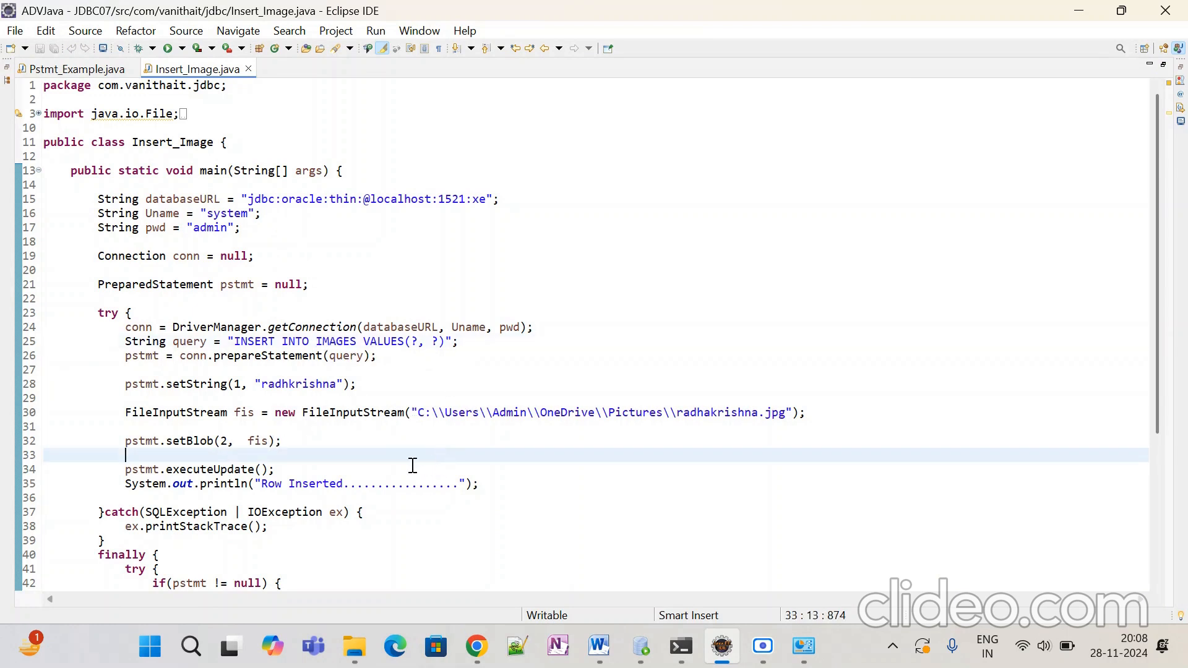
scroll(411, 464, down, 5)
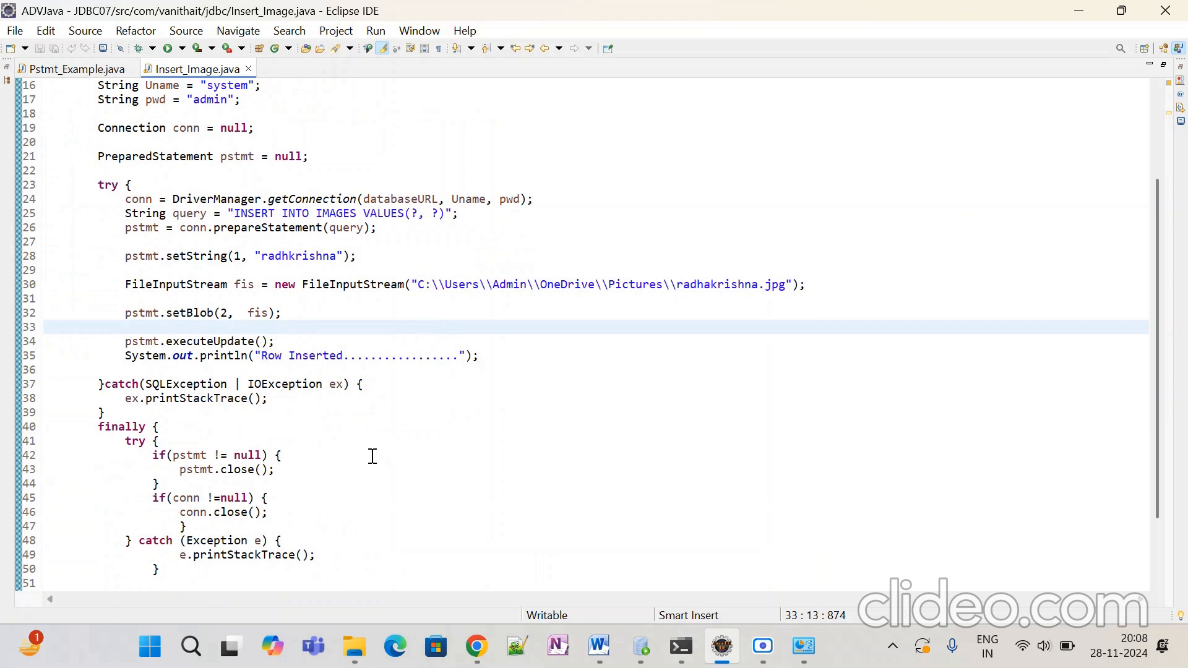
scroll(785, 384, up, 1)
Step: Run Insert_Image as a Java Application and check the console reports 'Row Inserted'
right_click(809, 144)
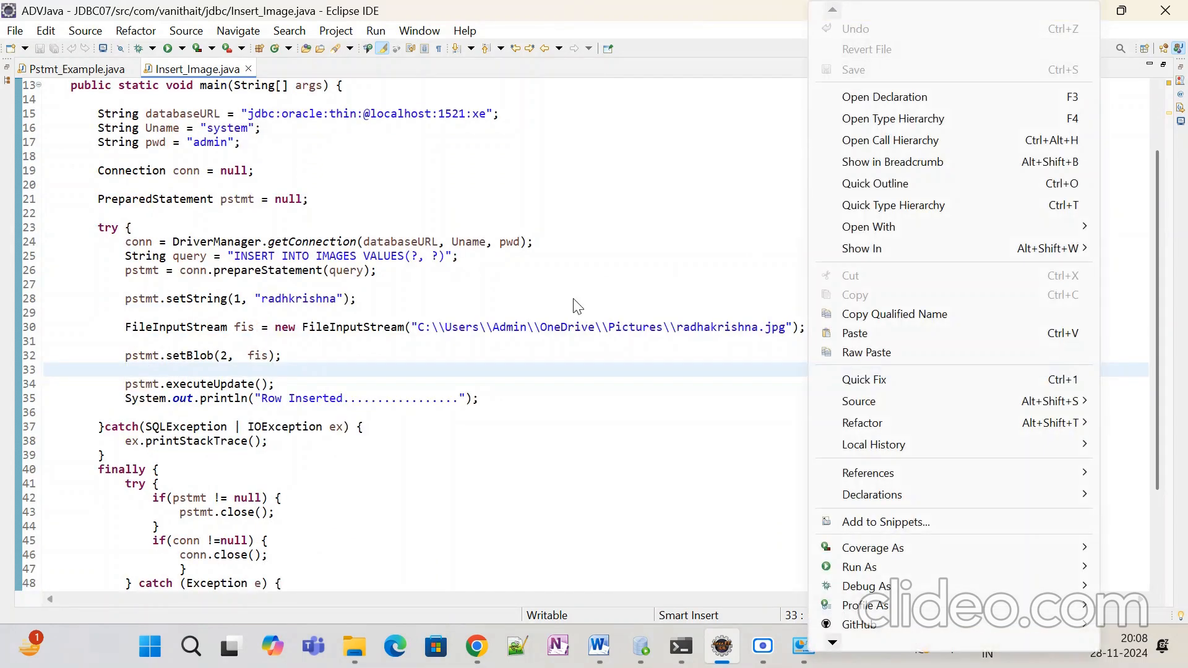
mouse_move(853, 568)
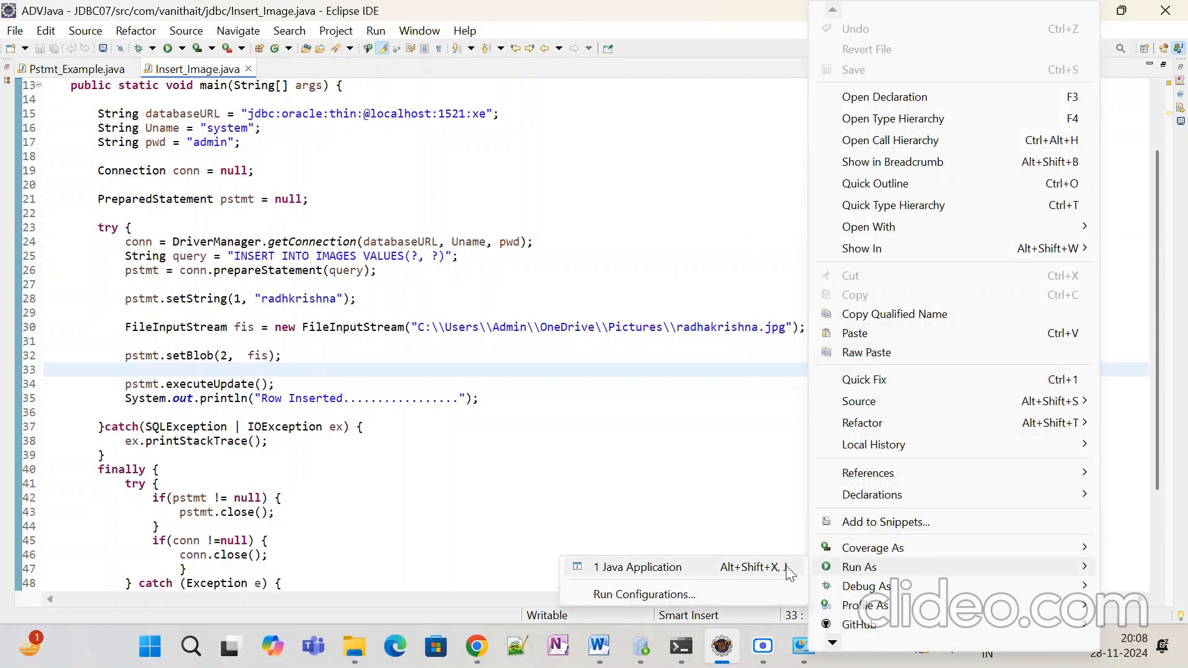
click(682, 566)
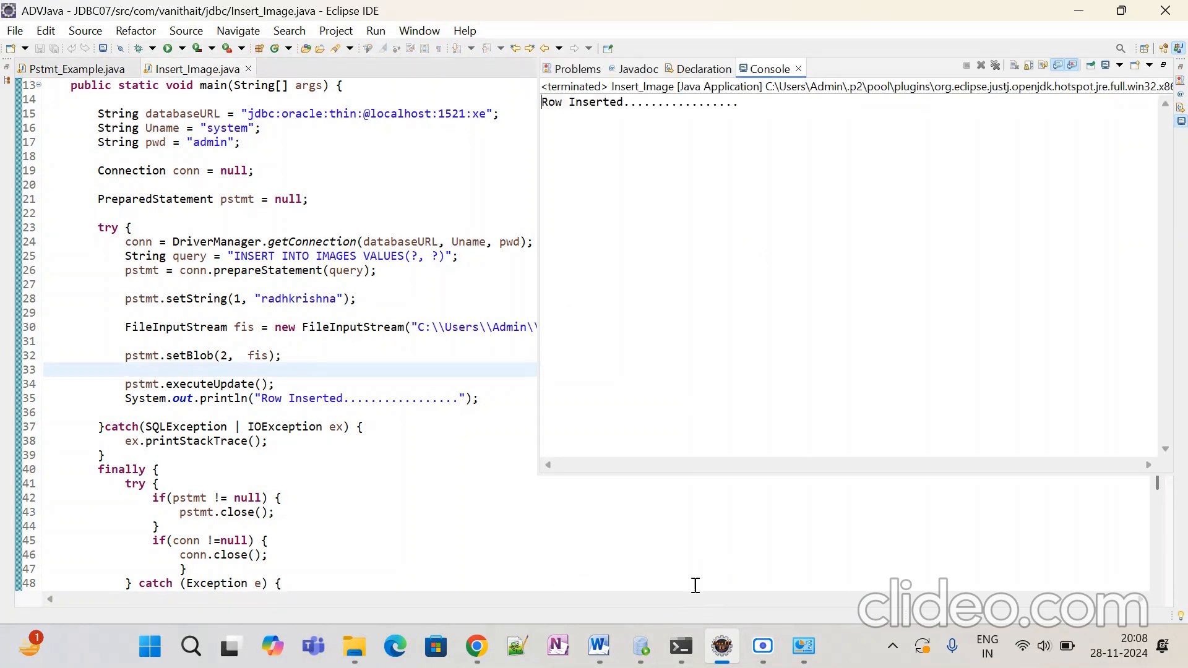
mouse_move(642, 647)
Step: Switch to SQL Developer's Demo worksheet and replace its query with 'select * from Images;'
click(641, 647)
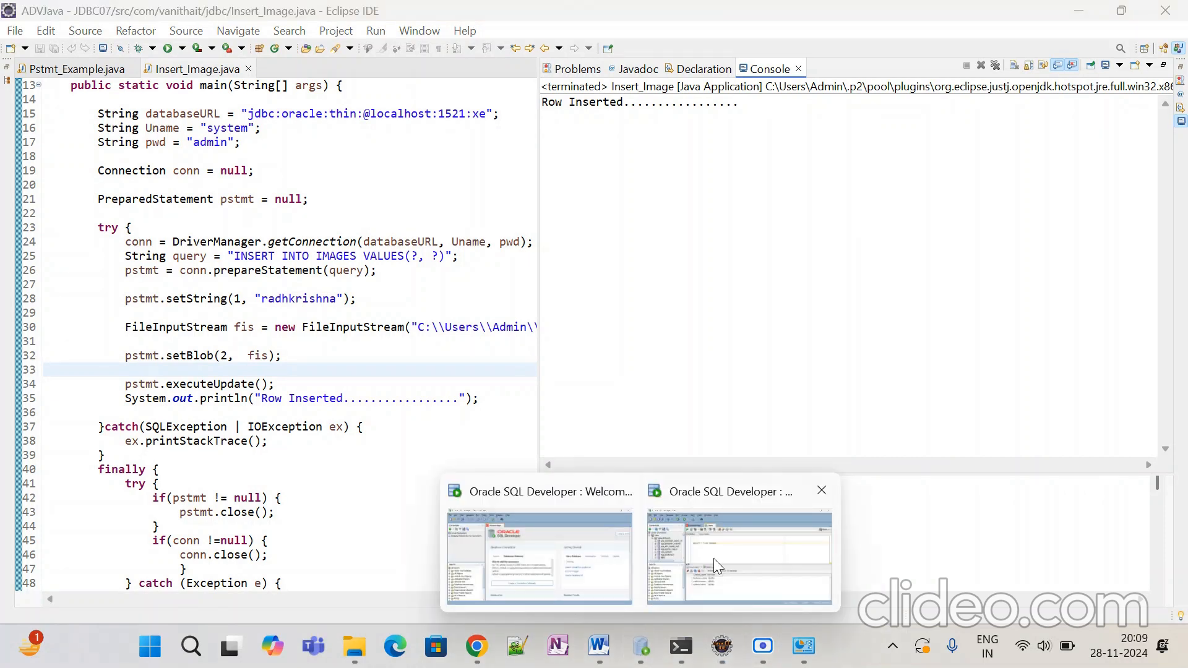
click(714, 559)
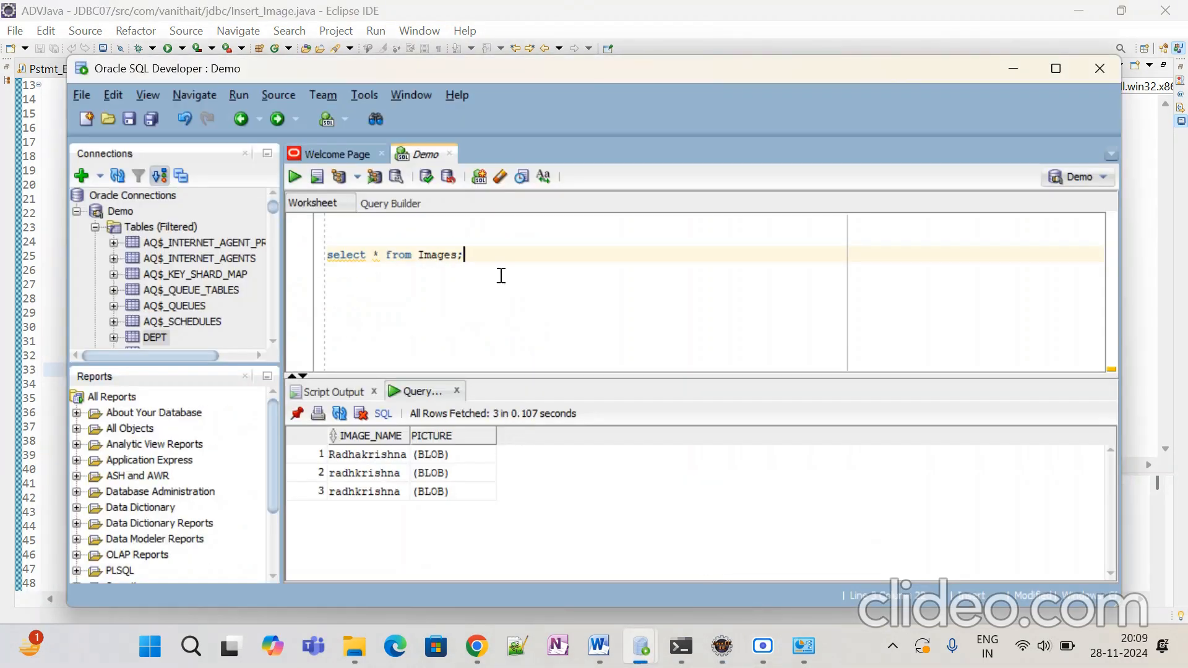
drag(492, 252, 318, 259)
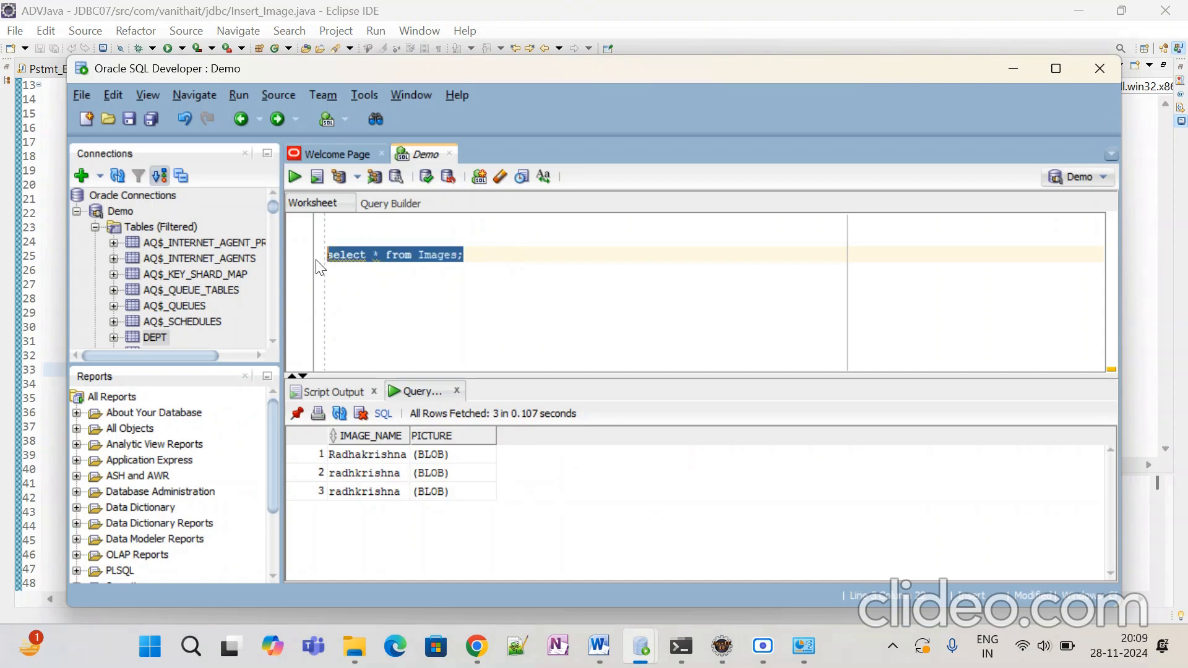
key(Delete)
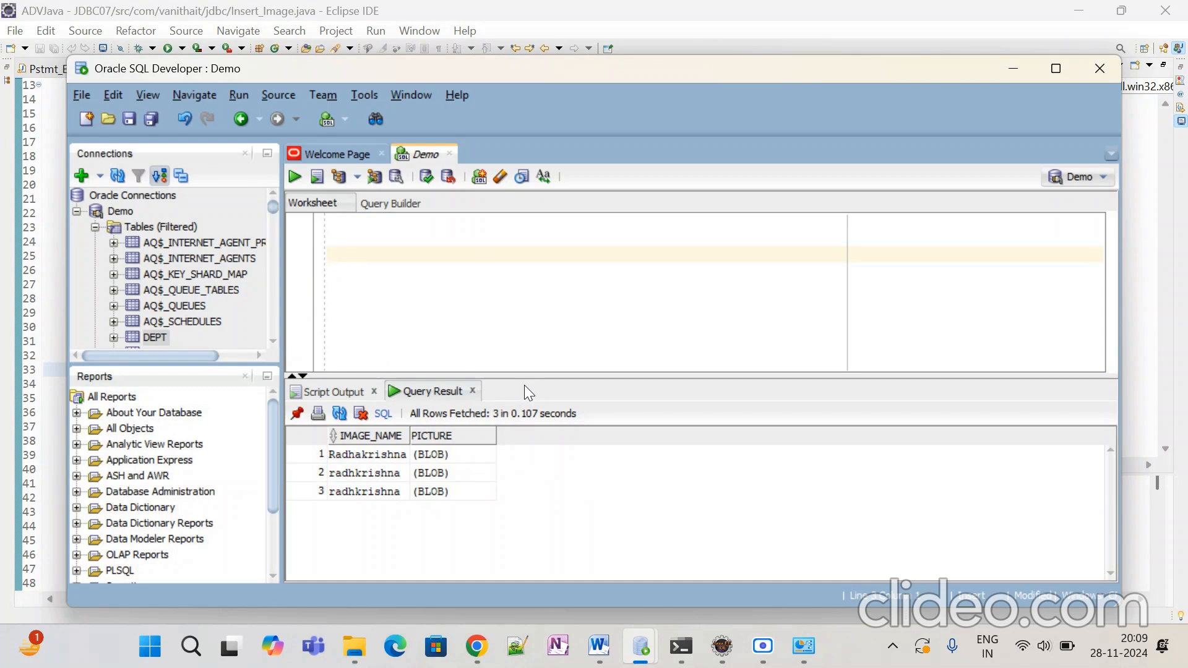
text(select )
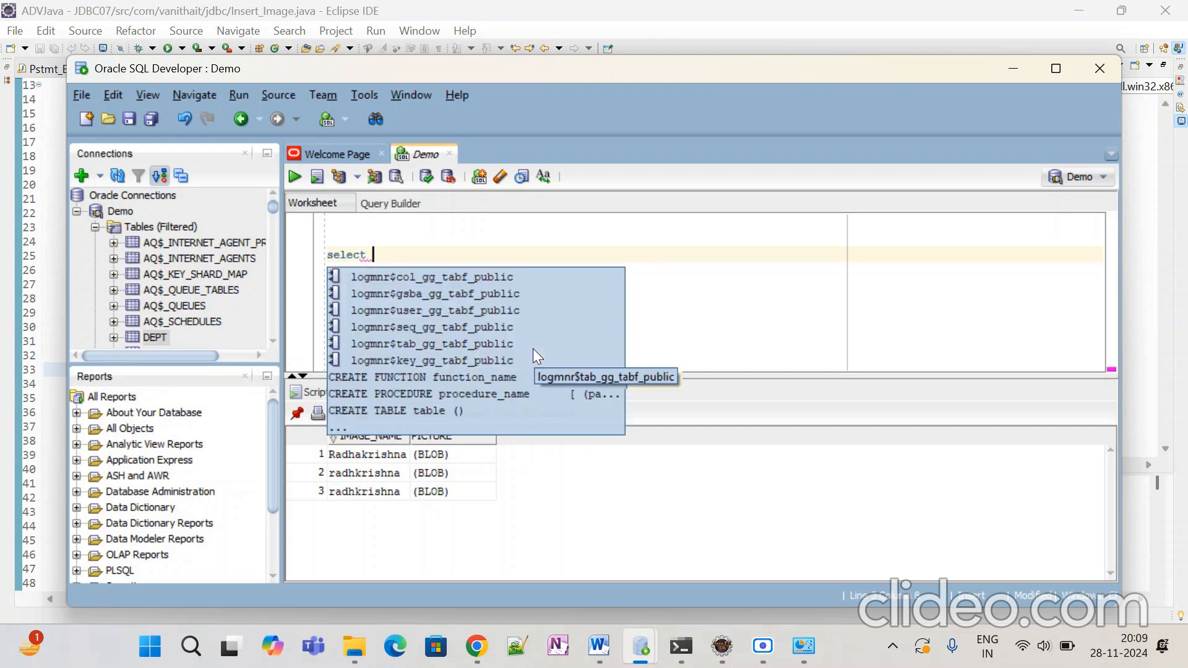
text(* from Images;)
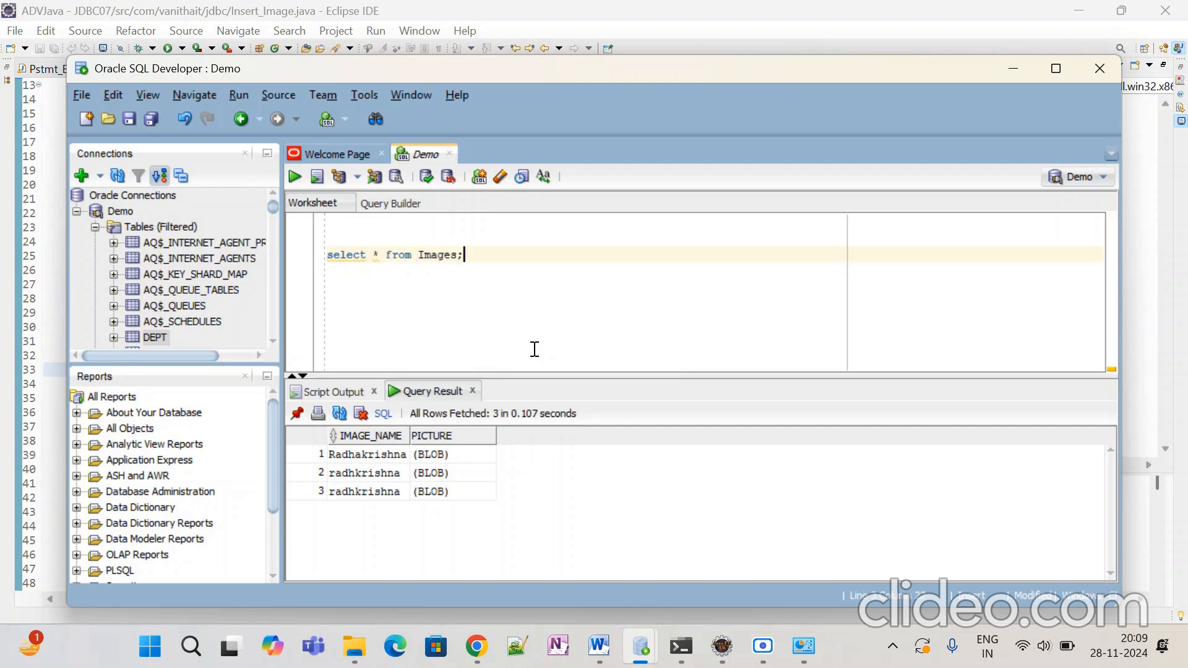
Step: Execute 'select * from Images;' to list four rows, including the new radhkrishna image
click(296, 177)
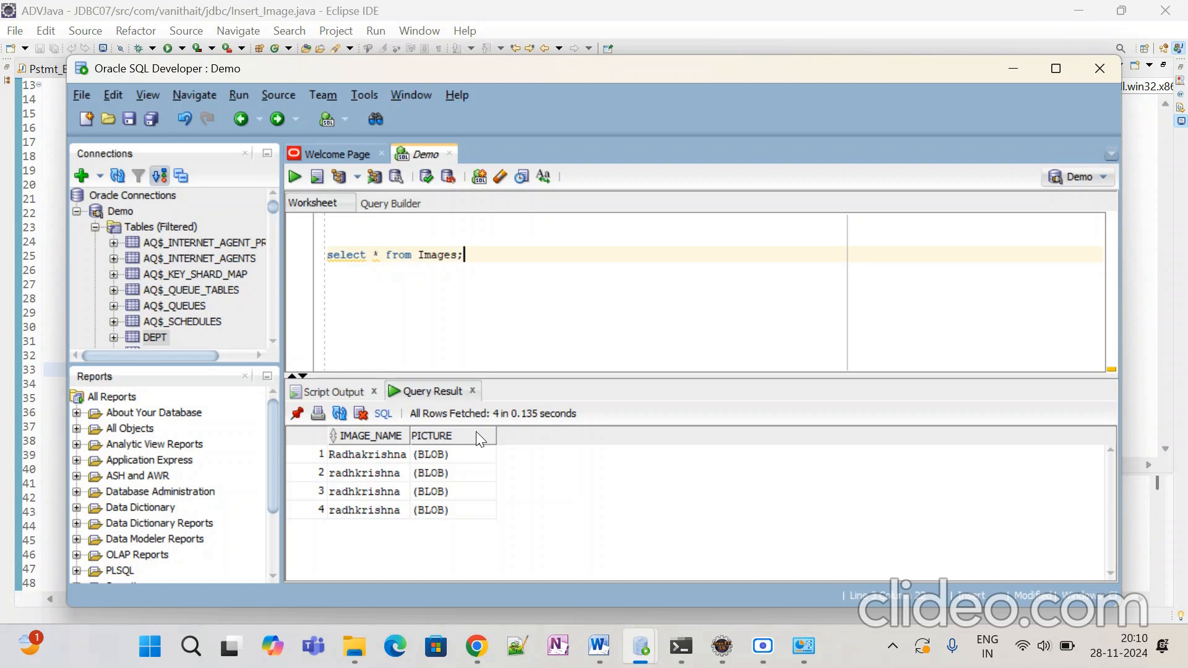
mouse_move(481, 651)
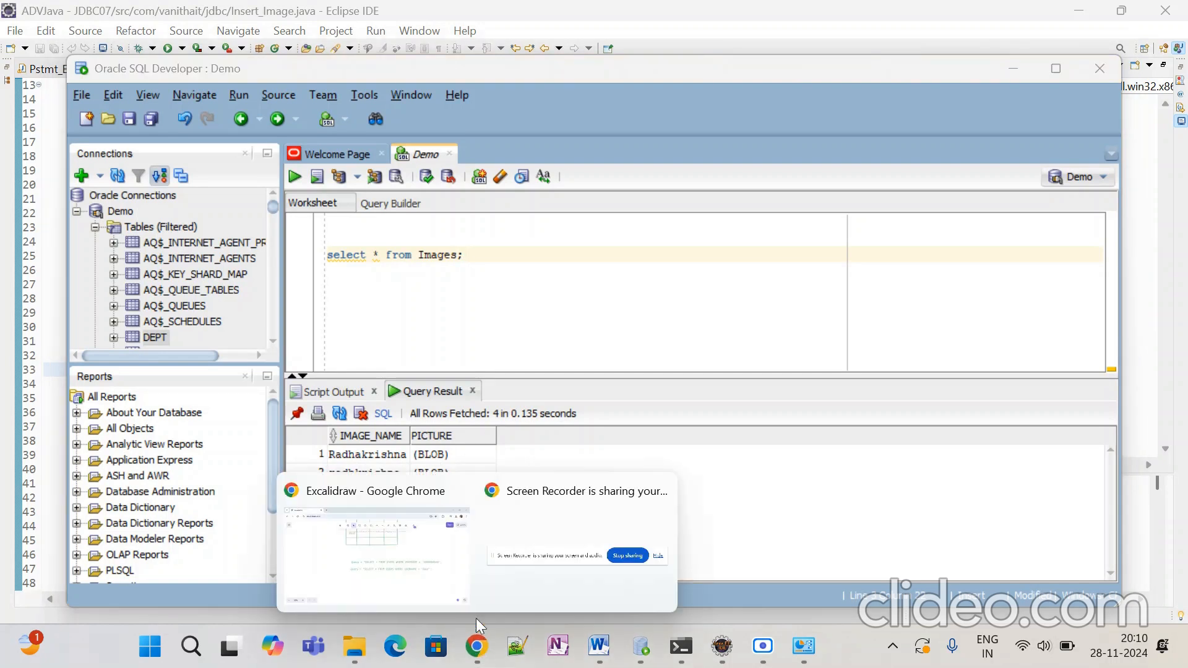
Step: In a new Chrome tab beside Excalidraw, search Google for 'mysql community download'
click(427, 557)
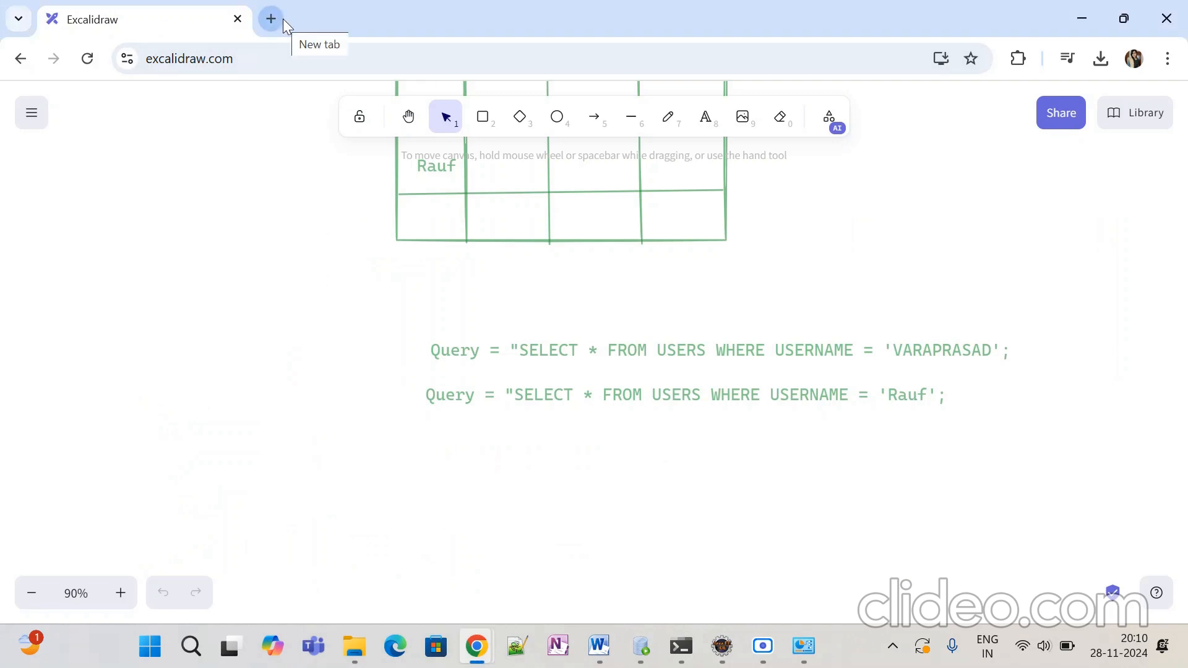
key(ctrl+t)
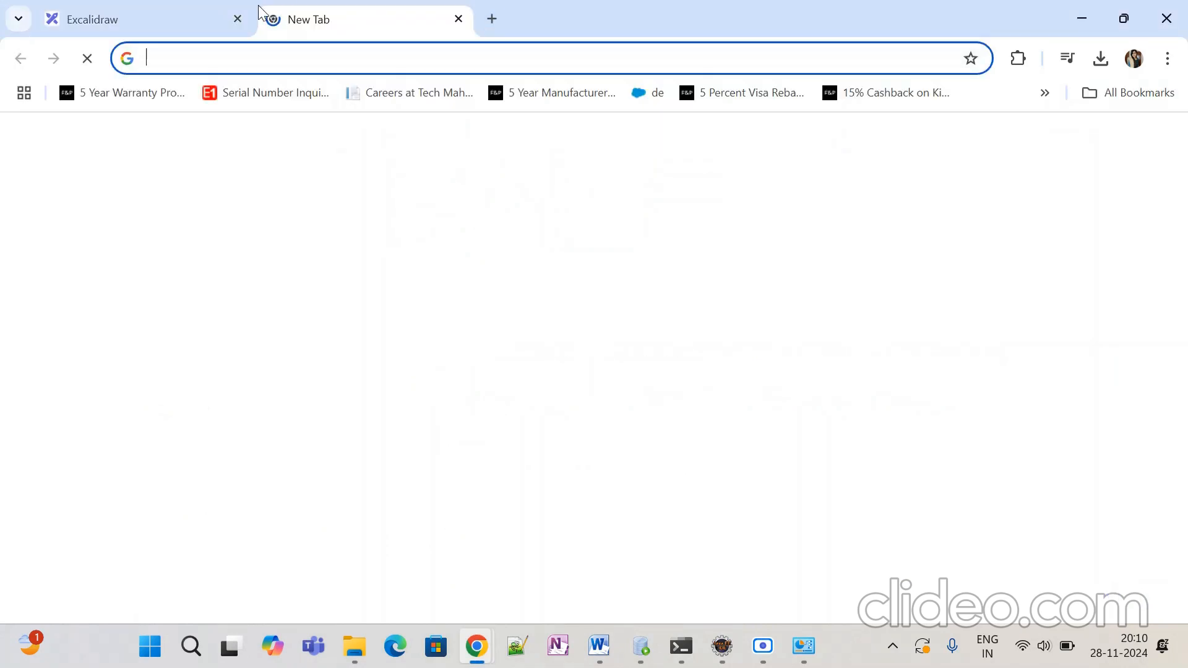
click(468, 383)
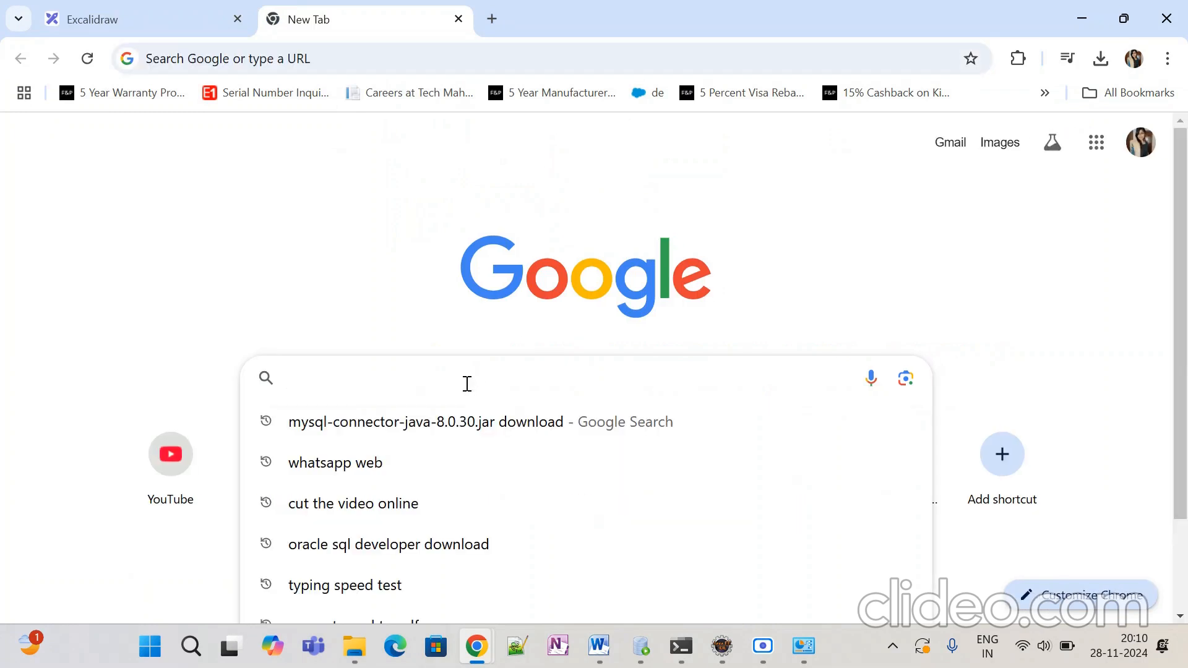
text(my)
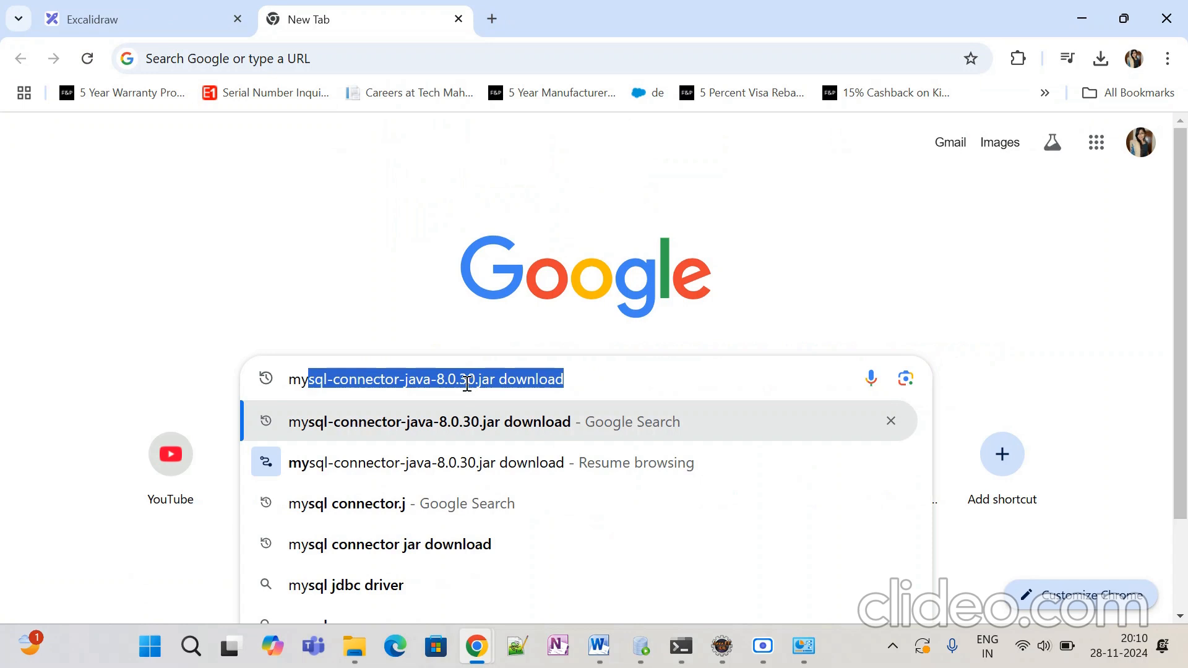
text(sql )
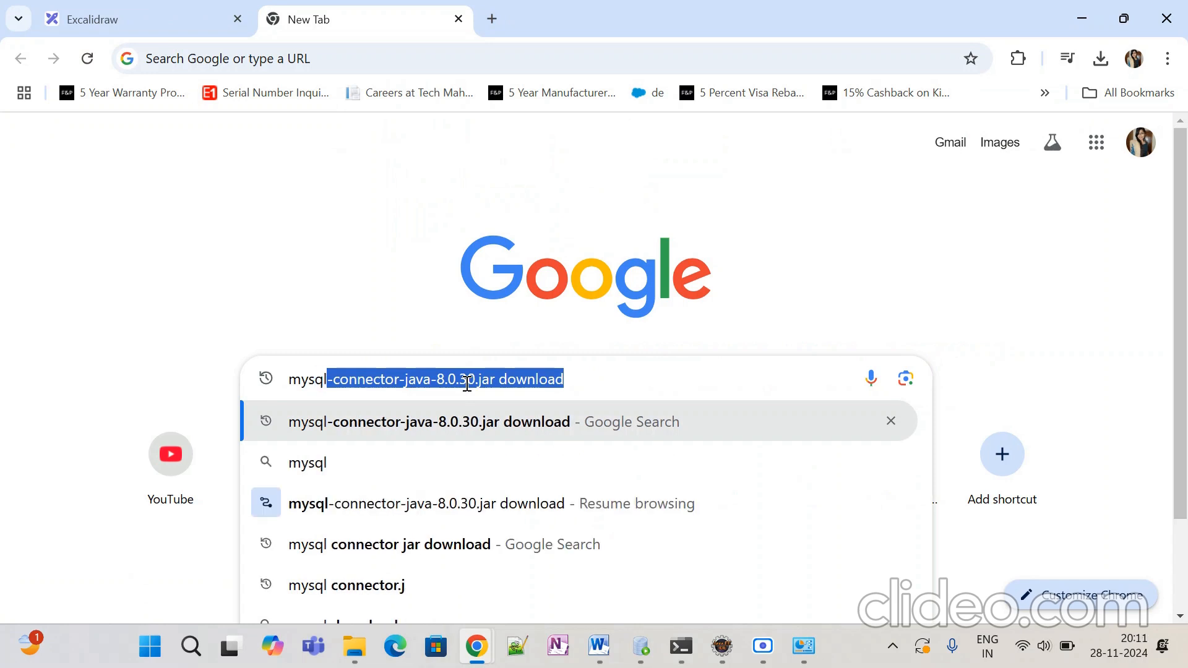
text(comm)
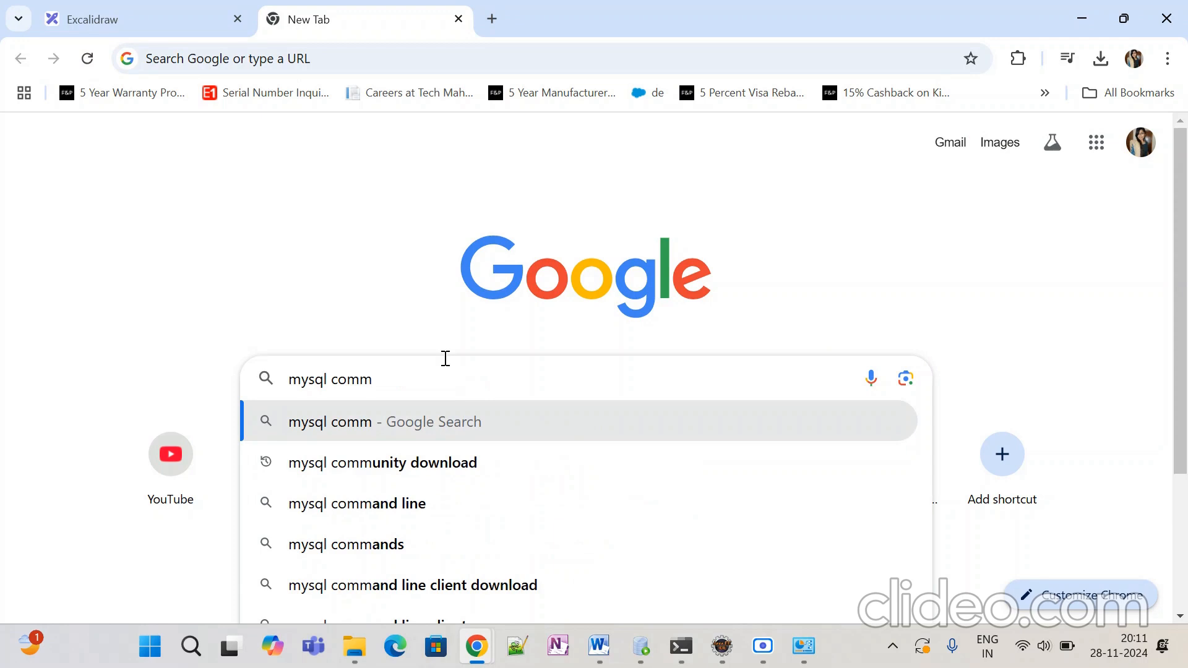
click(452, 472)
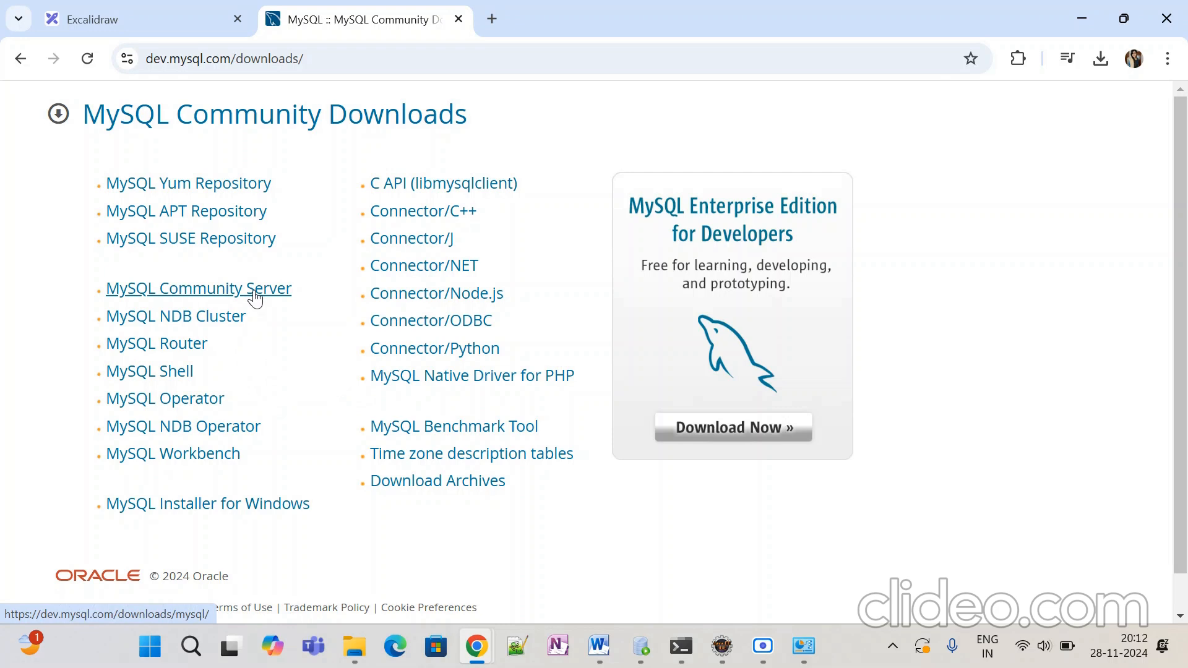
Step: Open MySQL Installer for Windows 8.0.40 and compare the 2.1M web and 306.5M full MSI installers
click(250, 504)
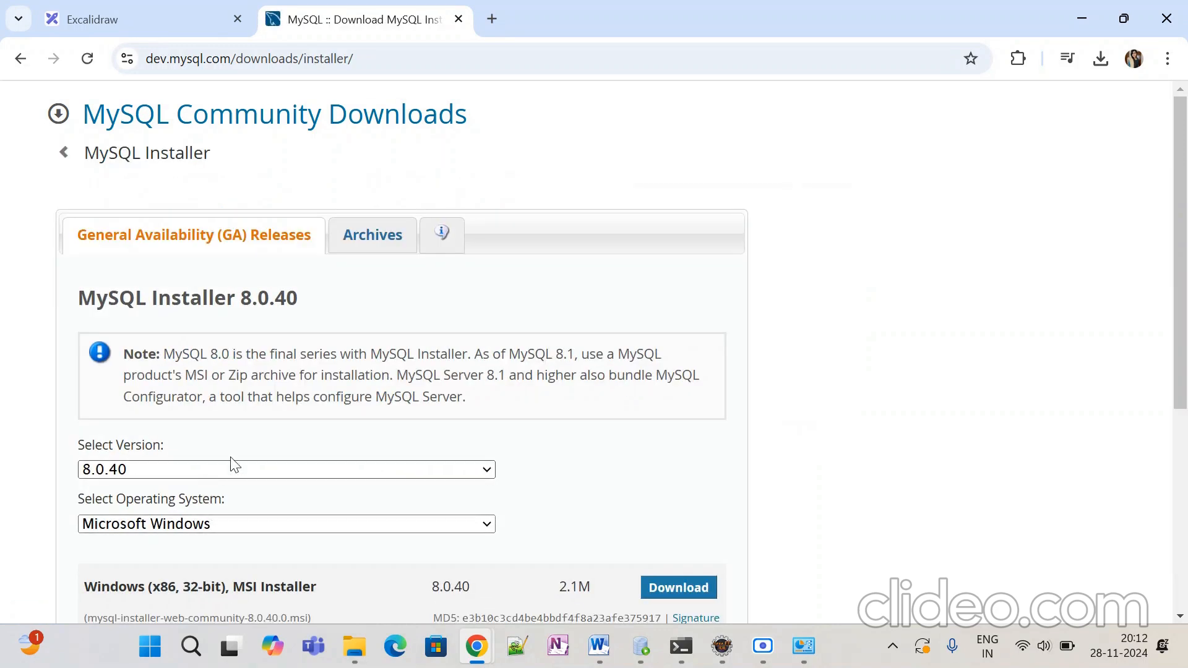
scroll(315, 408, down, 3)
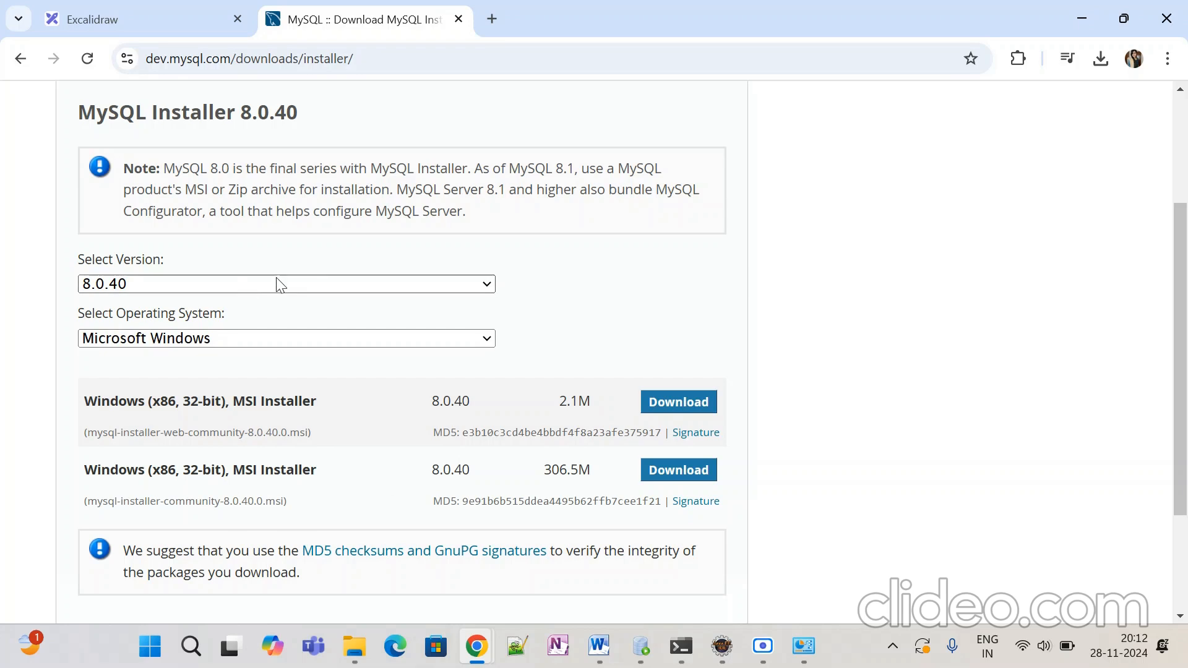
scroll(260, 288, up, 3)
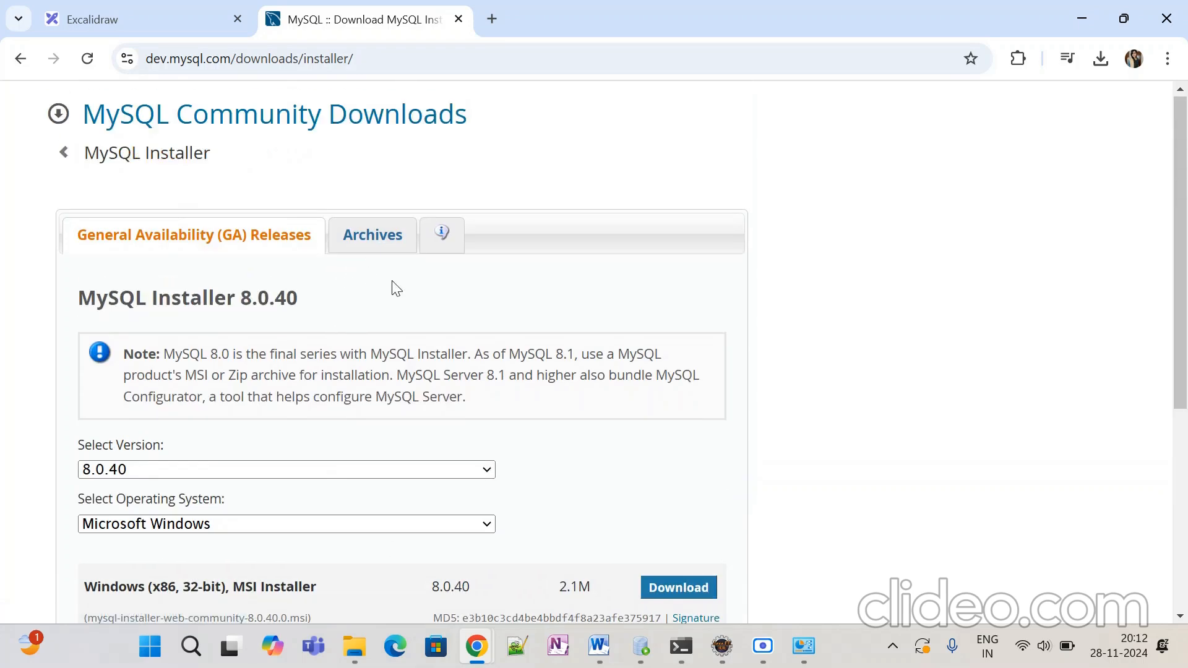
scroll(392, 286, down, 3)
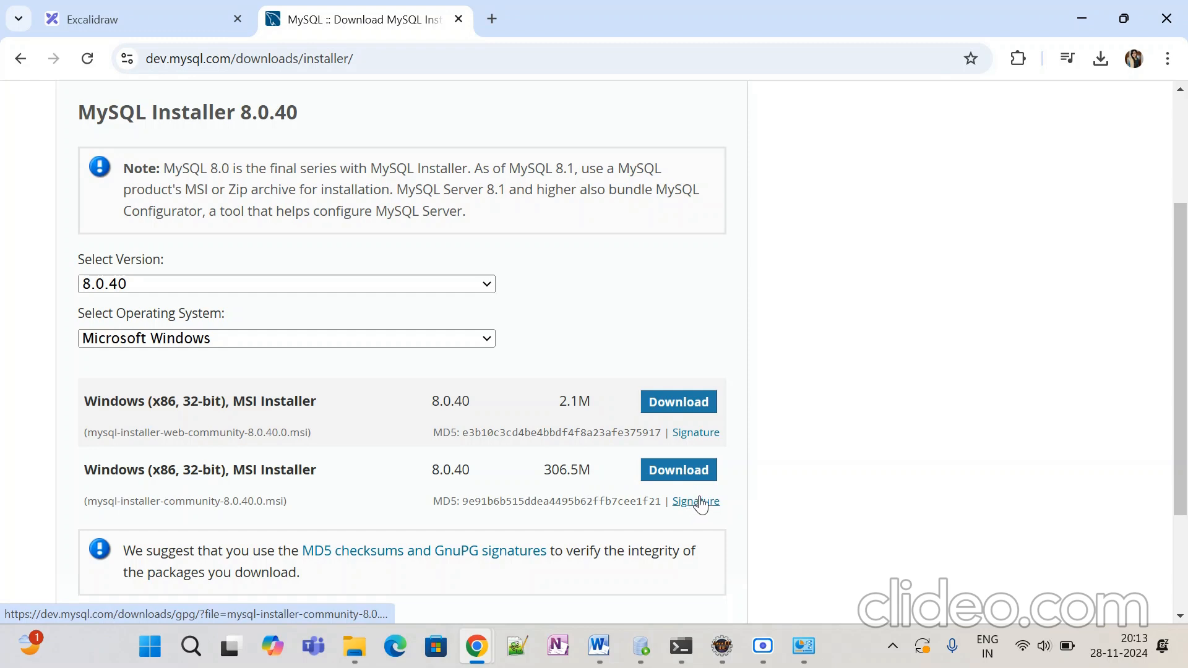
scroll(570, 509, down, 2)
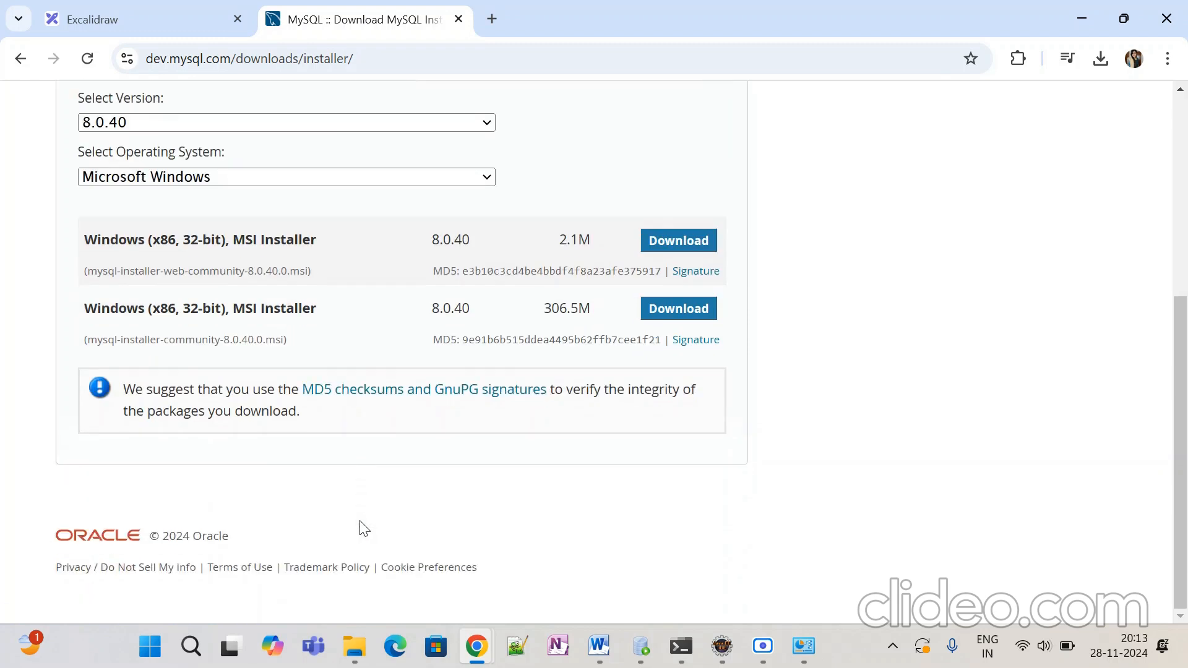
Step: Download the 306.5M Windows MSI MySQL installer, skipping the Oracle account login
click(687, 313)
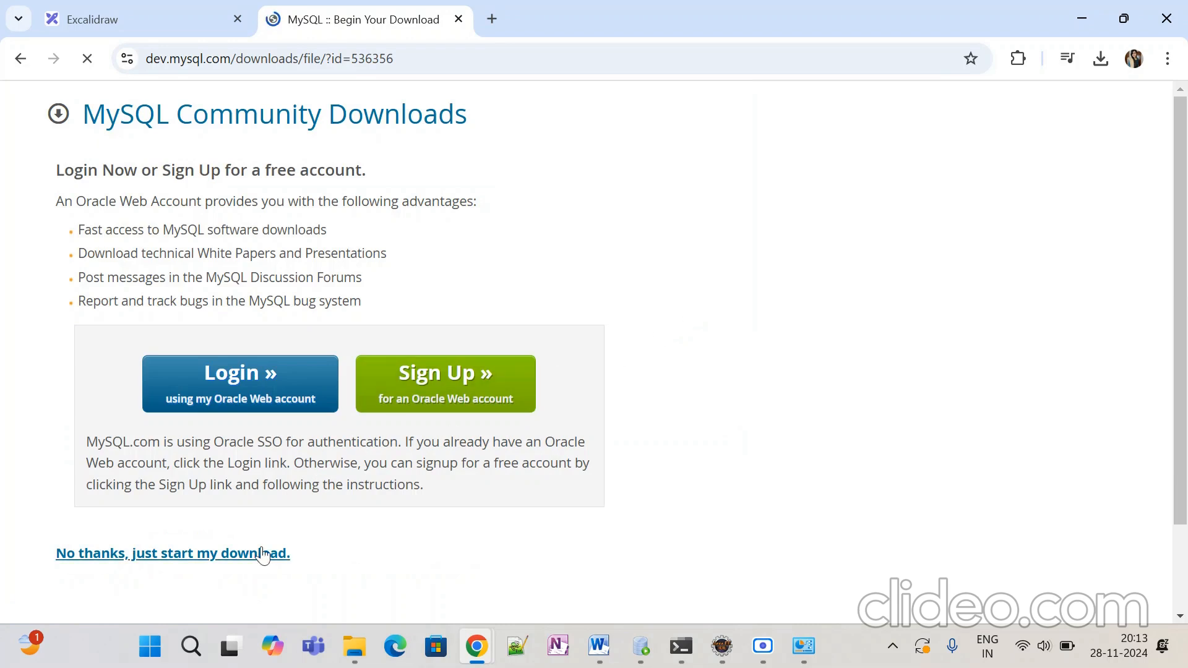
scroll(224, 347, down, 2)
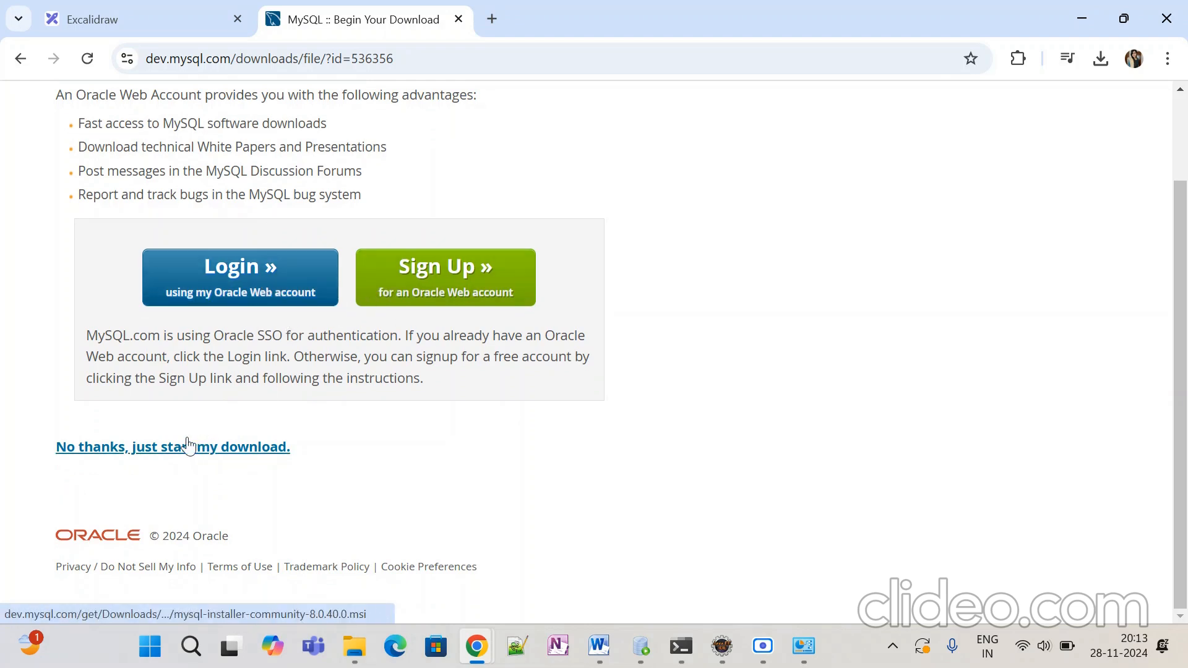
click(145, 453)
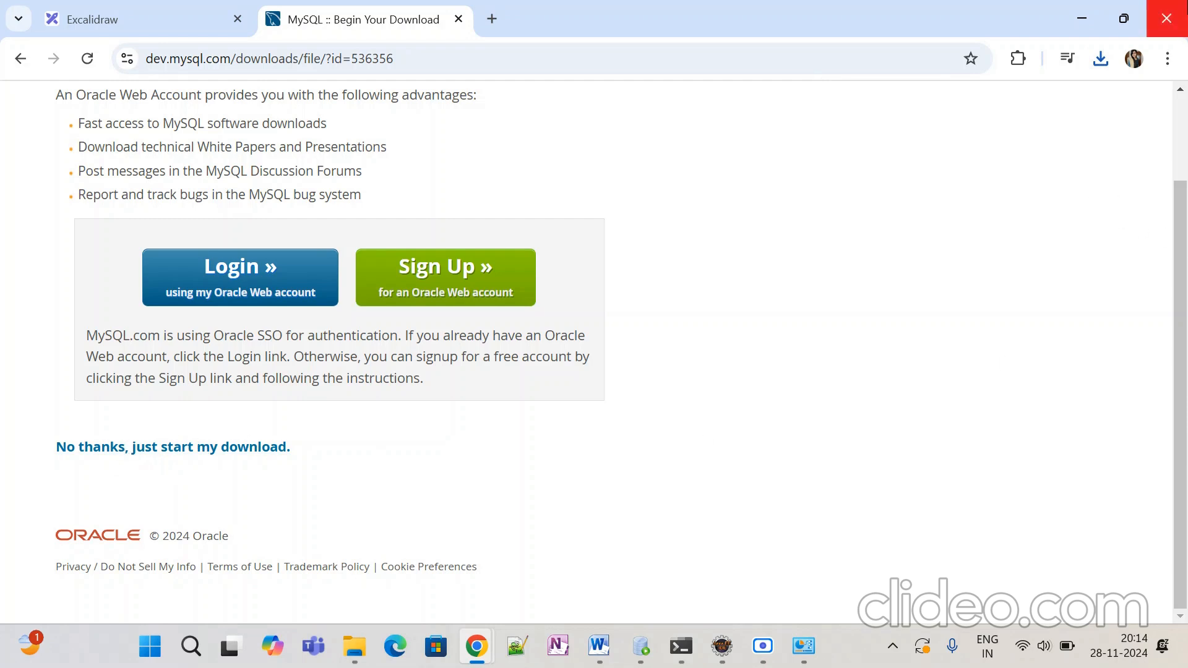
Step: Confirm mysql-installer-community-8.0.40.0.msi (307 MB) shows Done in Chrome's recent downloads
click(1101, 59)
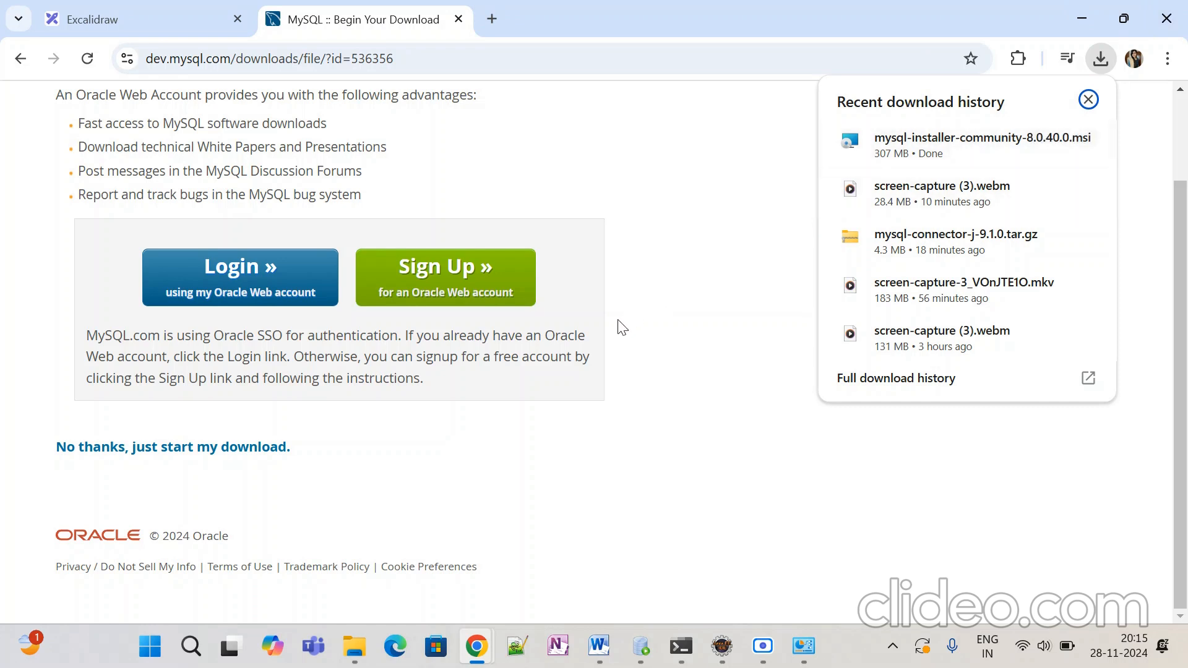
scroll(619, 326, up, 2)
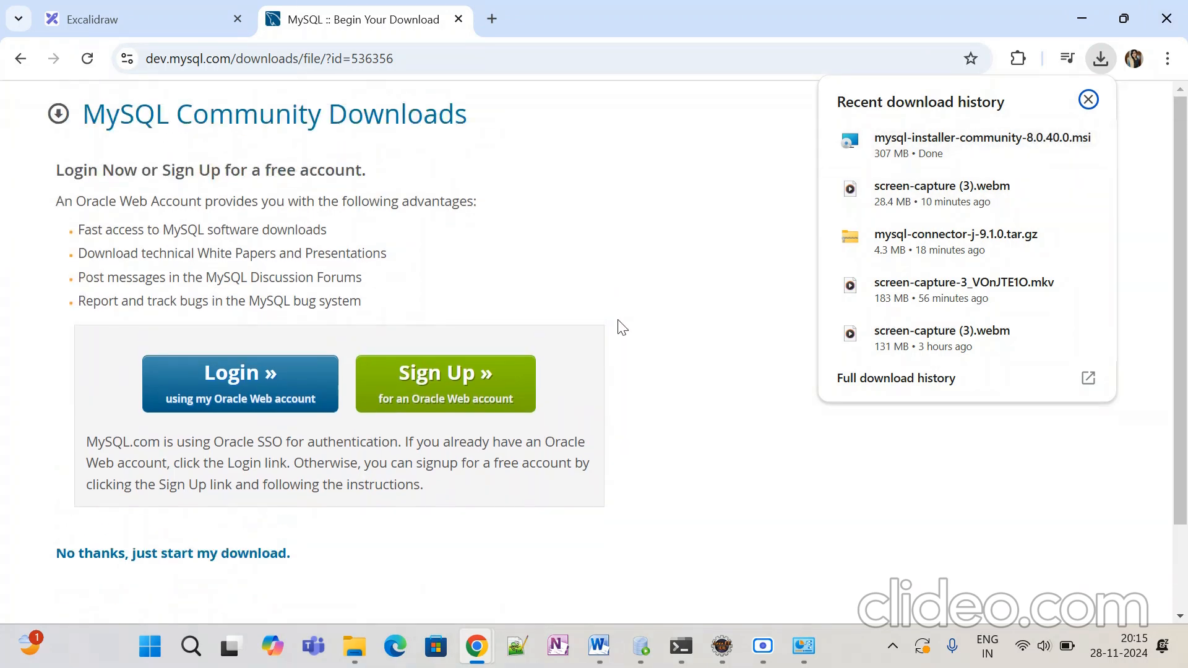
Step: Go back through the installer and Community Downloads pages to the 'mysql community download' Google results
click(31, 61)
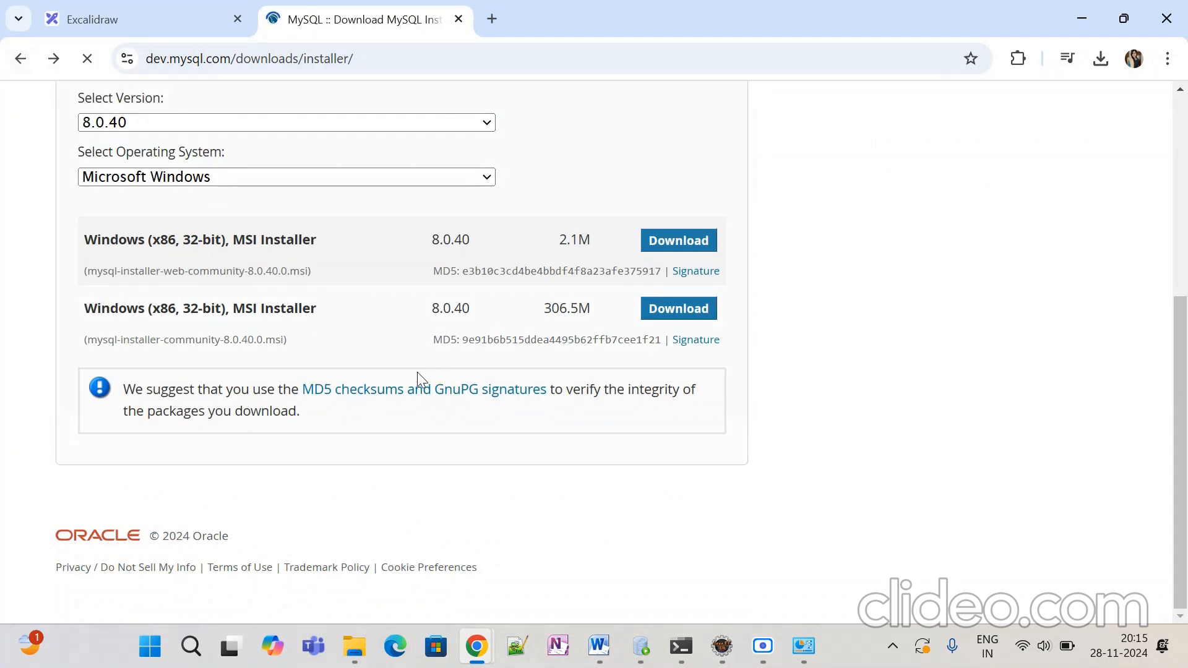
scroll(216, 449, up, 3)
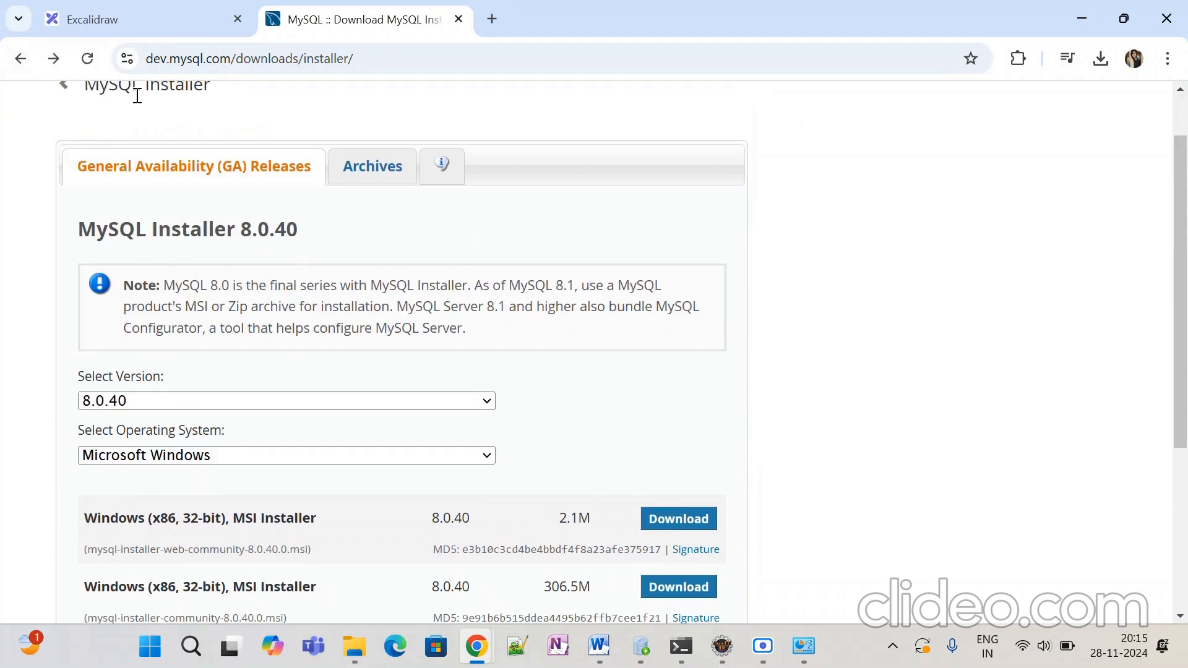
click(21, 62)
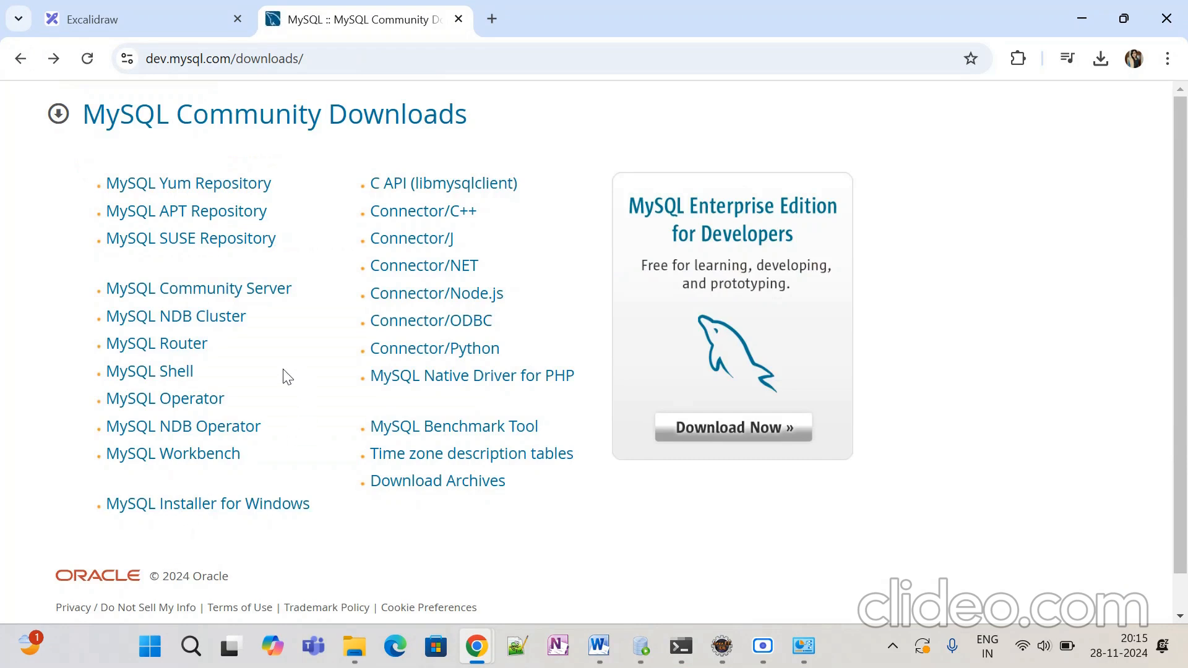
click(21, 59)
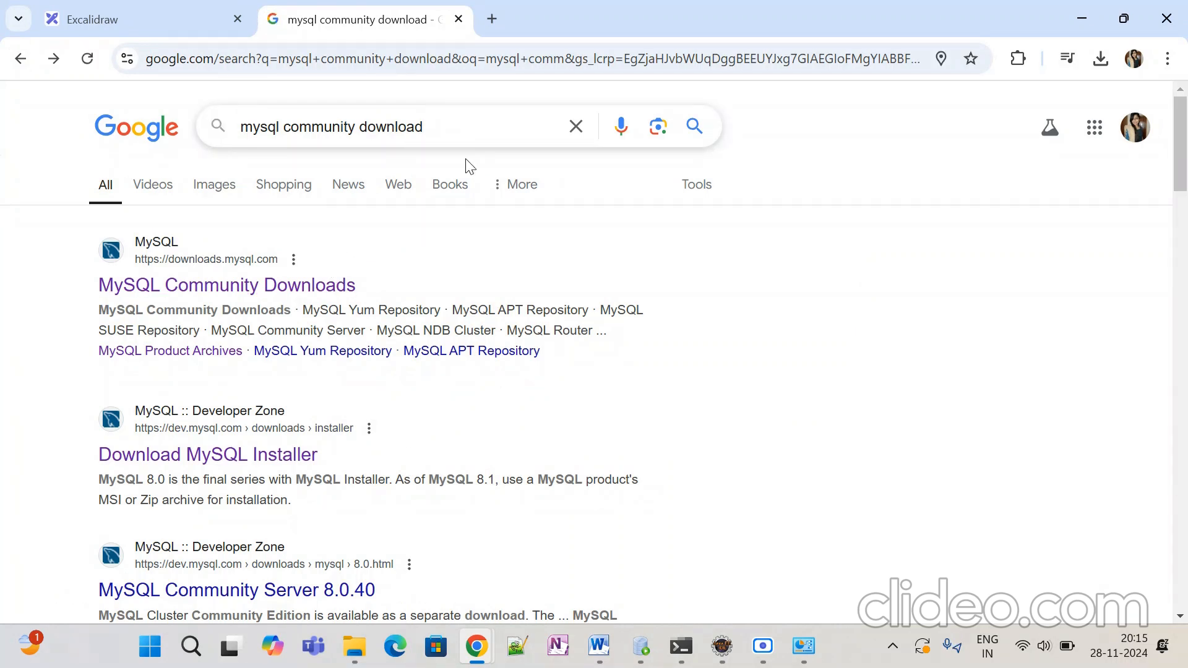
Step: Search 'mysql-connector-java-8.0.30.jar download' and open the MySQL Download Connector/J 9.1.0 page
key(BackSpace)
key(BackSpace)
key(BackSpace)
key(BackSpace)
key(BackSpace)
key(BackSpace)
key(BackSpace)
key(BackSpace)
key(BackSpace)
key(BackSpace)
key(BackSpace)
key(BackSpace)
key(BackSpace)
key(BackSpace)
key(BackSpace)
key(BackSpace)
key(BackSpace)
key(BackSpace)
key(BackSpace)
key(BackSpace)
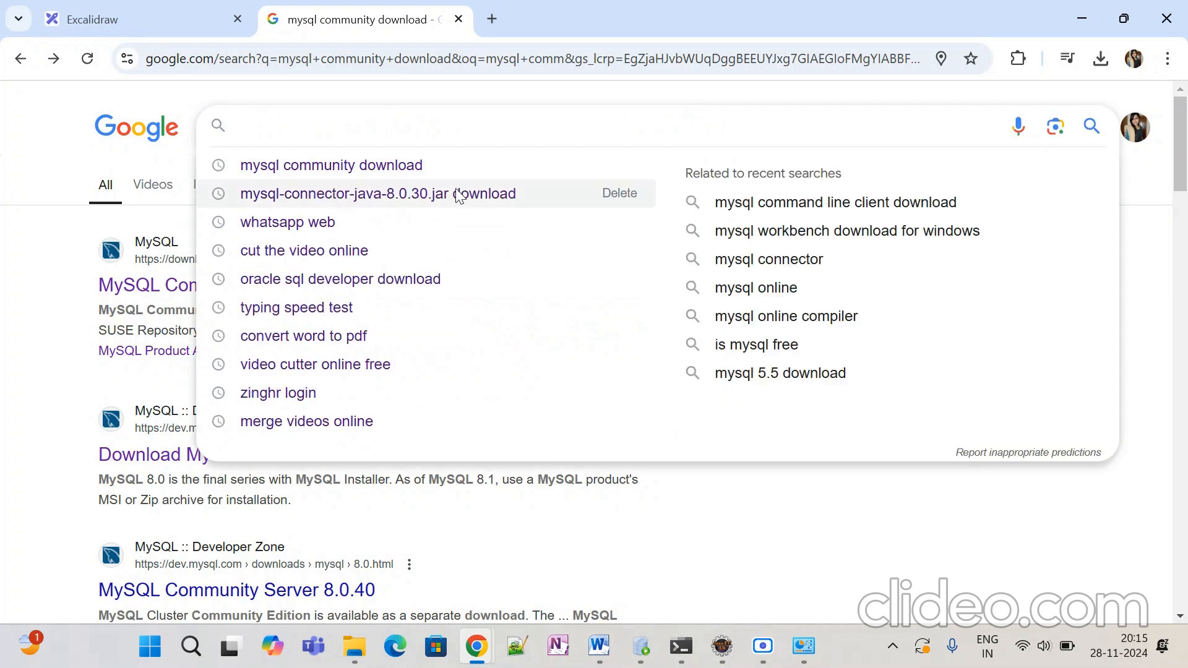
click(456, 197)
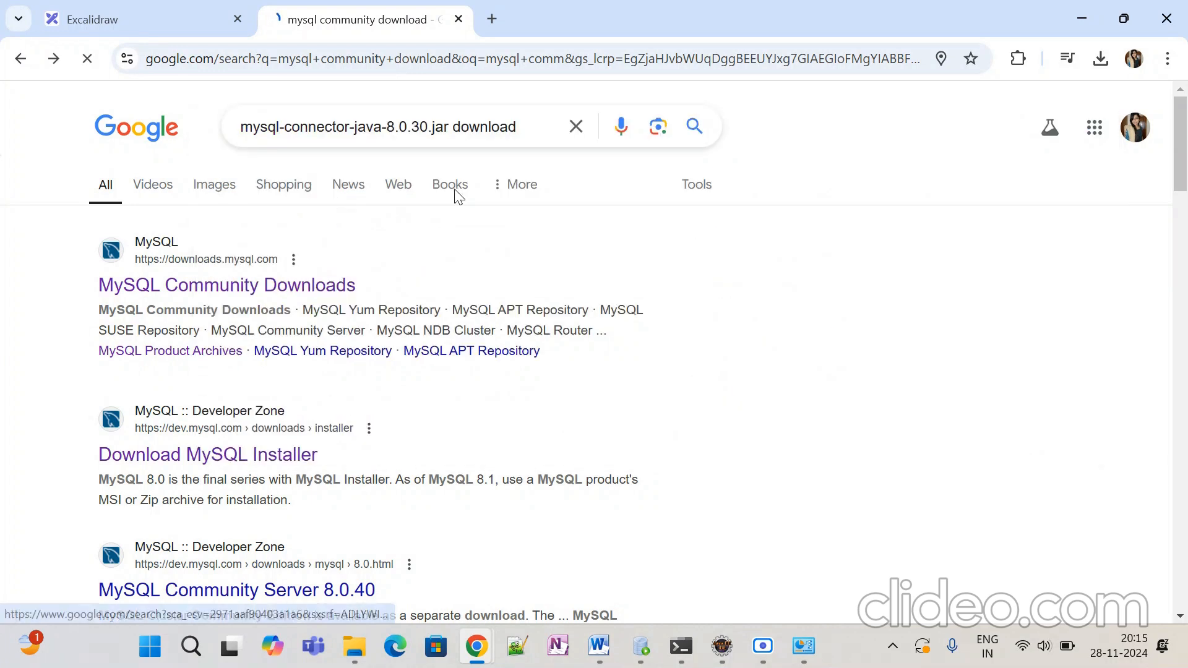
click(230, 288)
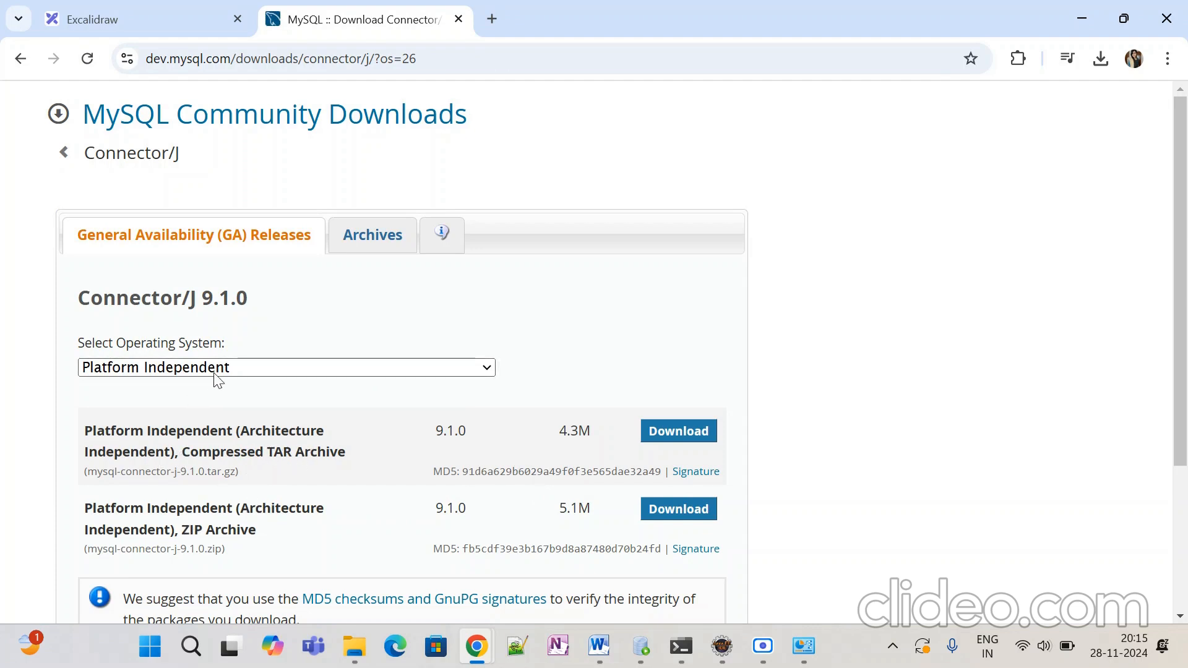
Step: Download the Connector/J 9.1.0 compressed TAR archive without logging in and confirm it's Done
scroll(273, 409, down, 3)
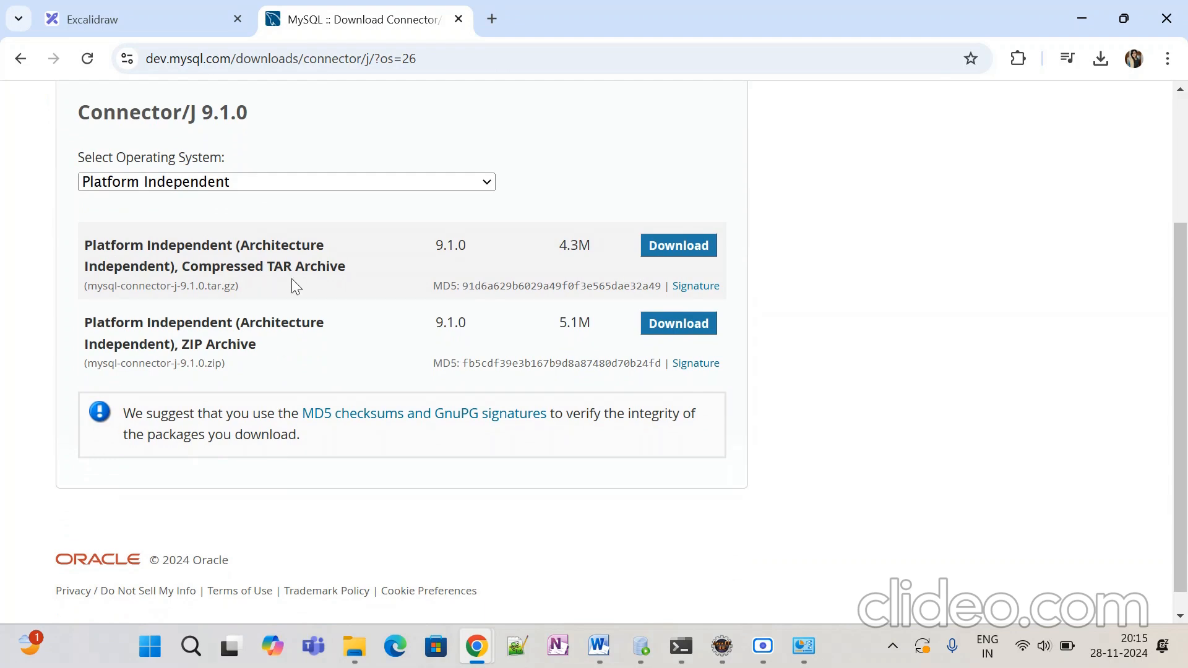
click(668, 244)
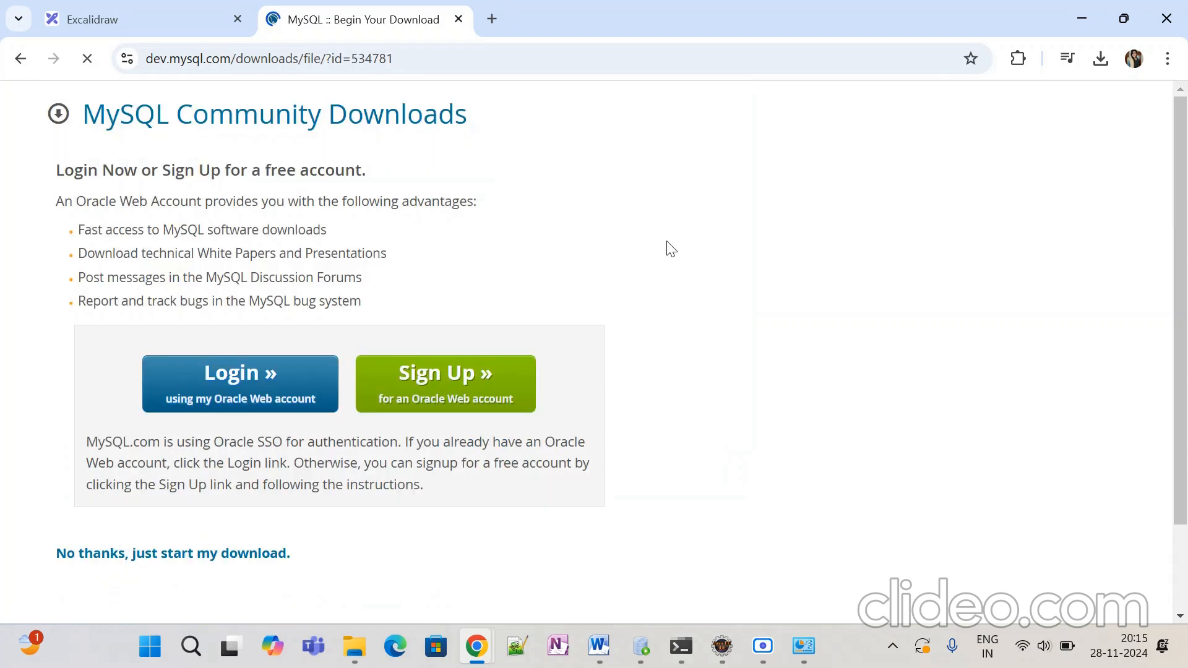
click(177, 559)
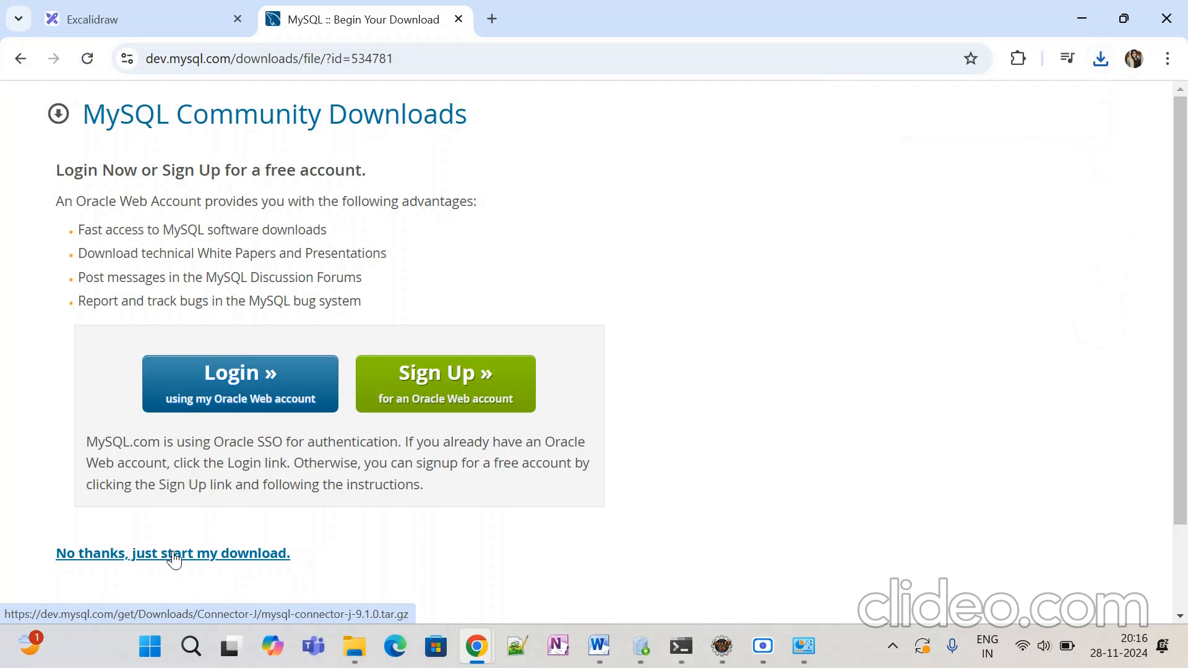
click(1108, 59)
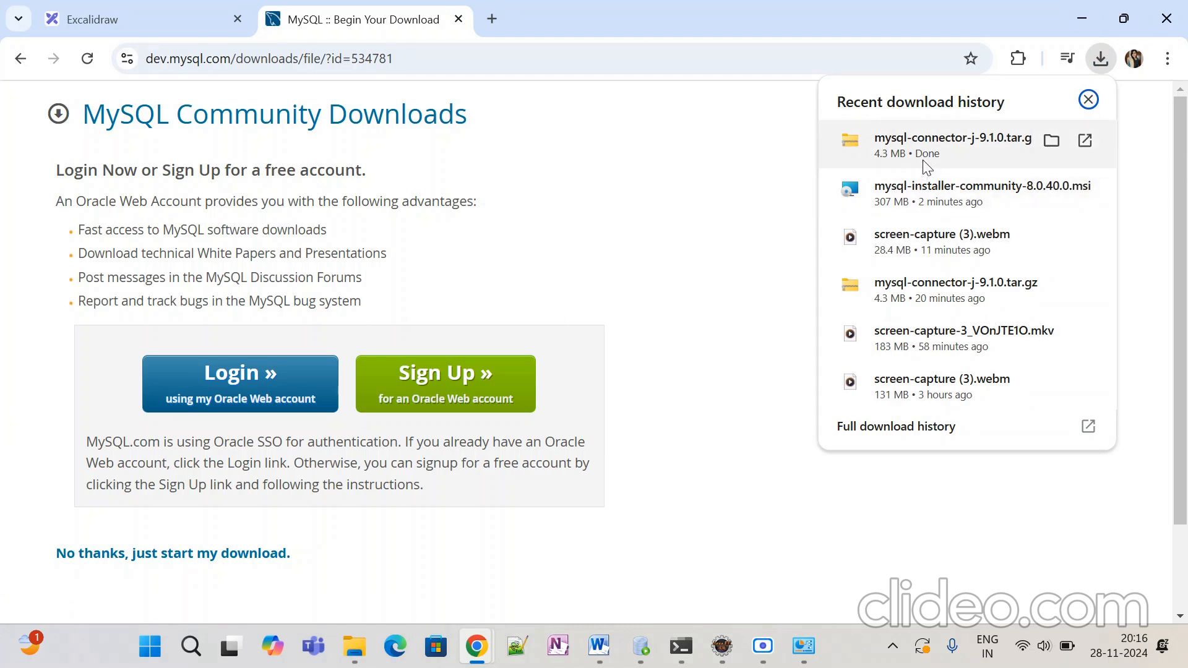
Step: Run mysql-installer-community-8.0.40.0.msi from Chrome's recent download history
click(925, 197)
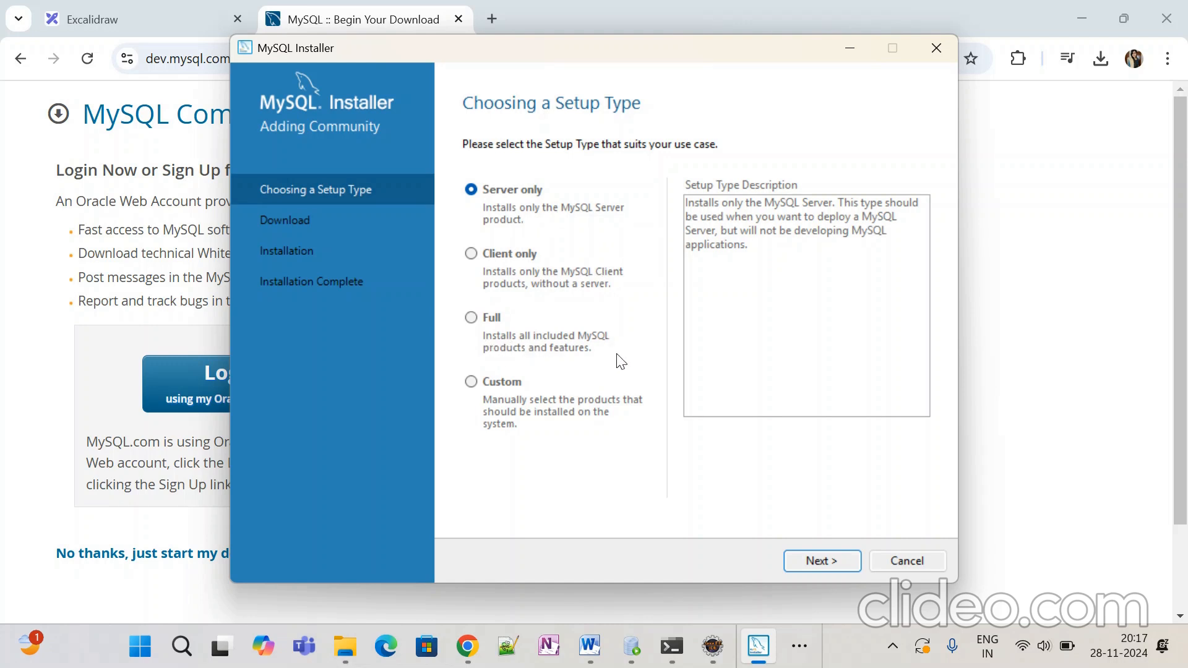
Step: Choose Custom setup and select MySQL Server 8.0.40 - X64 under MySQL Servers > MySQL Server 8.0
click(472, 382)
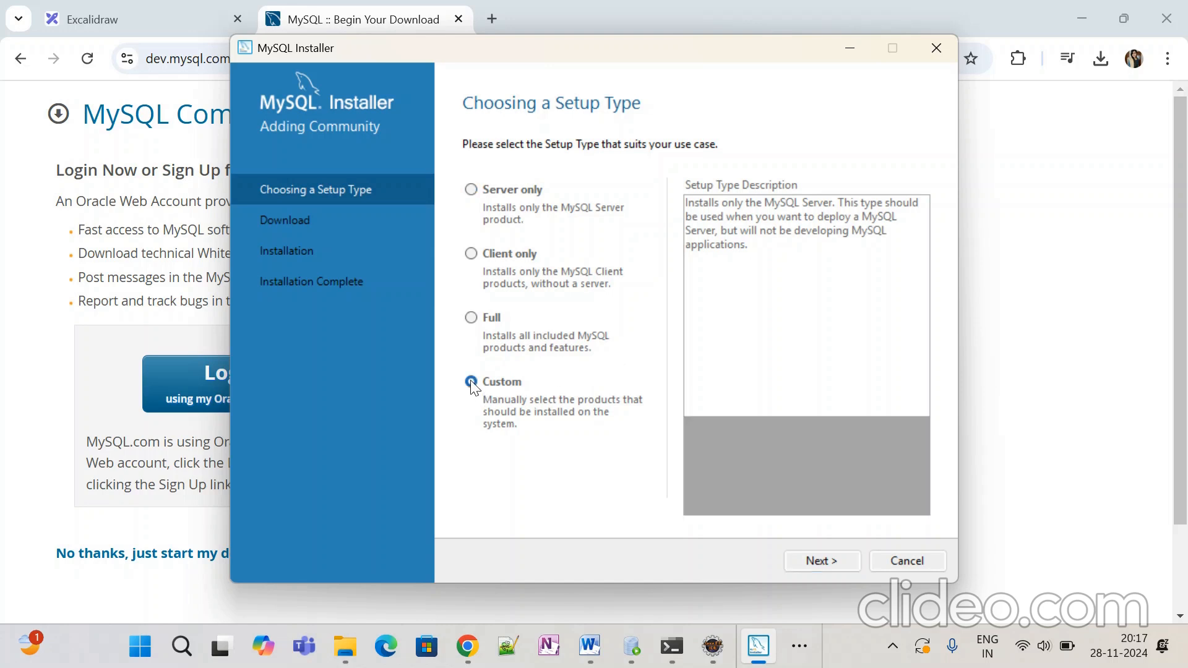
click(821, 560)
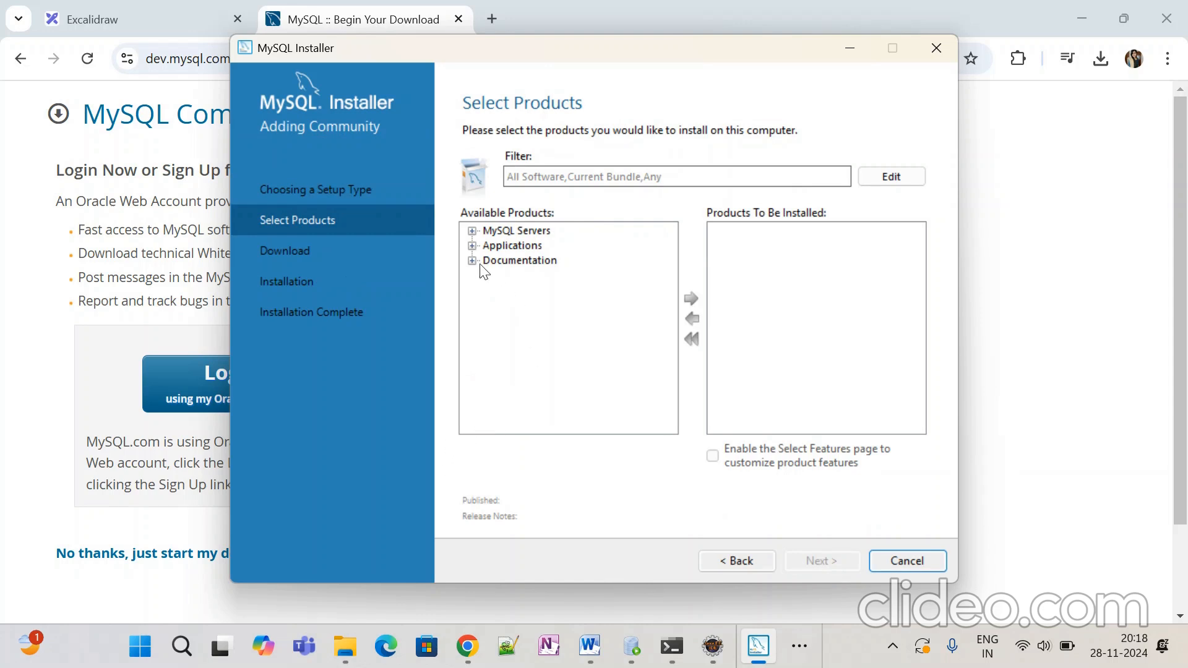
click(473, 232)
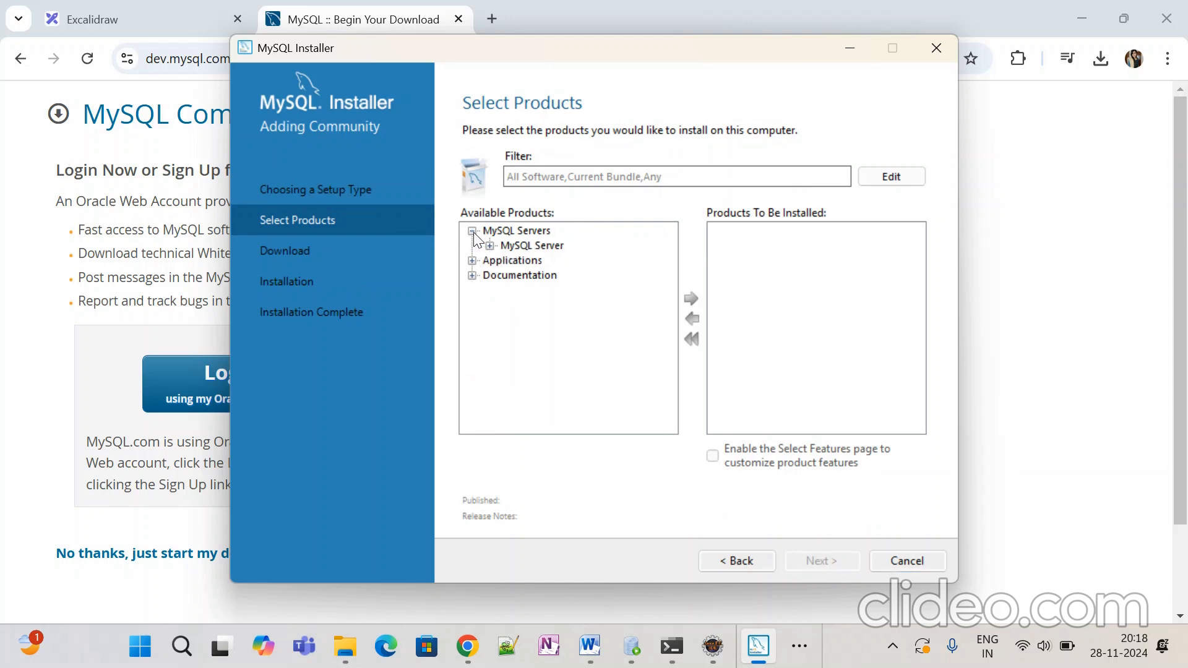
click(488, 246)
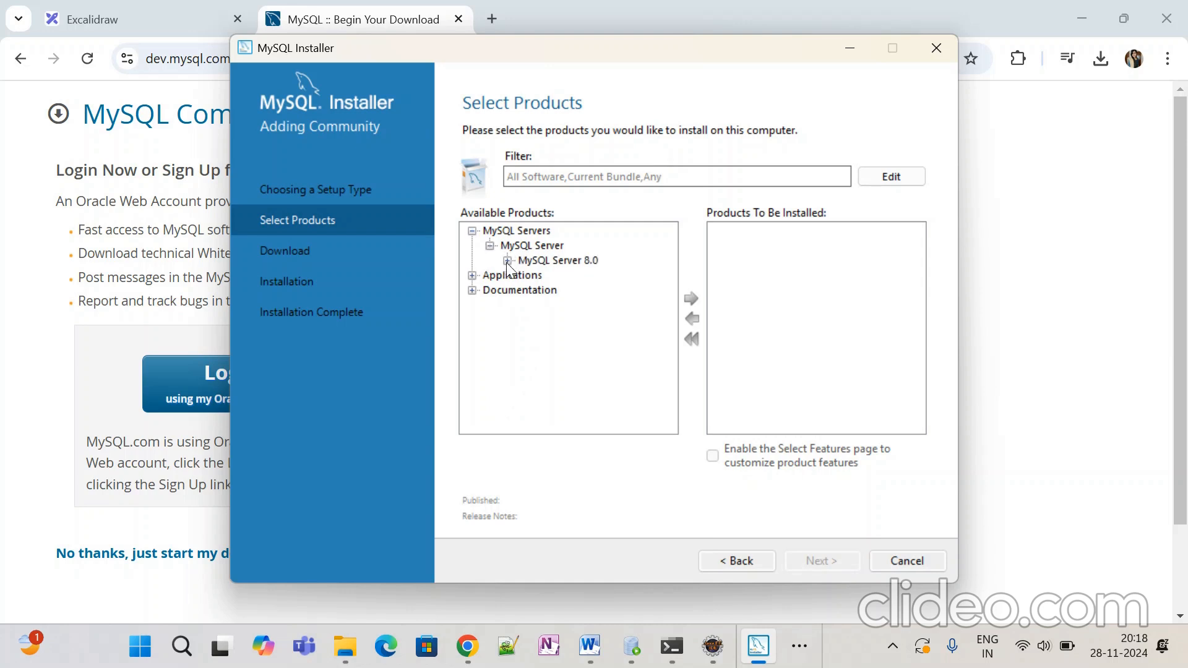
click(507, 261)
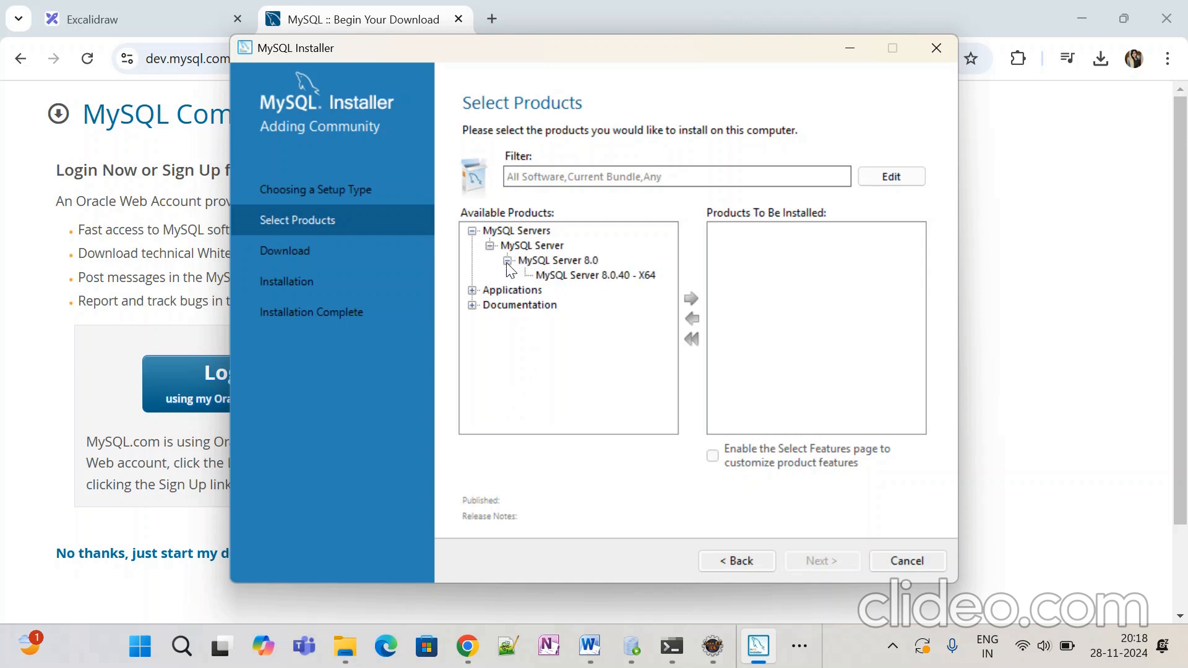
click(596, 276)
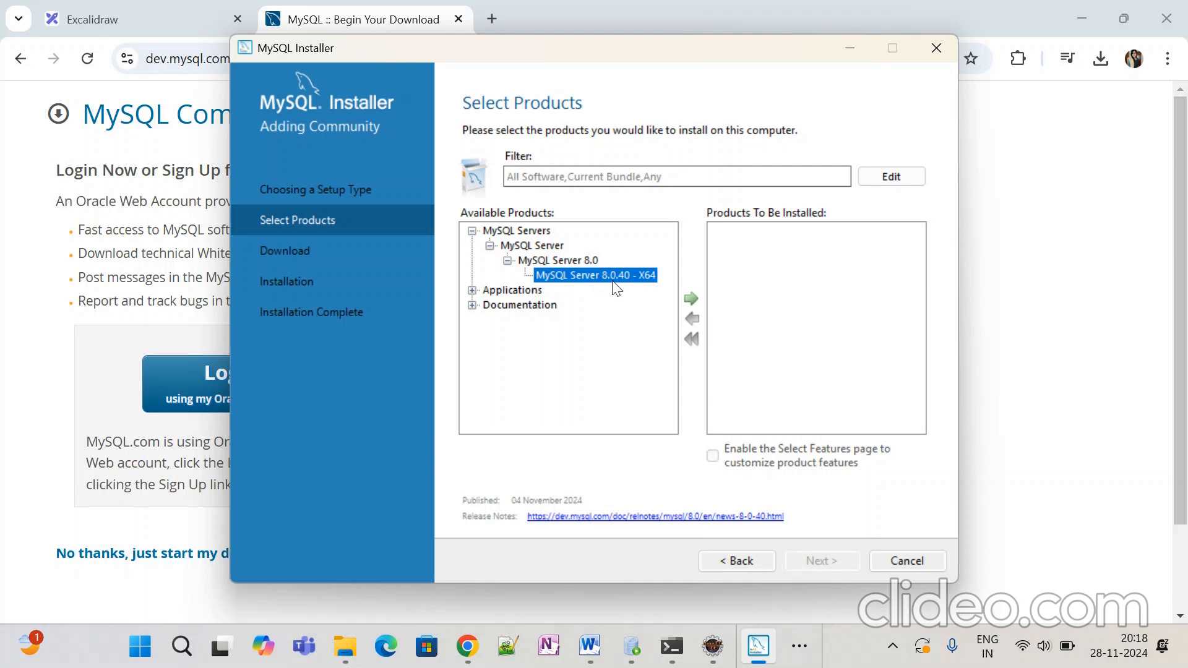
Step: Add MySQL Server 8.0.40 - X64 and MySQL Workbench 8.0.40 - X64 to the install list
click(689, 299)
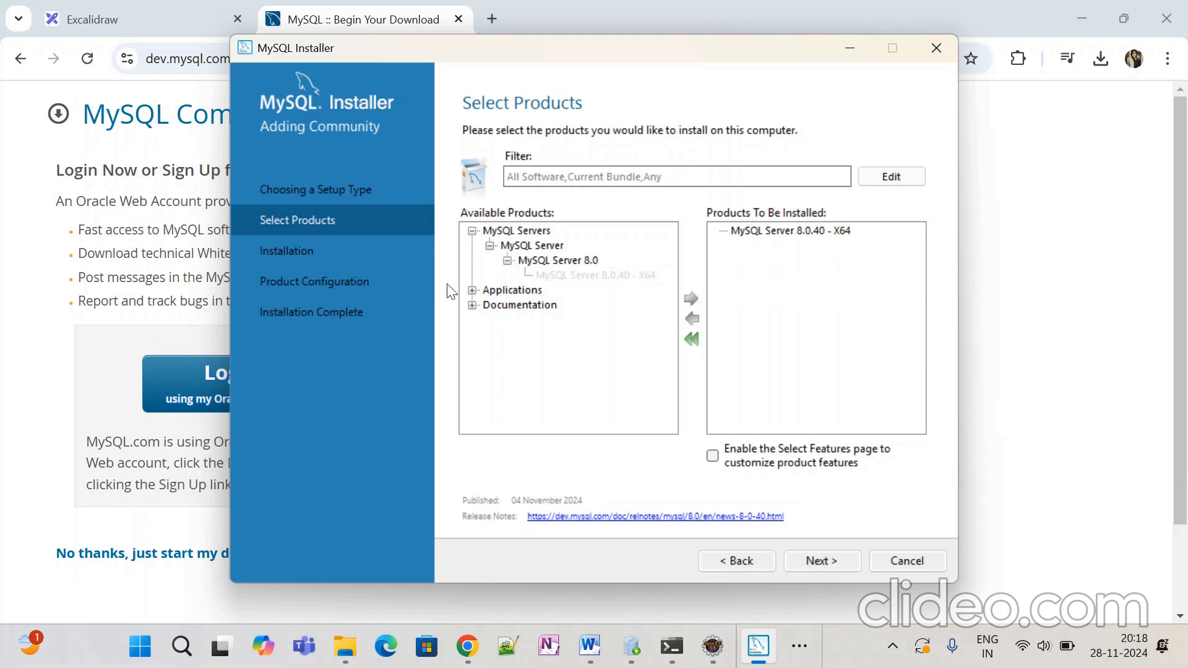
click(473, 291)
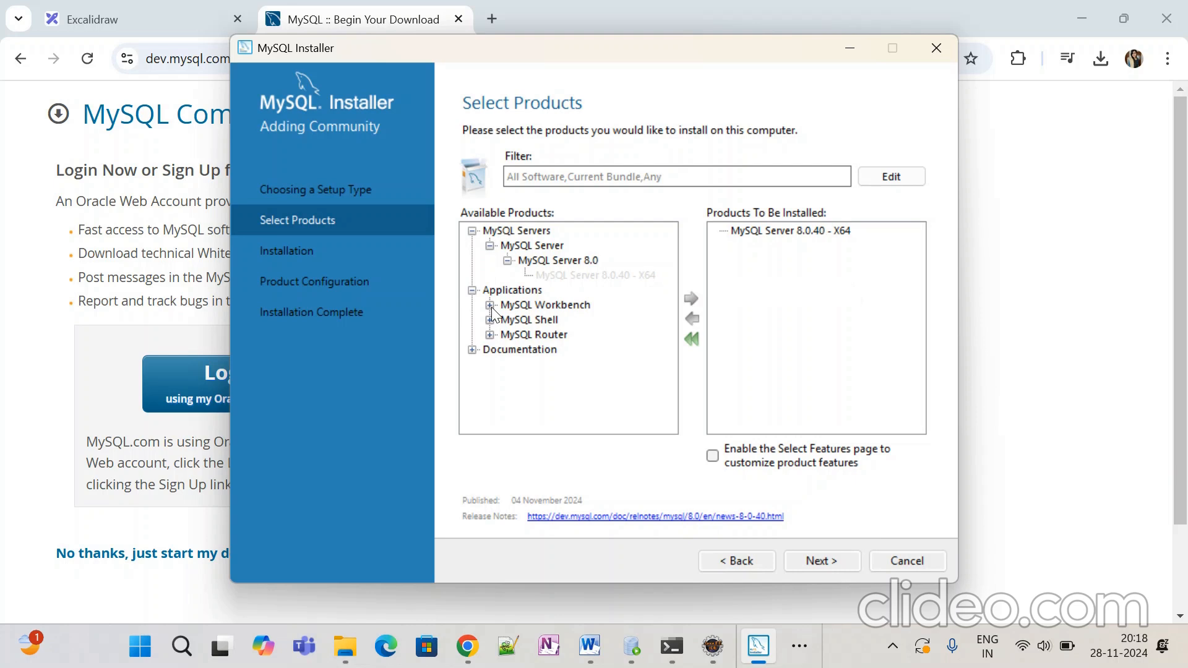
click(490, 306)
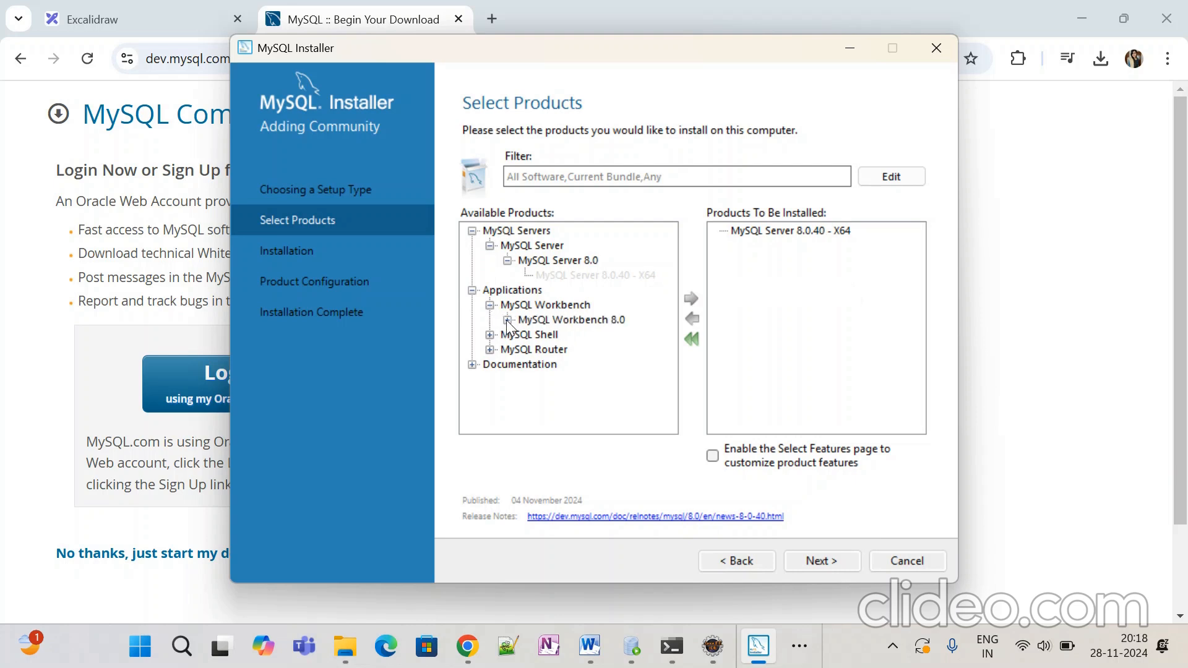
click(508, 321)
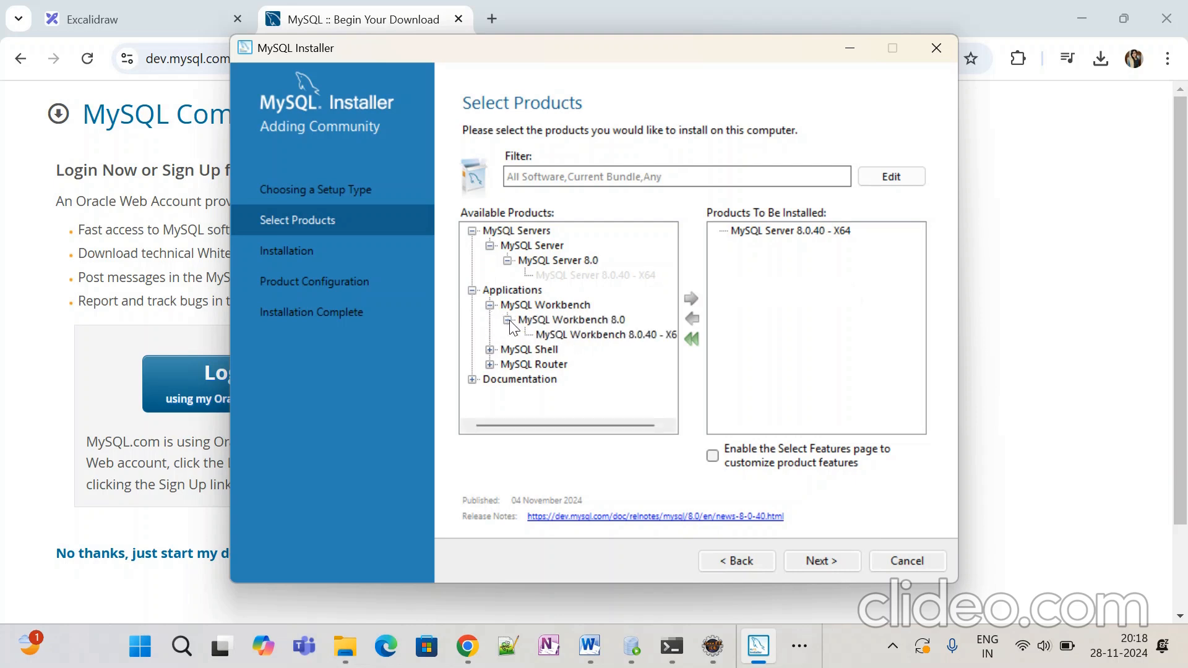
click(636, 338)
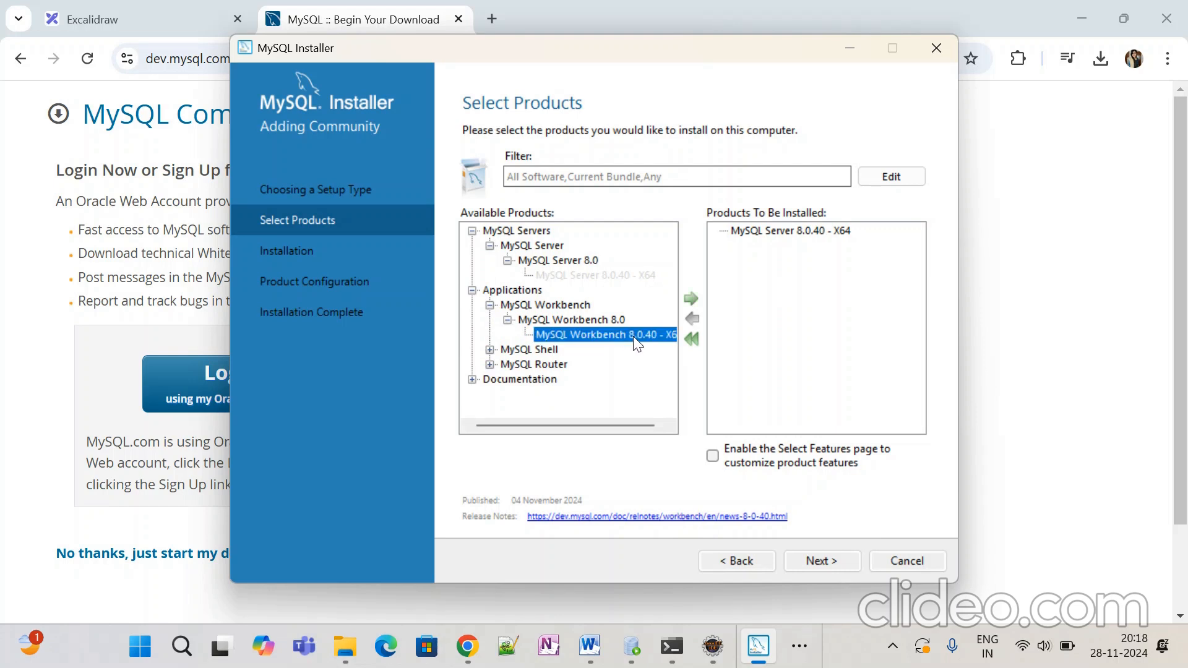
click(691, 299)
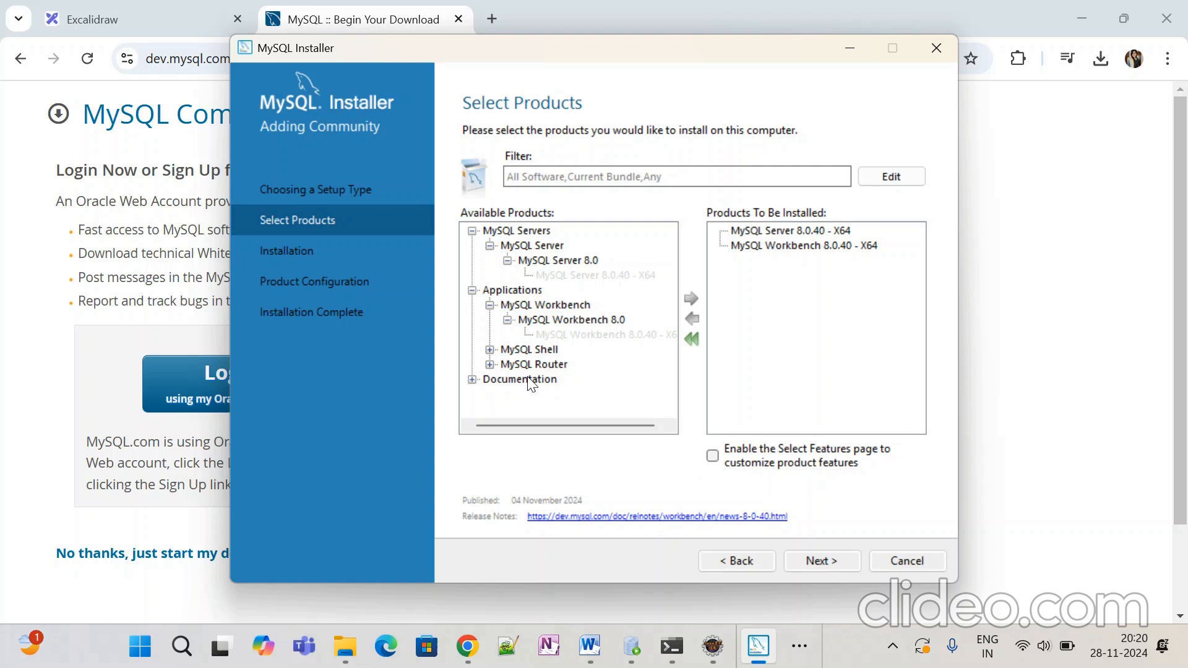
Step: Proceed past the Path Conflicts step, answering Yes to the path warning
click(814, 560)
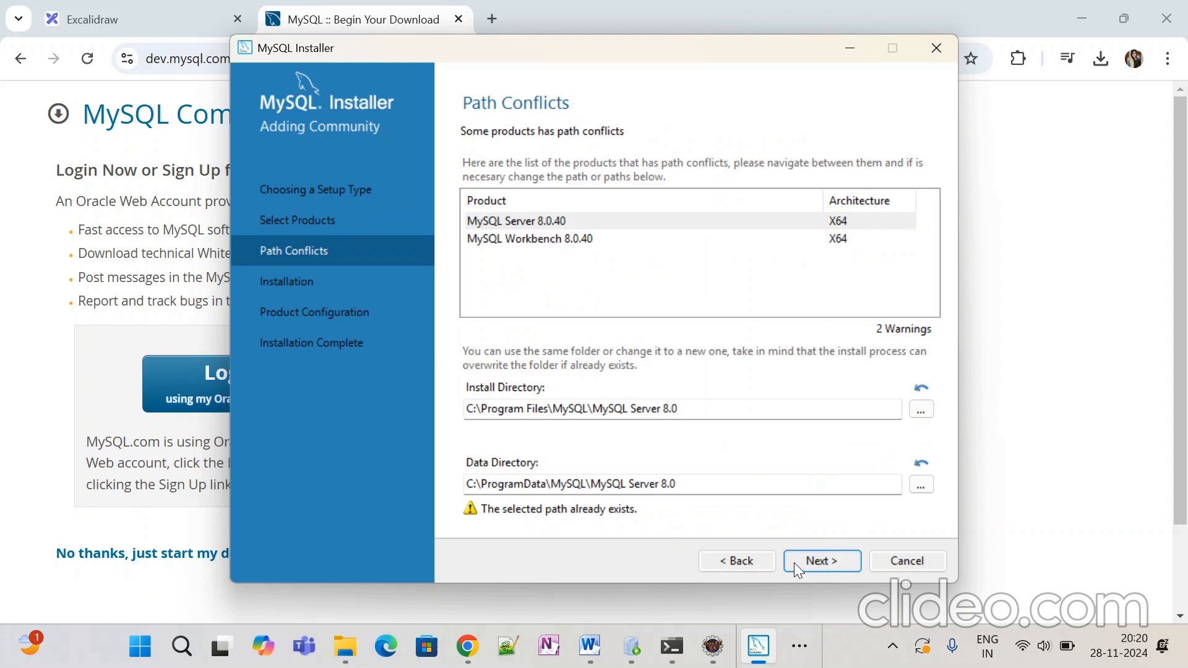
click(794, 563)
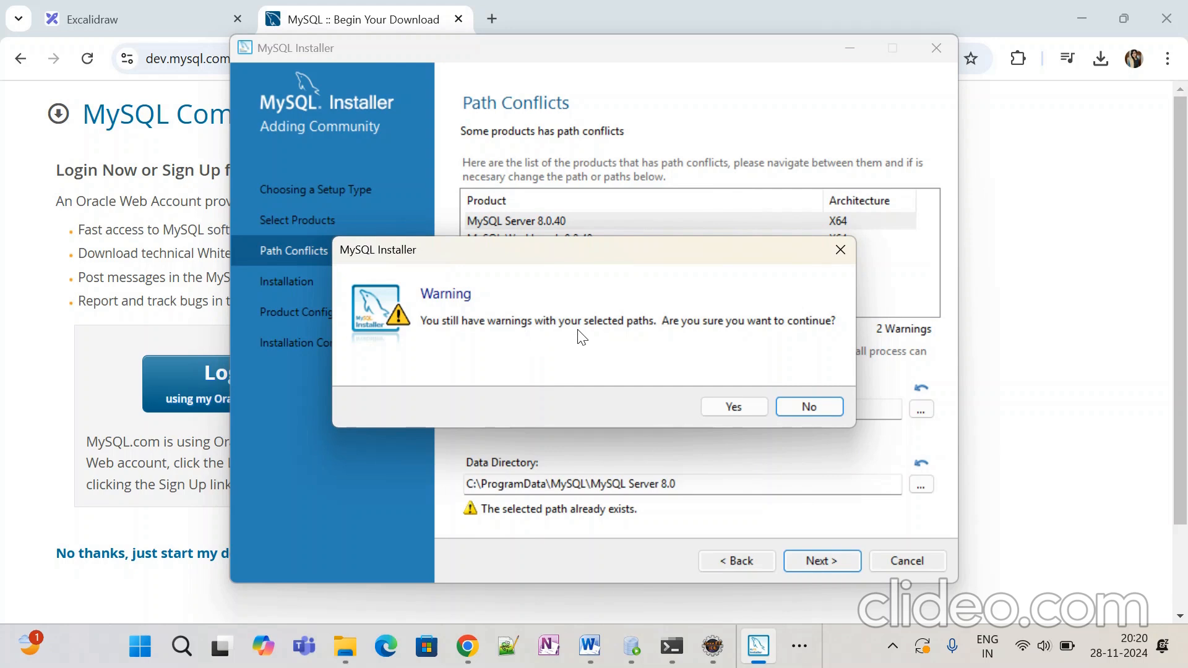
click(753, 407)
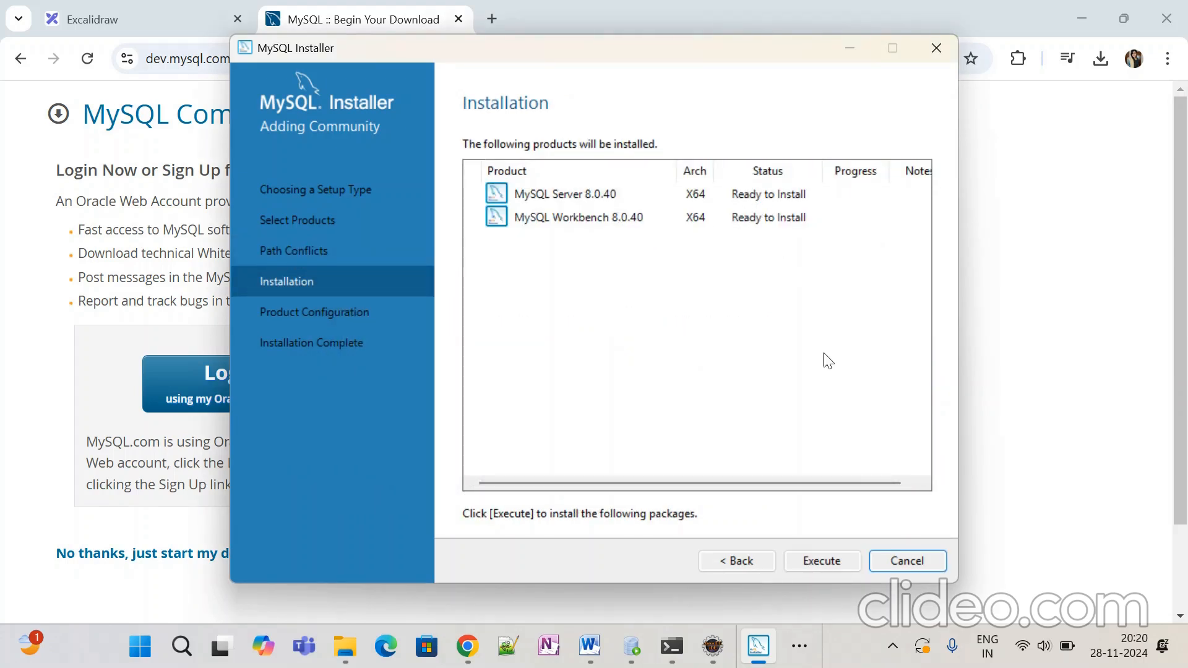
Step: Execute installation of MySQL Server and Workbench 8.0.40, then continue to Product Configuration
click(829, 565)
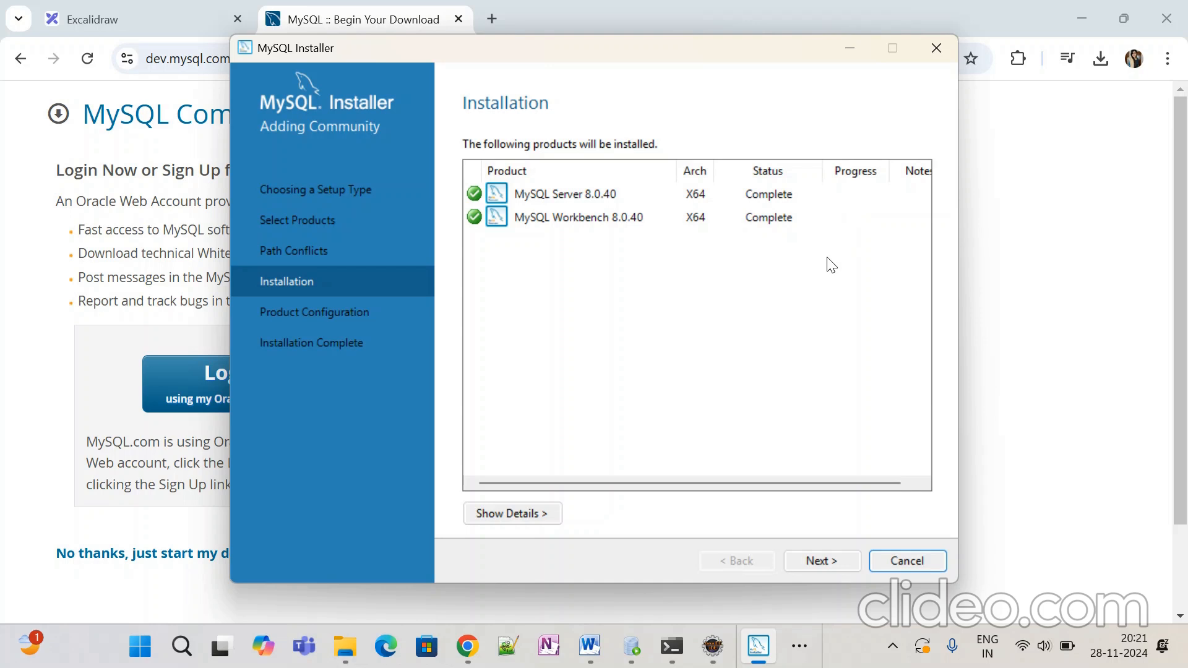
click(817, 562)
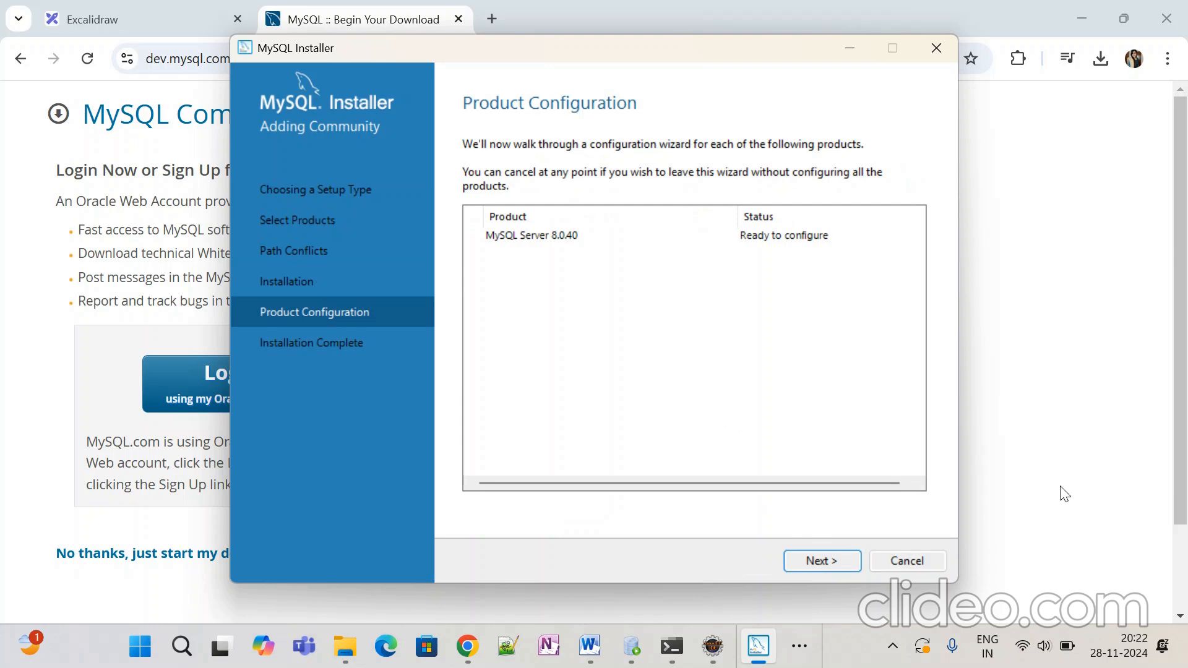
Step: Keep the default networking (port 3306) and strong-password authentication settings to reach Accounts and Roles
click(819, 562)
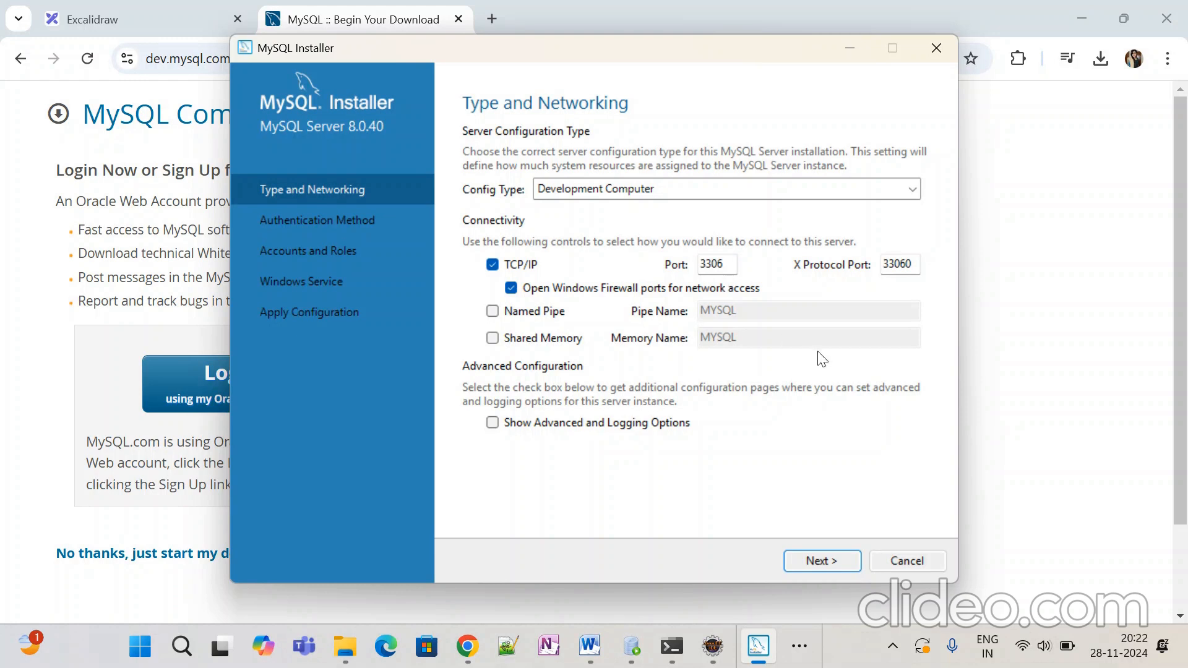
click(817, 562)
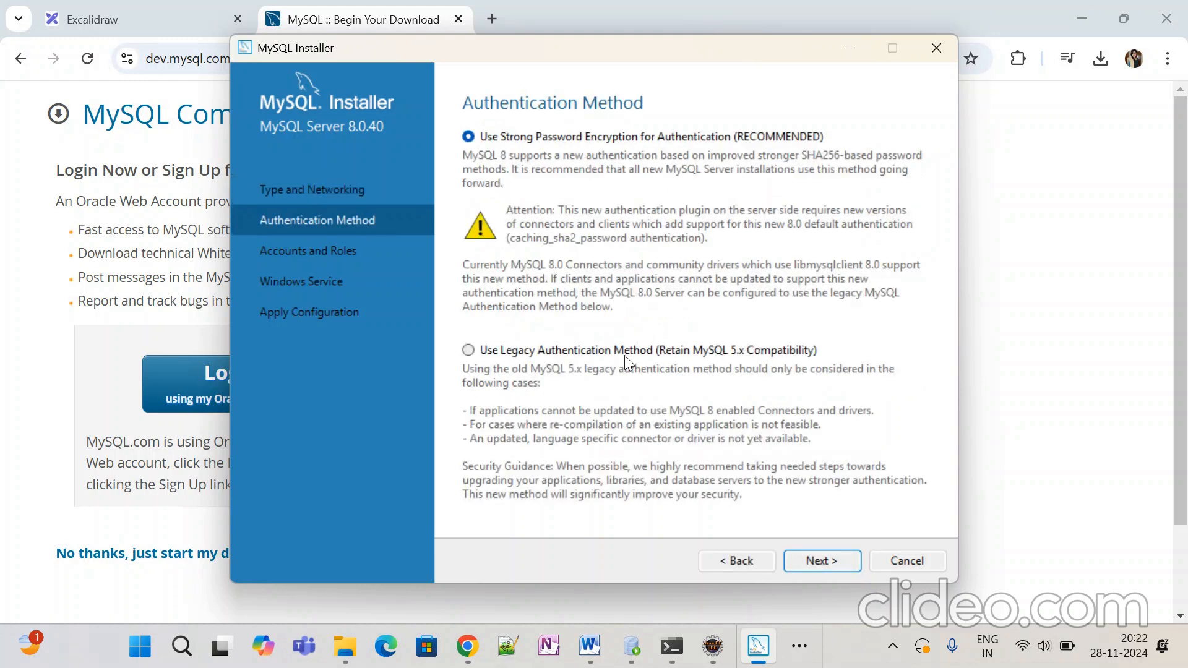
click(818, 562)
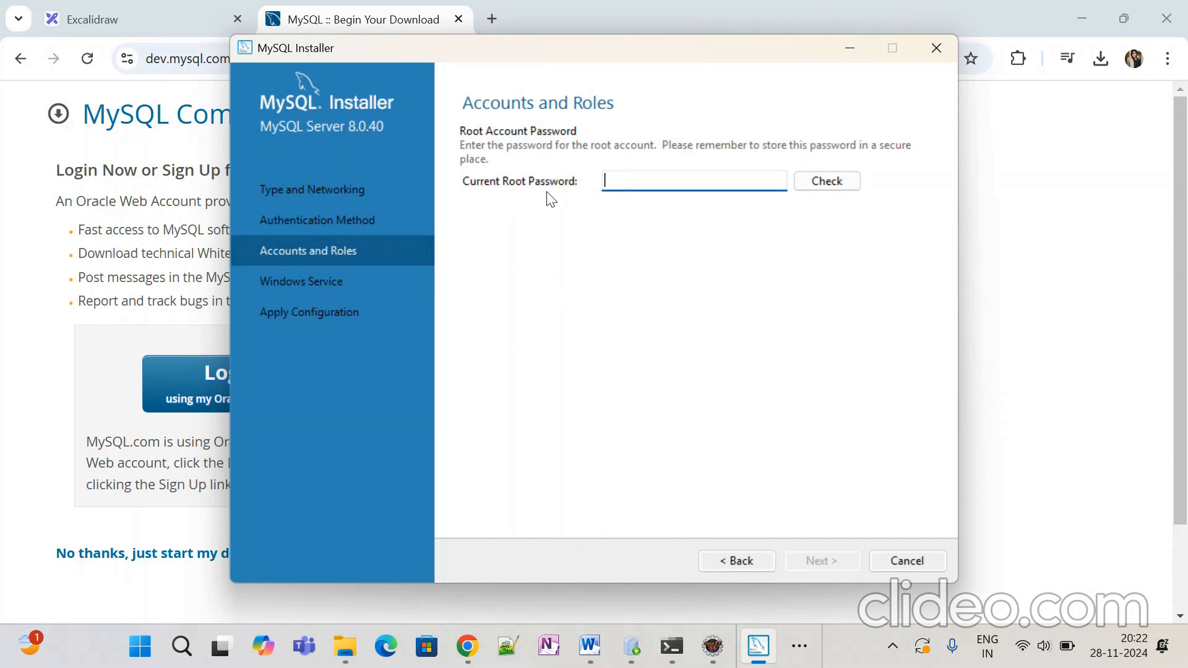
Step: Enter and check the current root password, then switch to Chrome's MySQL download page
text(••••)
click(848, 181)
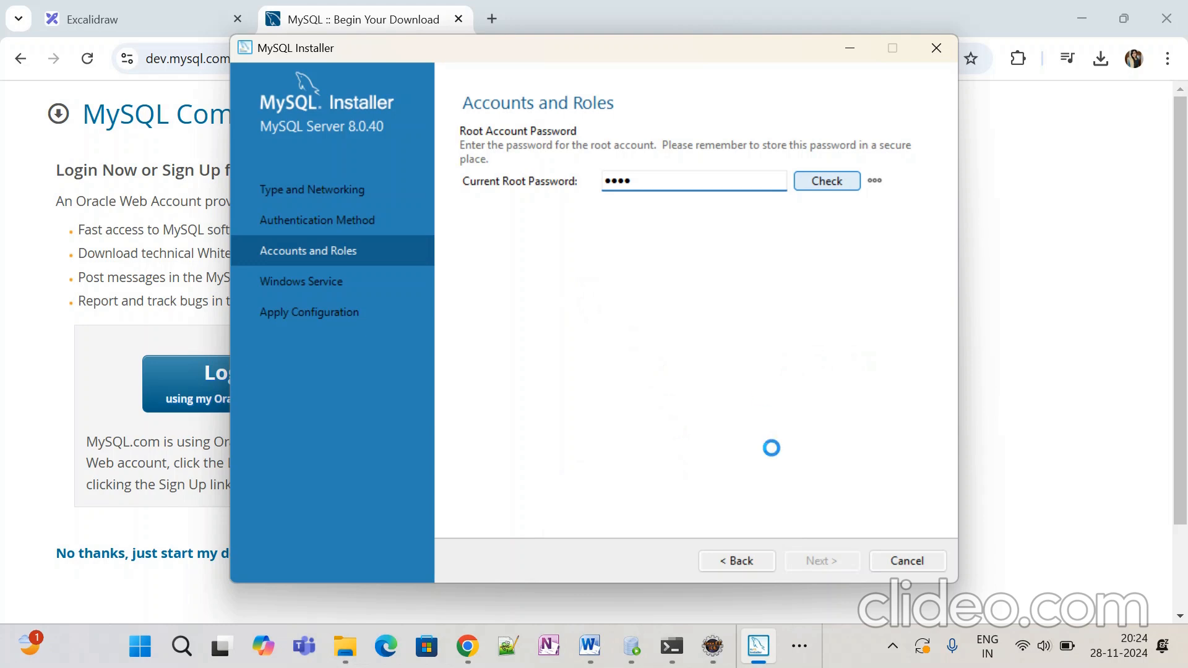
click(813, 662)
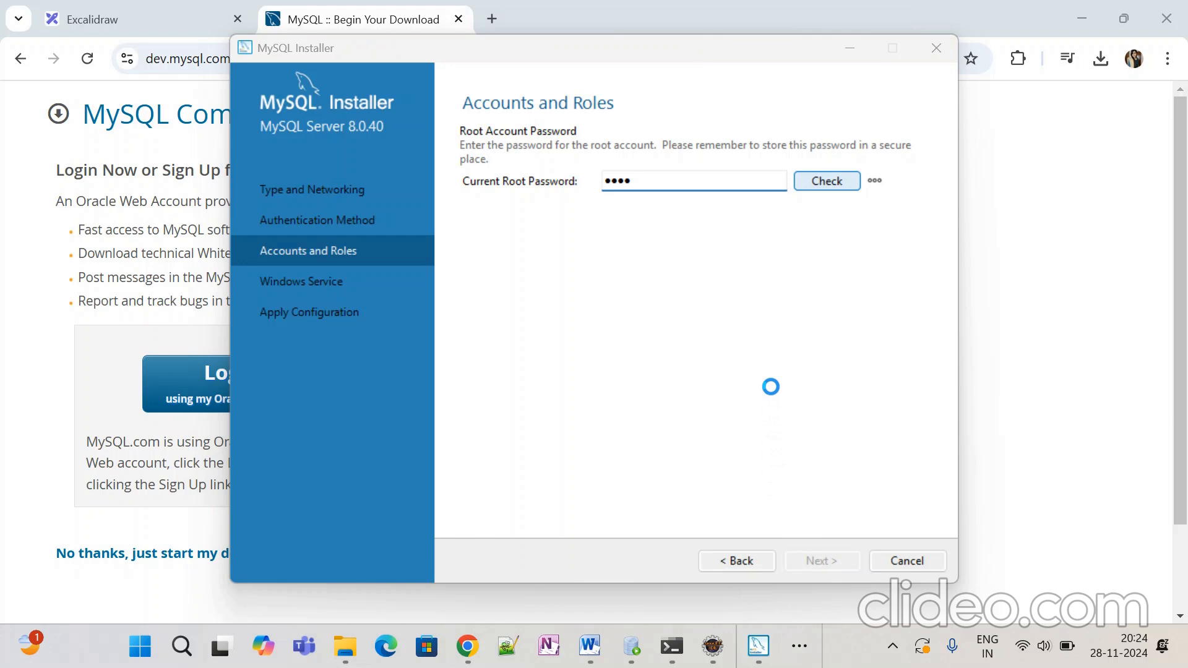
key(alt+Tab)
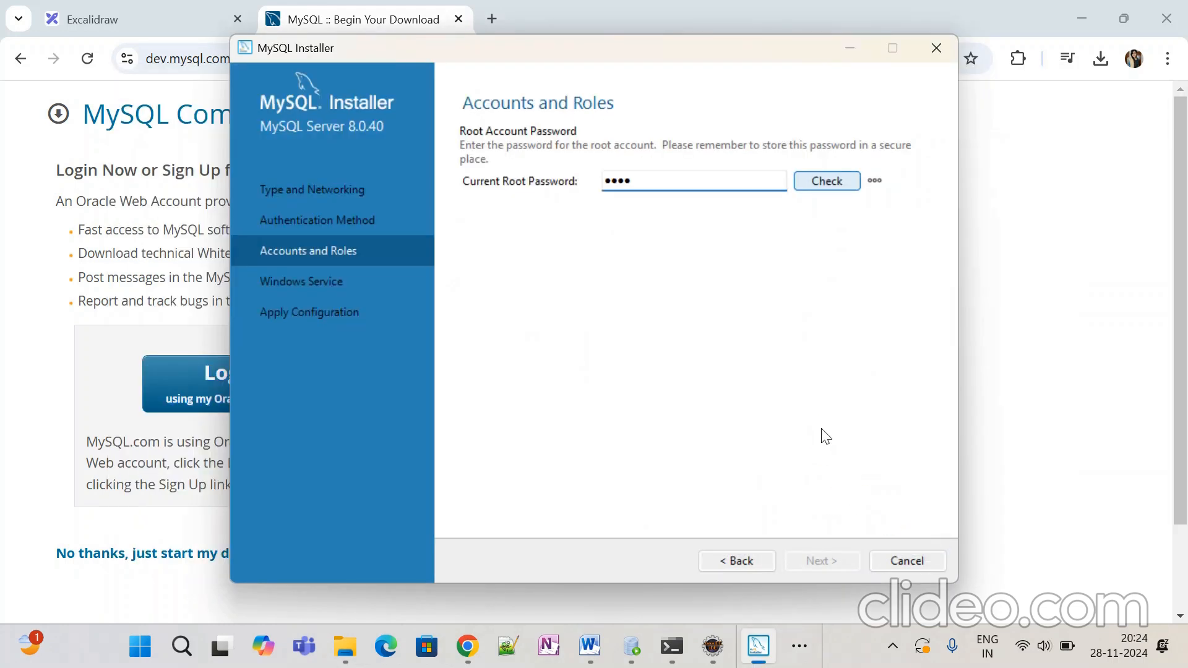
key(alt+Tab)
mouse_move(667, 652)
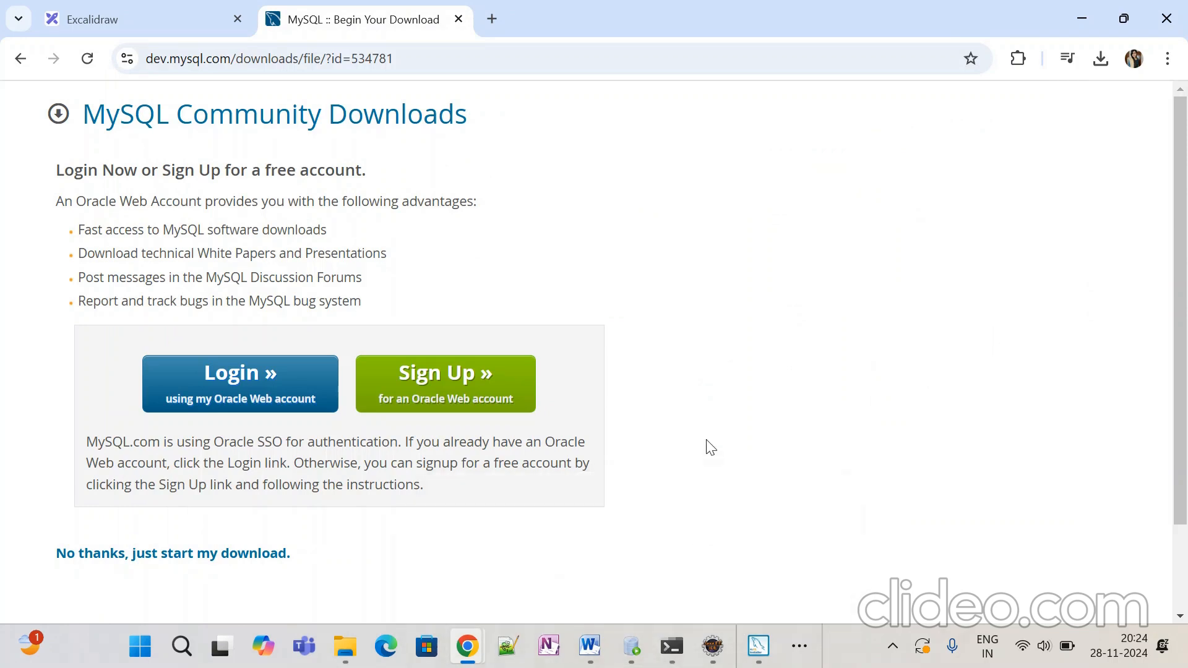
key(alt+Tab)
Step: Return to the MySQL download page in Chrome, then open the Downloads folder in File Explorer
click(549, 362)
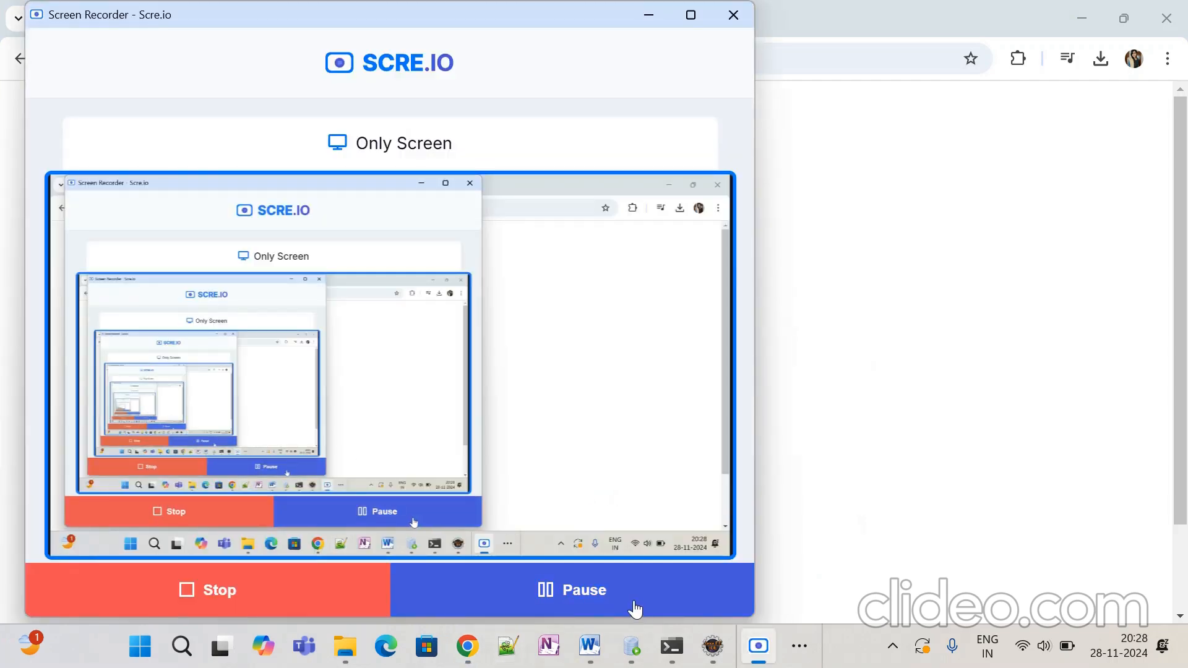
click(1089, 442)
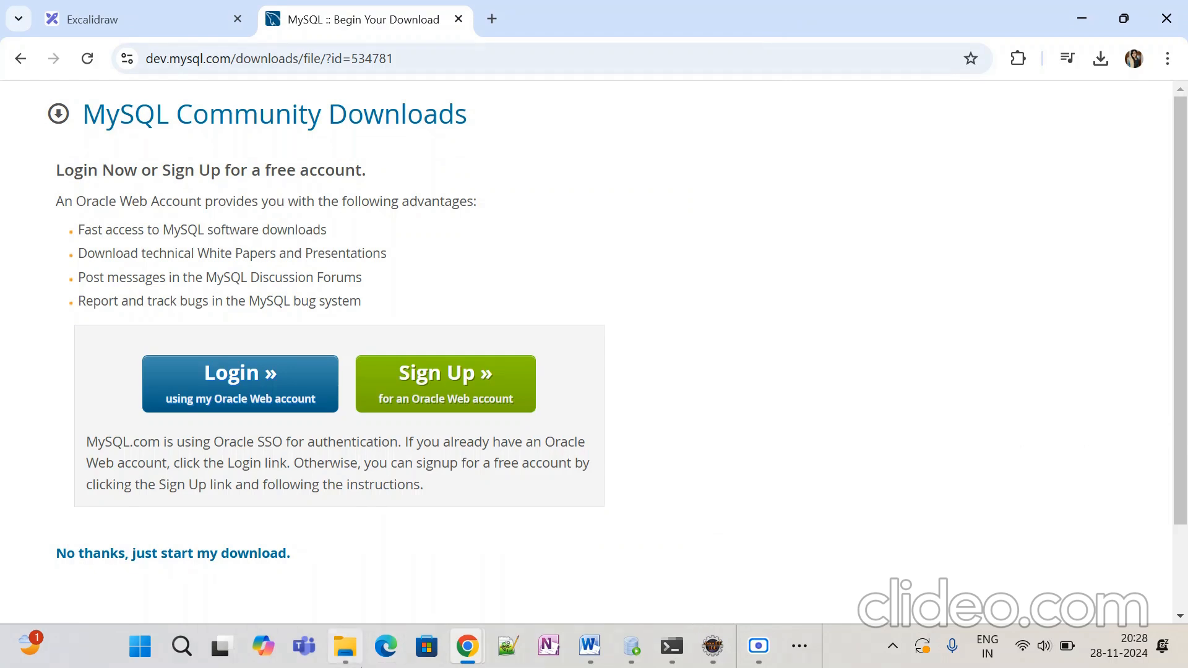
click(346, 656)
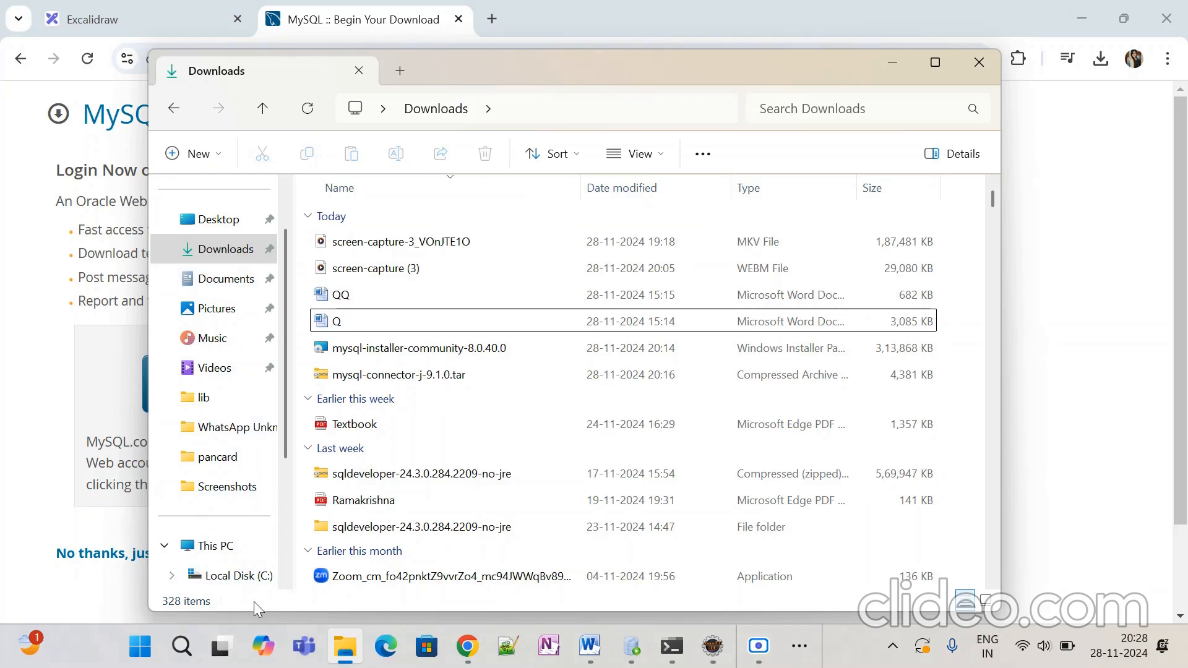
Step: Browse C:\Program Files\MySQL\MySQL Server 8.0\lib, then go back up to the MySQL folder
click(254, 582)
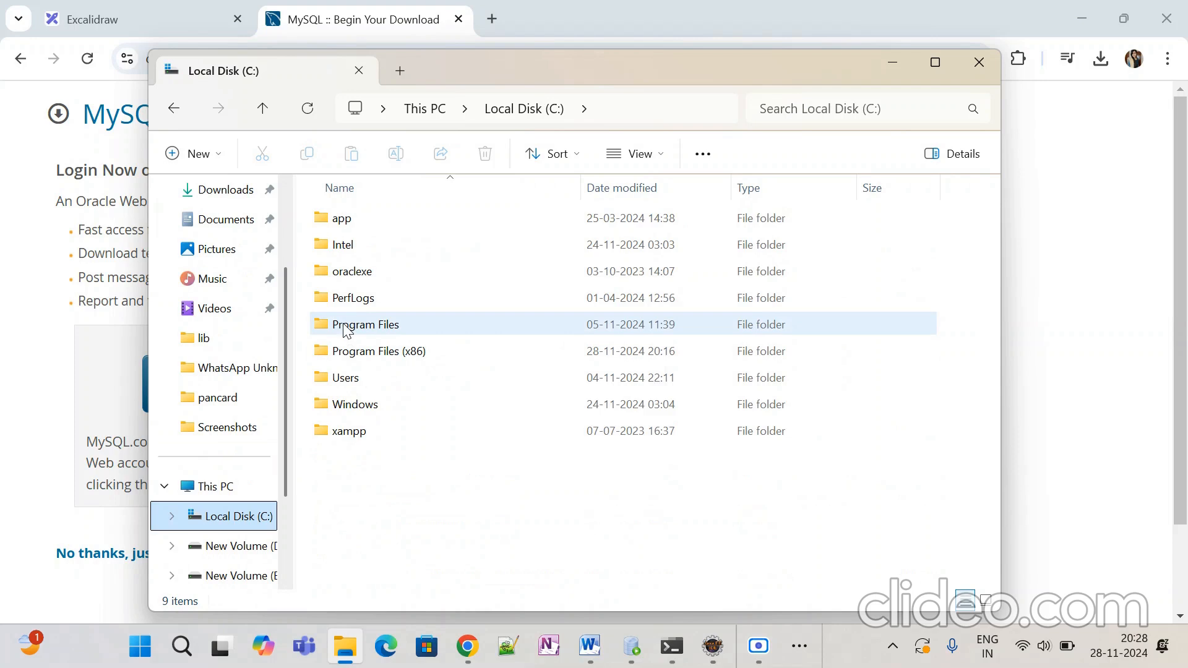
double_click(404, 333)
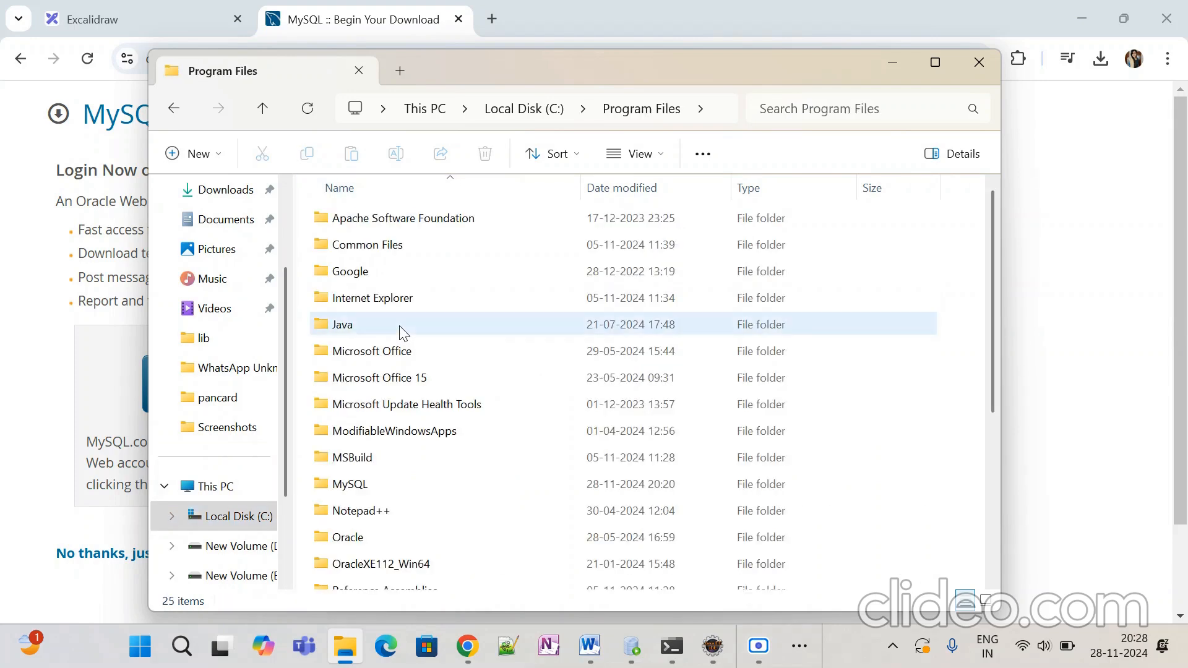
double_click(356, 487)
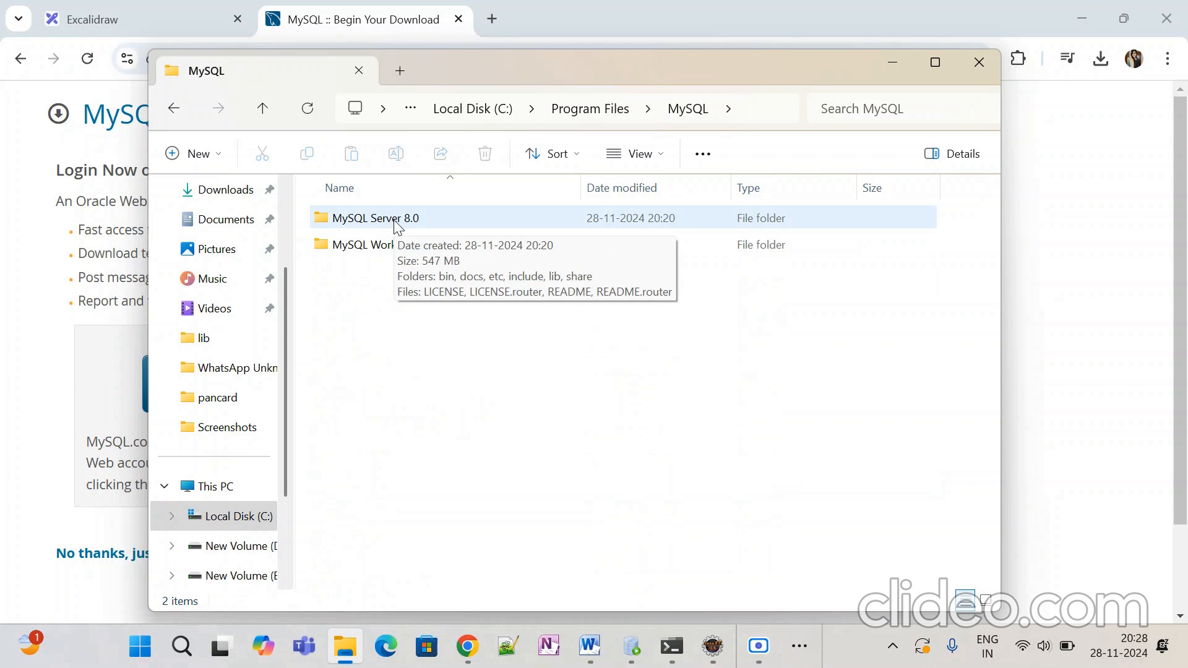
double_click(399, 218)
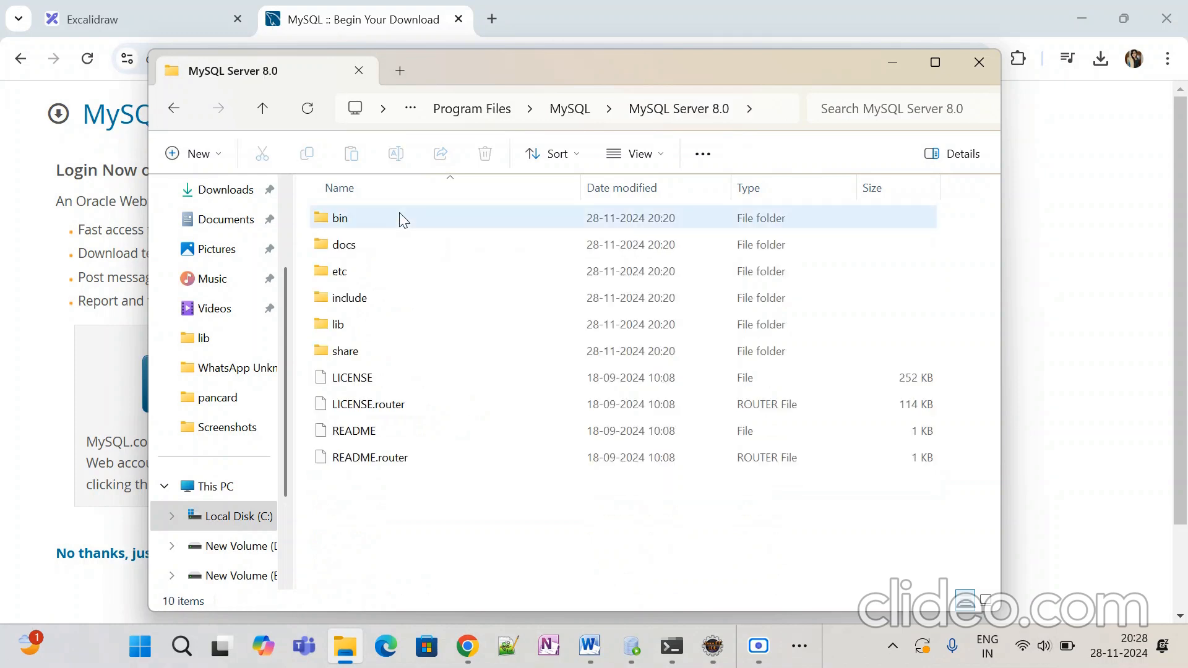
double_click(364, 333)
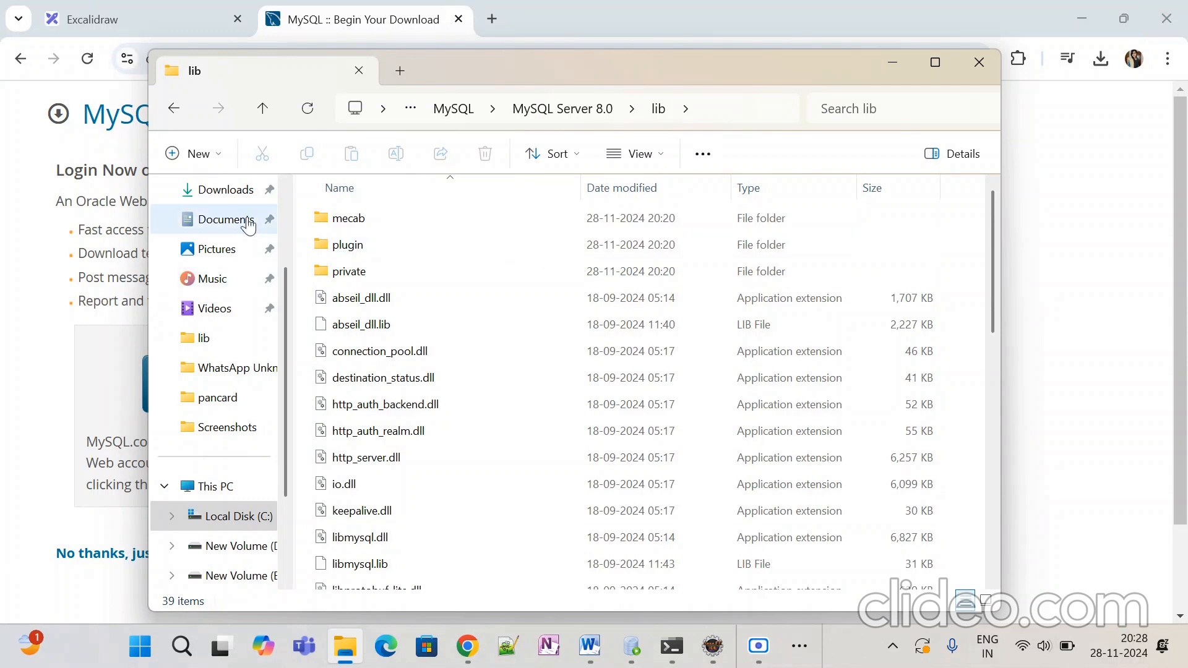
click(170, 112)
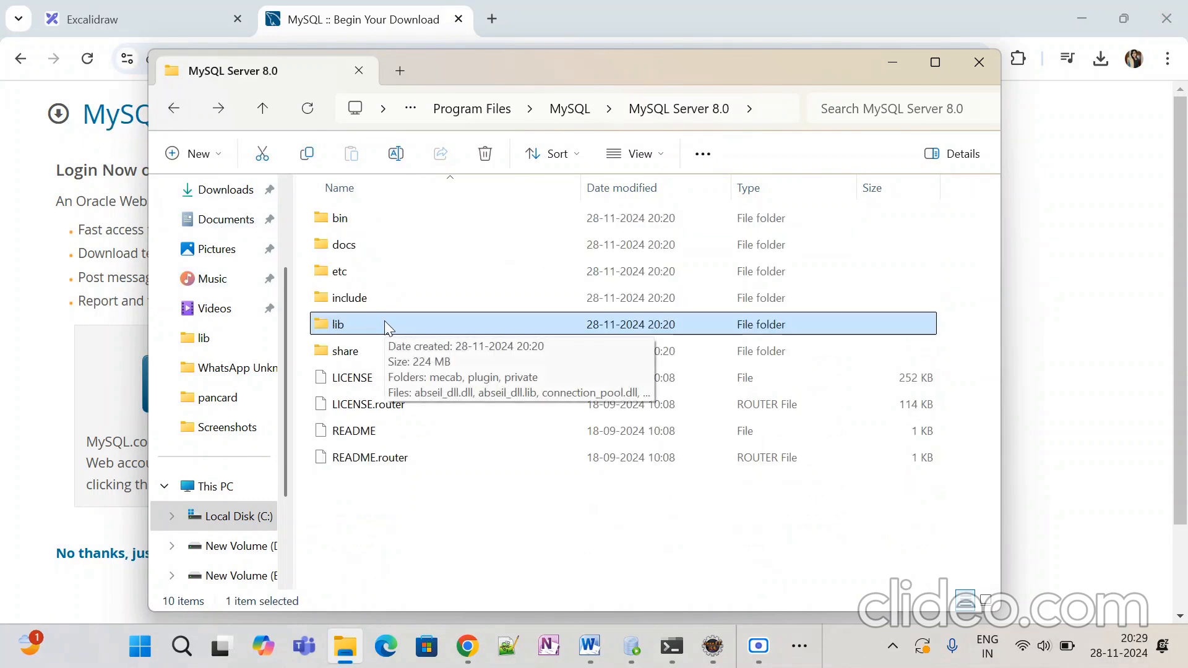
click(168, 114)
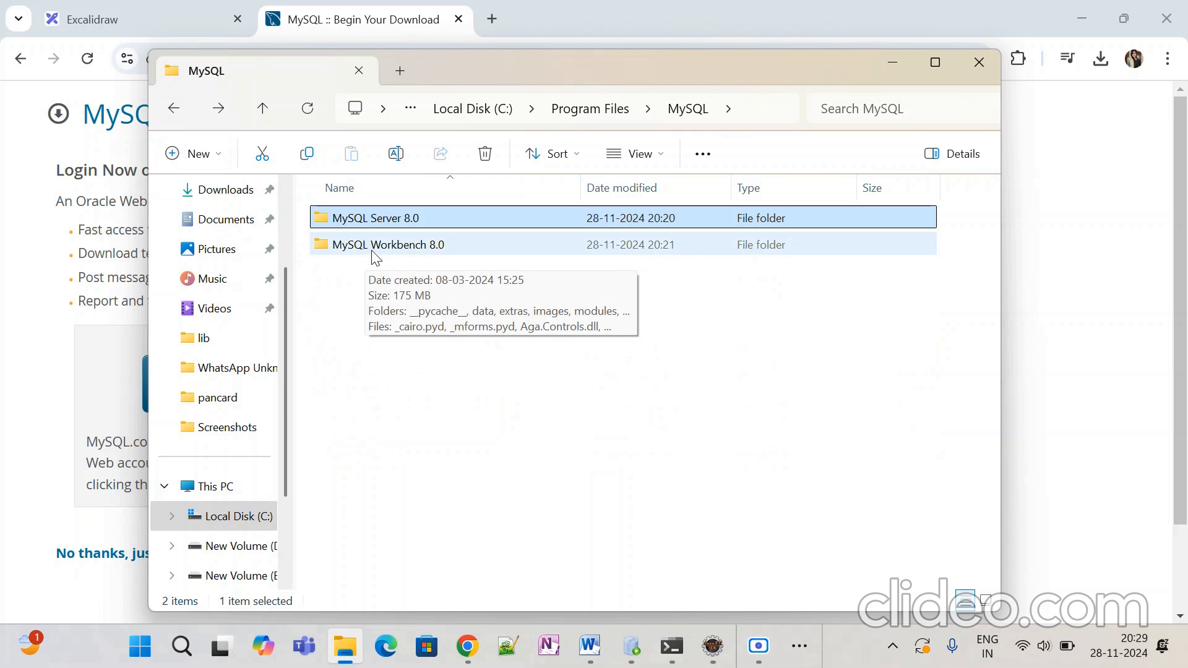
Step: Open the MySQL Workbench 8.0 folder and launch MySQLWorkbench.exe
double_click(375, 246)
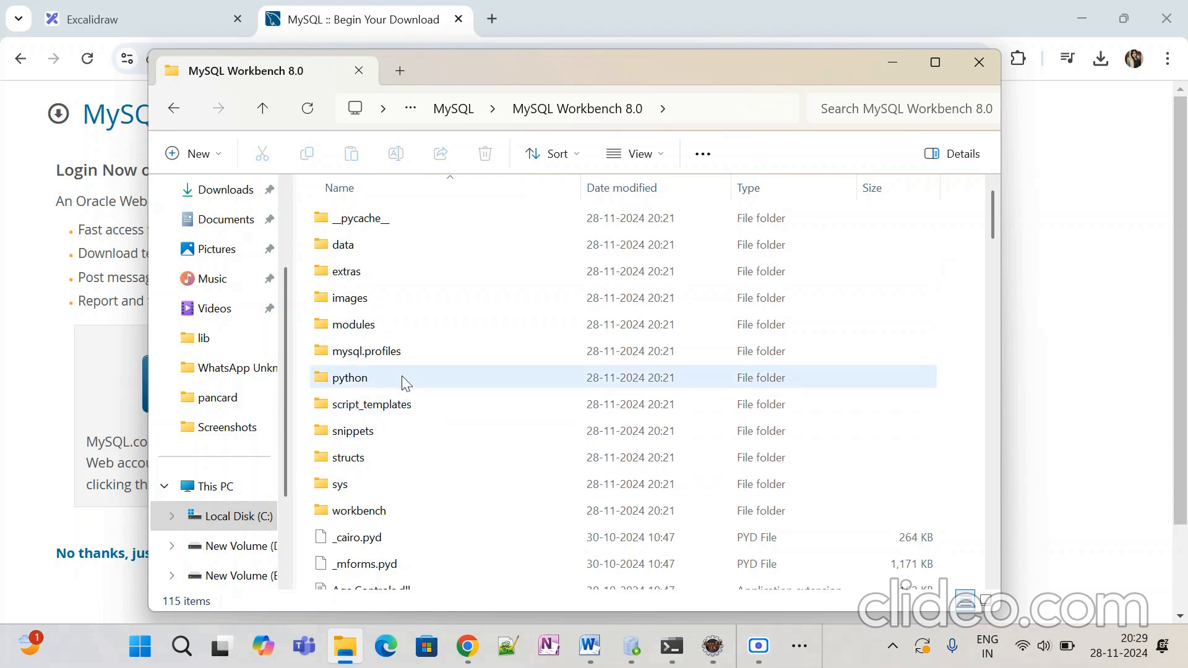
scroll(405, 387, down, 1)
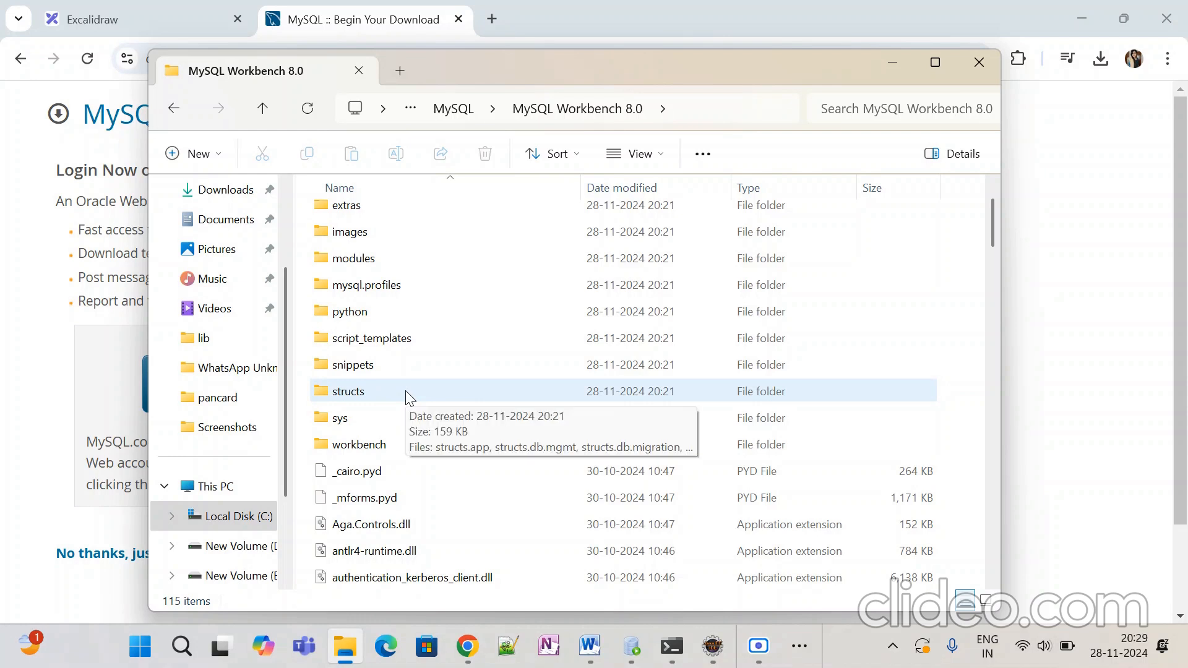
scroll(406, 391, down, 3)
scroll(468, 484, down, 6)
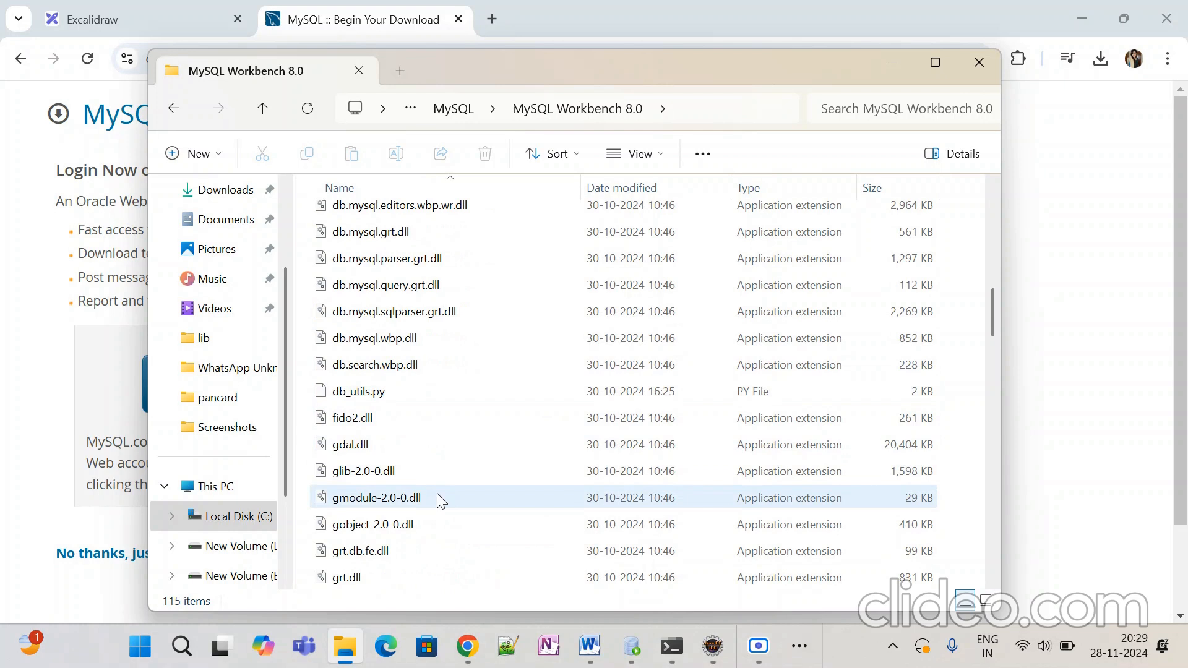
scroll(438, 440, down, 3)
scroll(438, 464, down, 9)
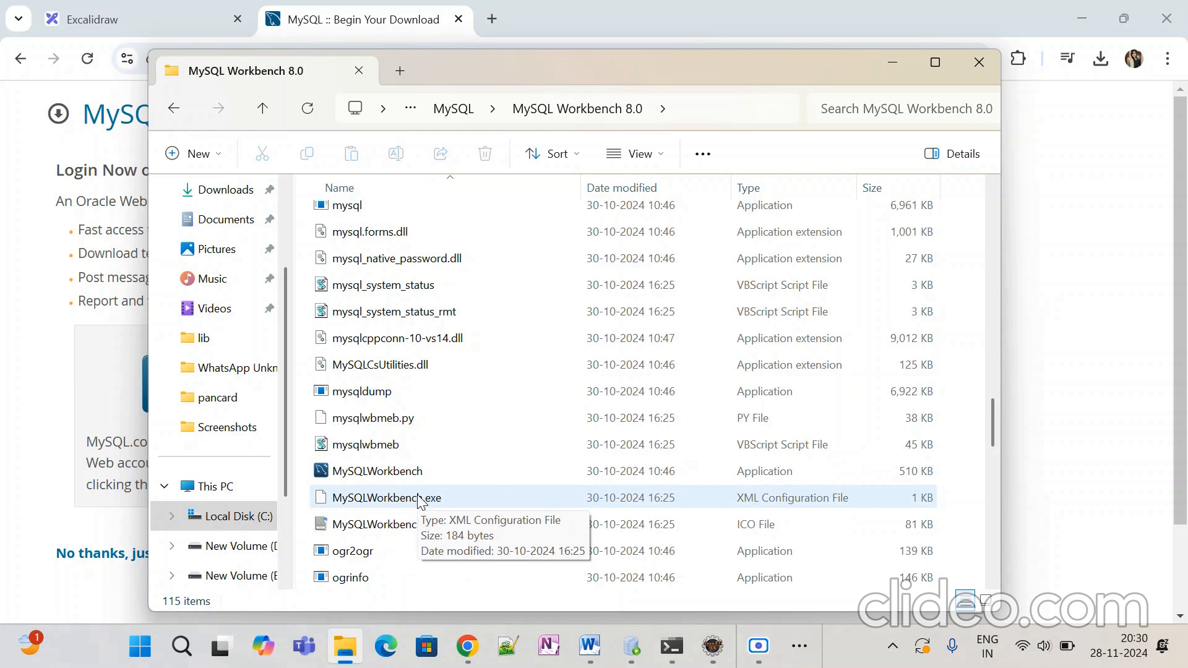
click(399, 476)
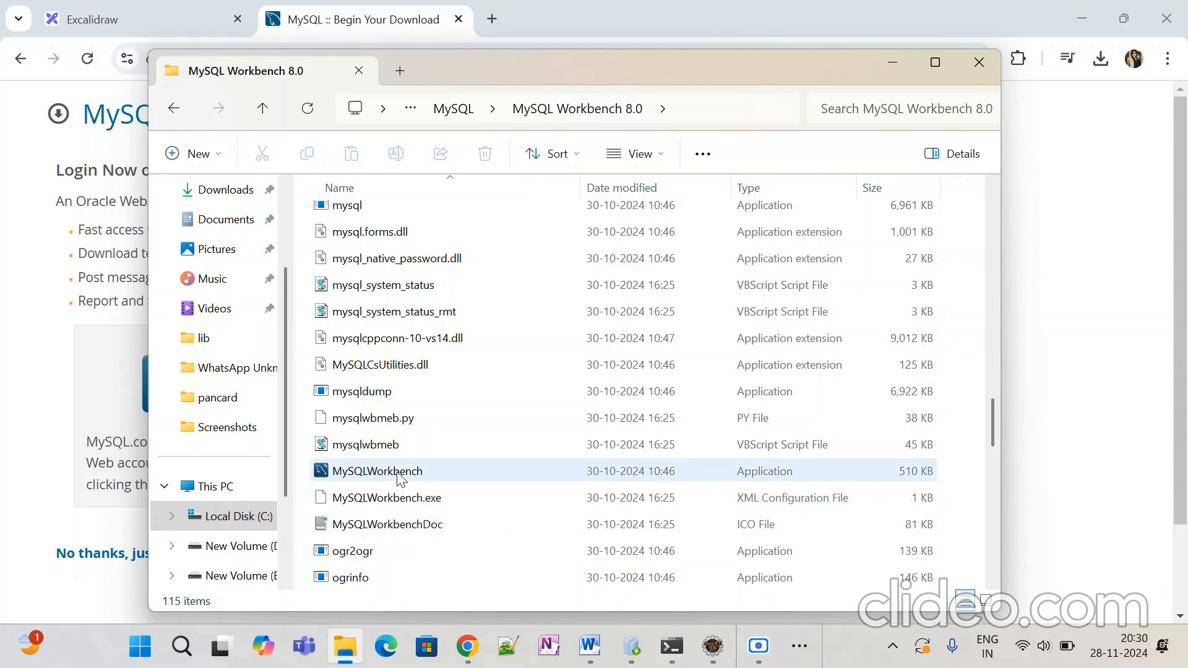
double_click(398, 475)
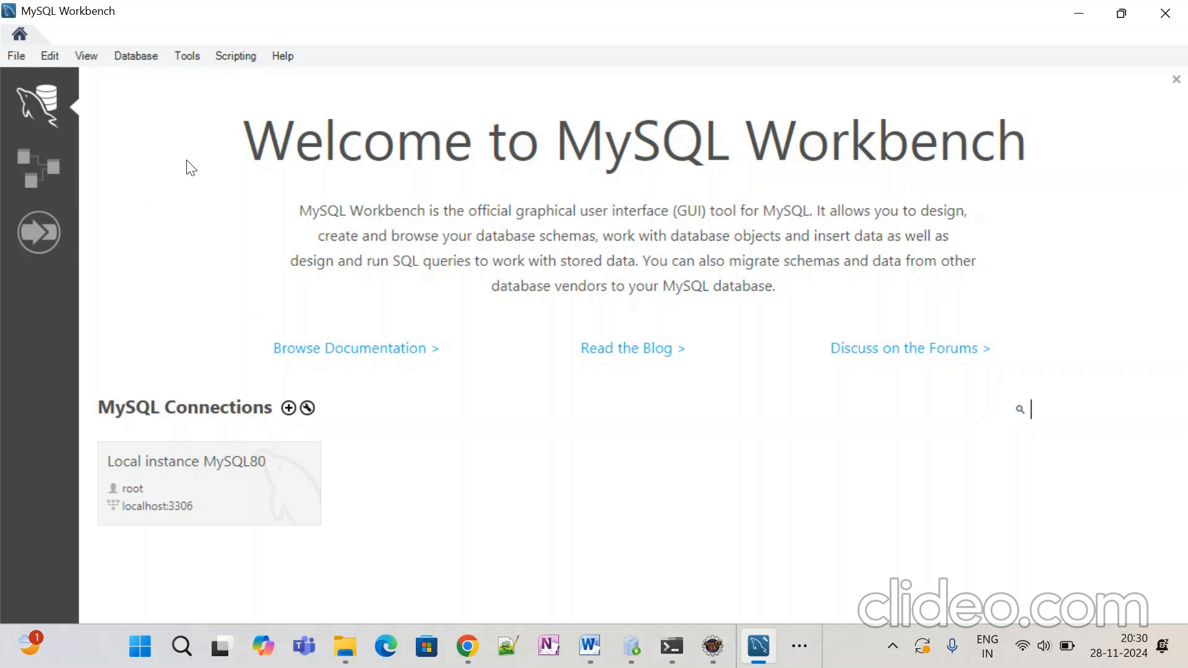
click(1166, 13)
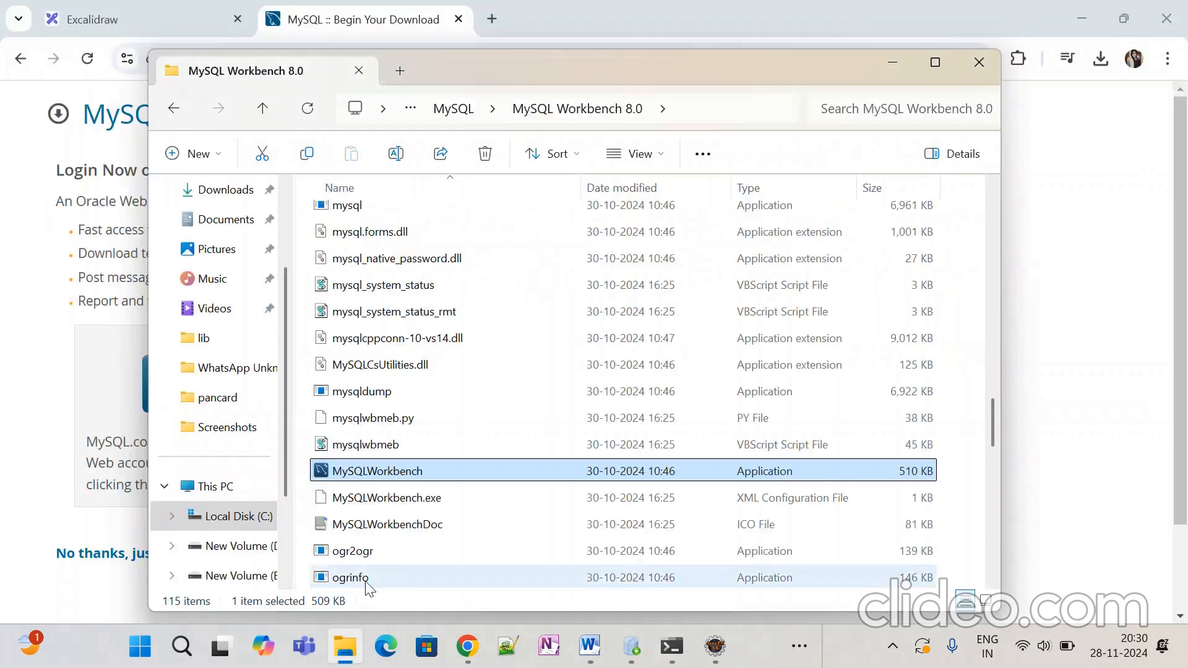
click(187, 650)
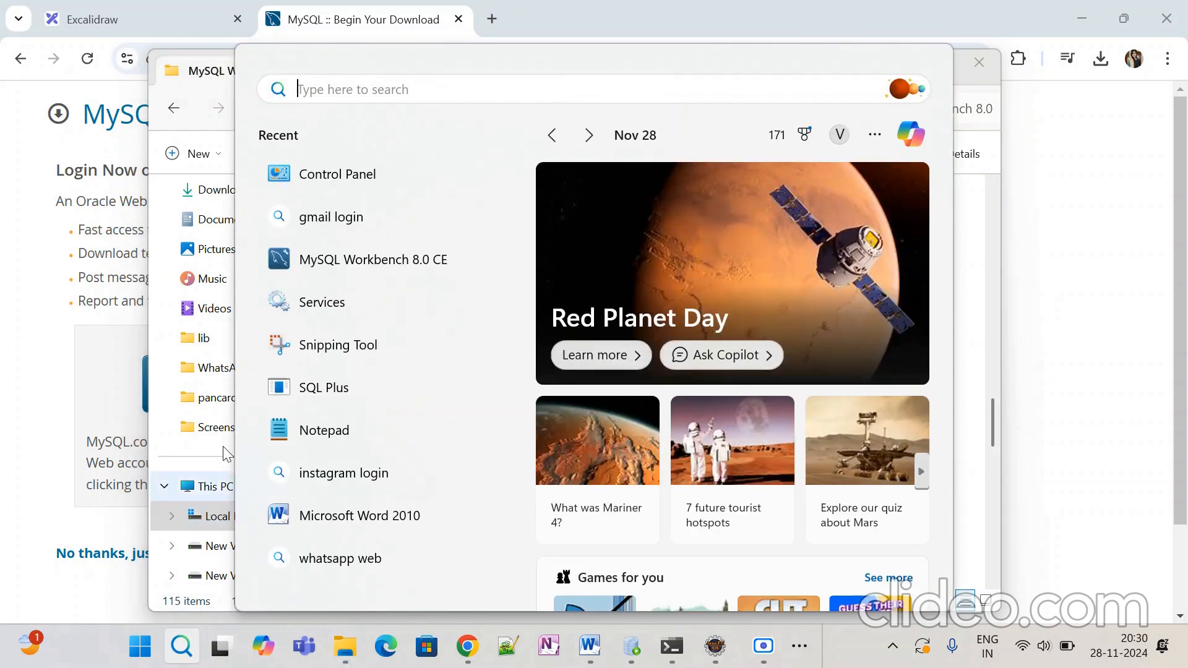
click(364, 260)
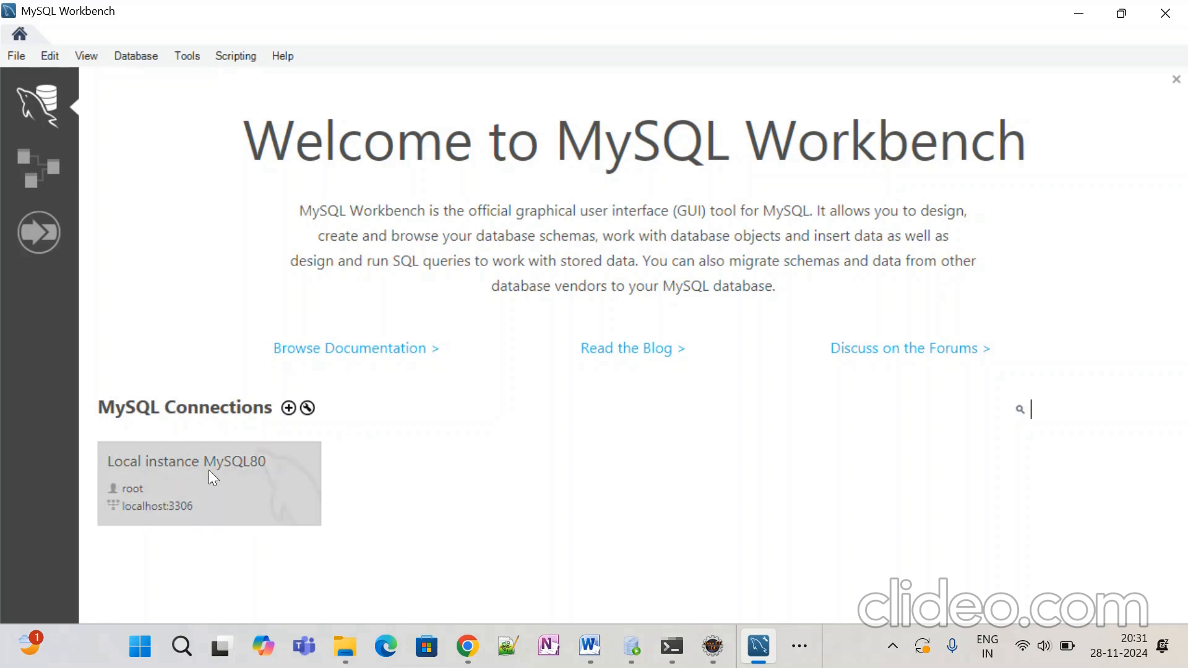
Step: Connect to Local instance MySQL80 by entering the root account password
double_click(176, 461)
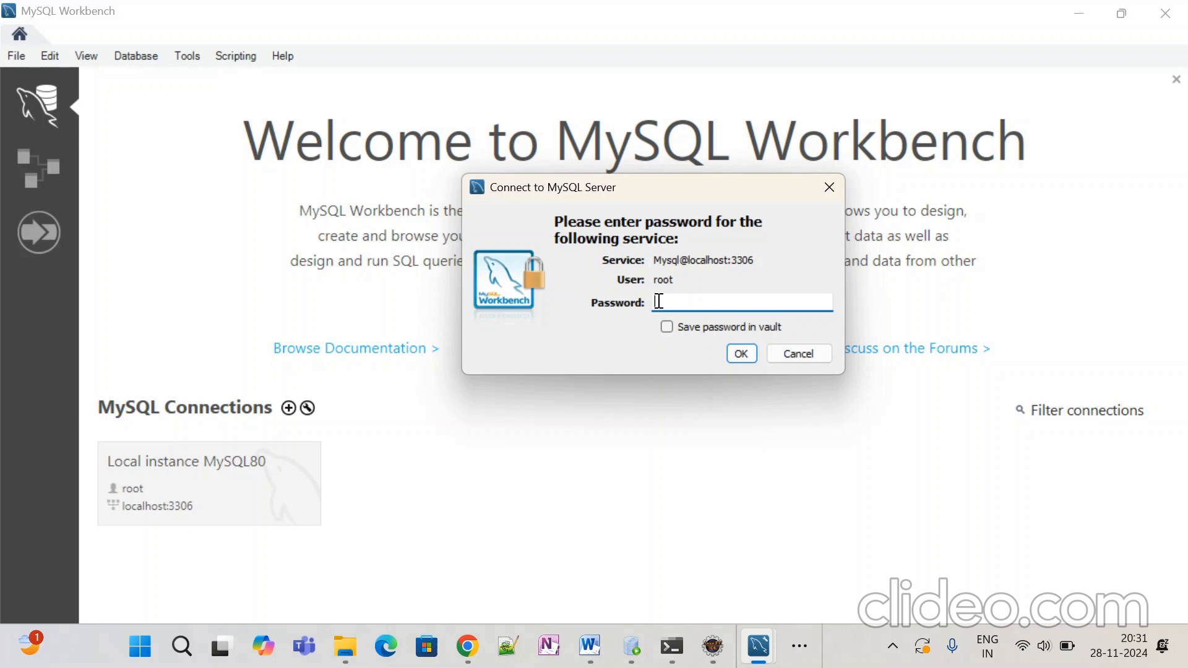
text(****)
click(750, 359)
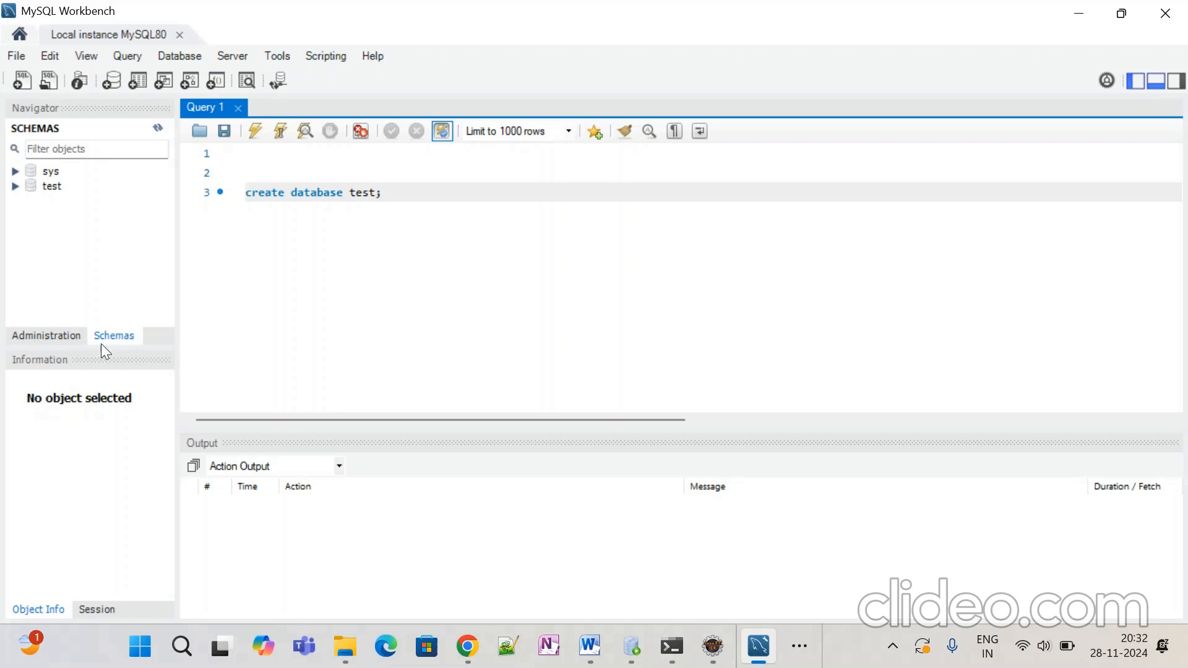
click(77, 339)
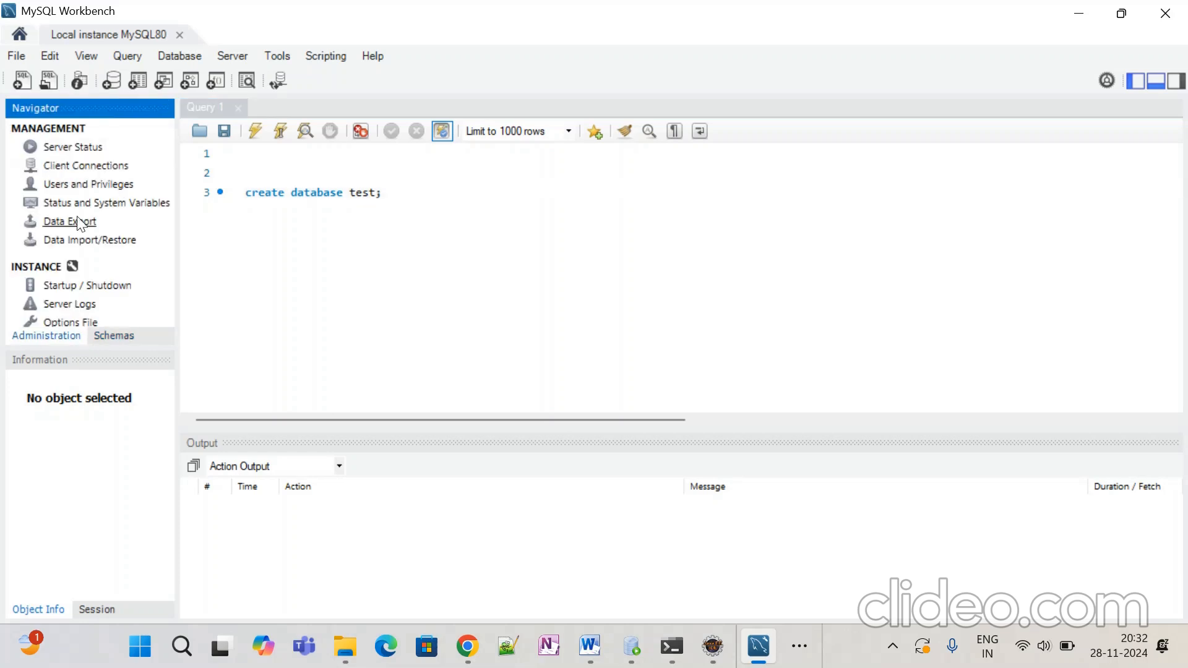
click(114, 336)
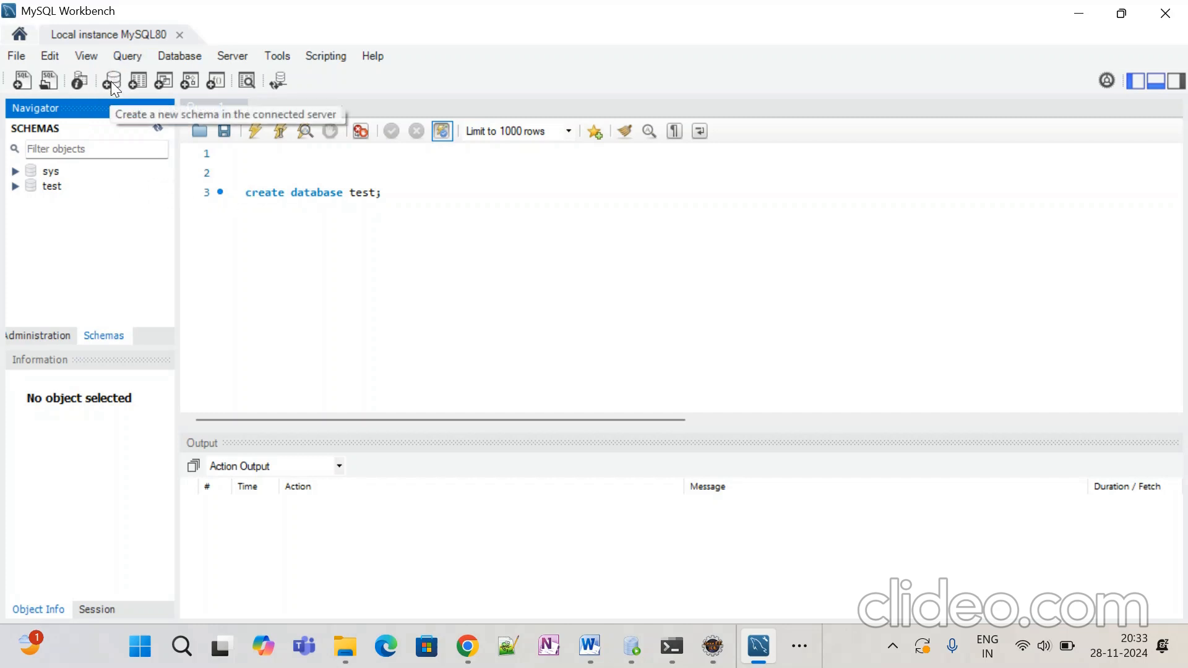
click(18, 57)
click(347, 349)
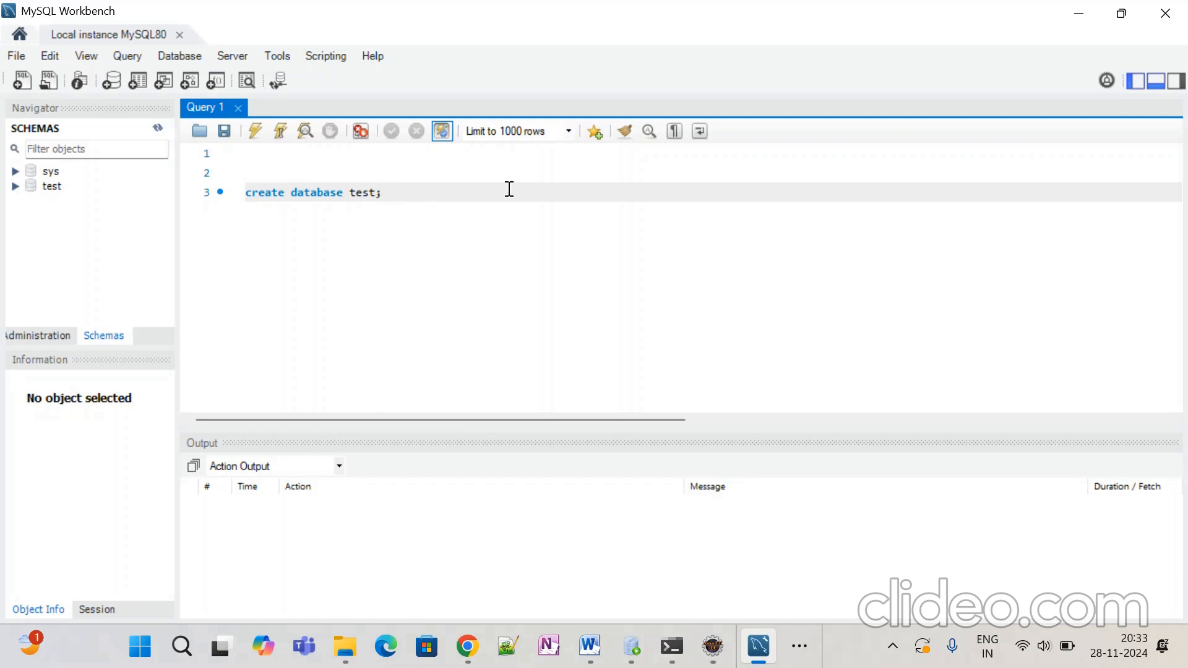
Step: Execute 'create database test;', which returns Error Code 1007 since test already exists
click(255, 132)
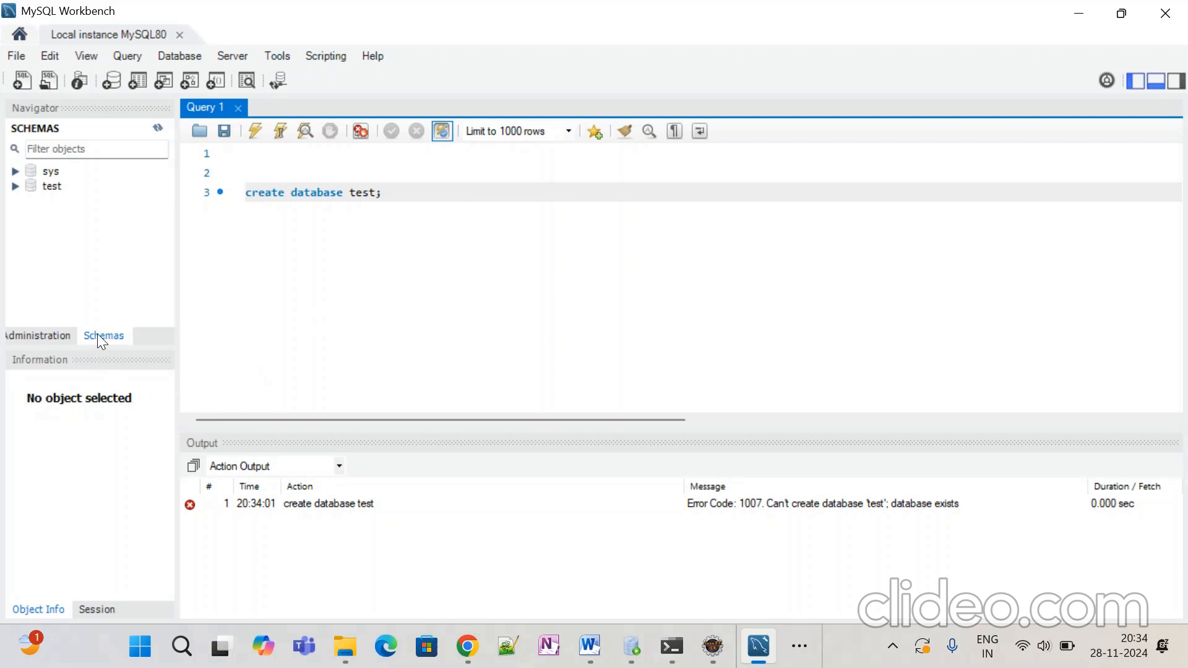
mouse_move(59, 193)
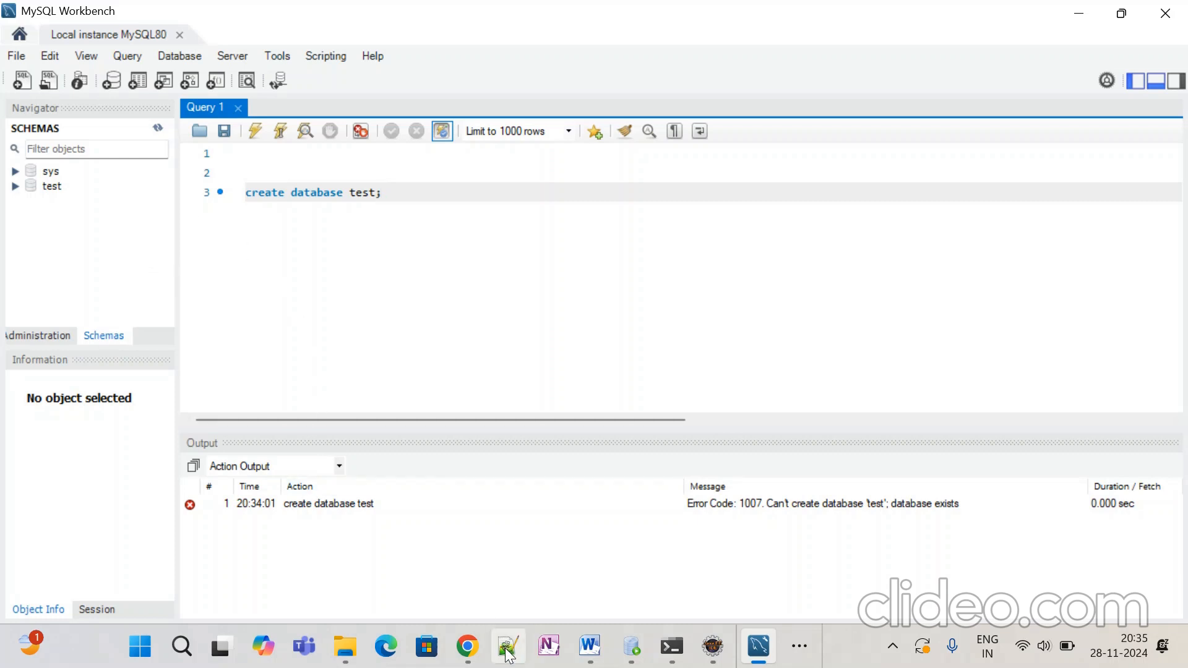
Step: Switch back to the QQ notes document in Word
click(590, 647)
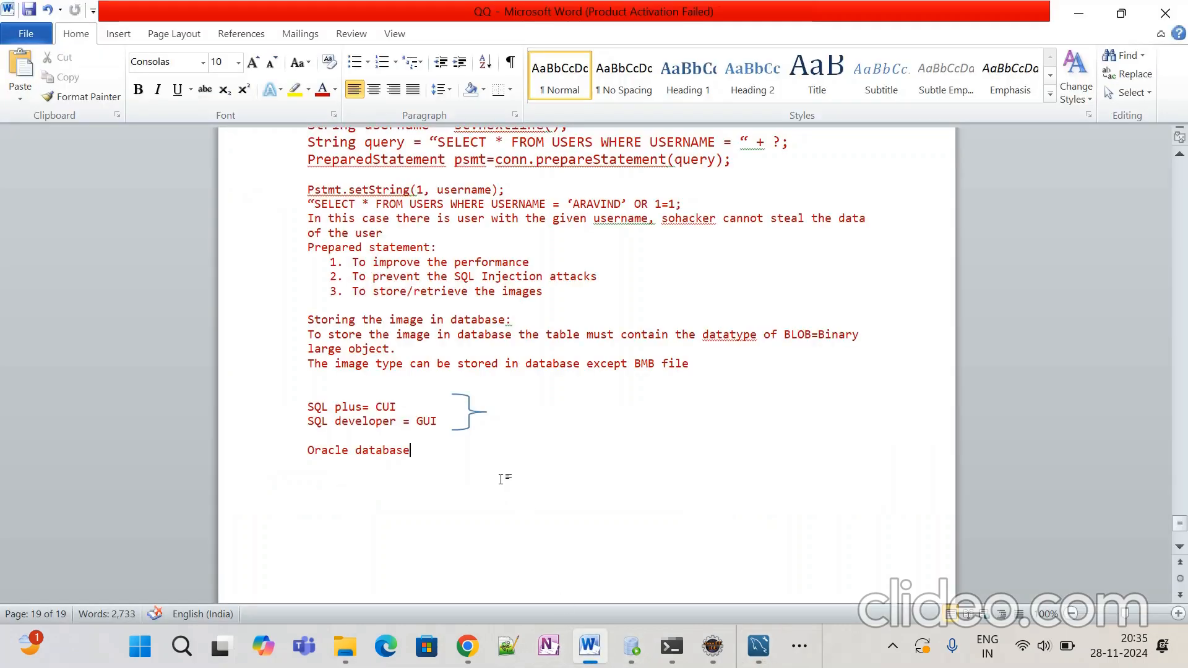
Step: Add a new empty line after 'Oracle database'
key(Return)
key(Return)
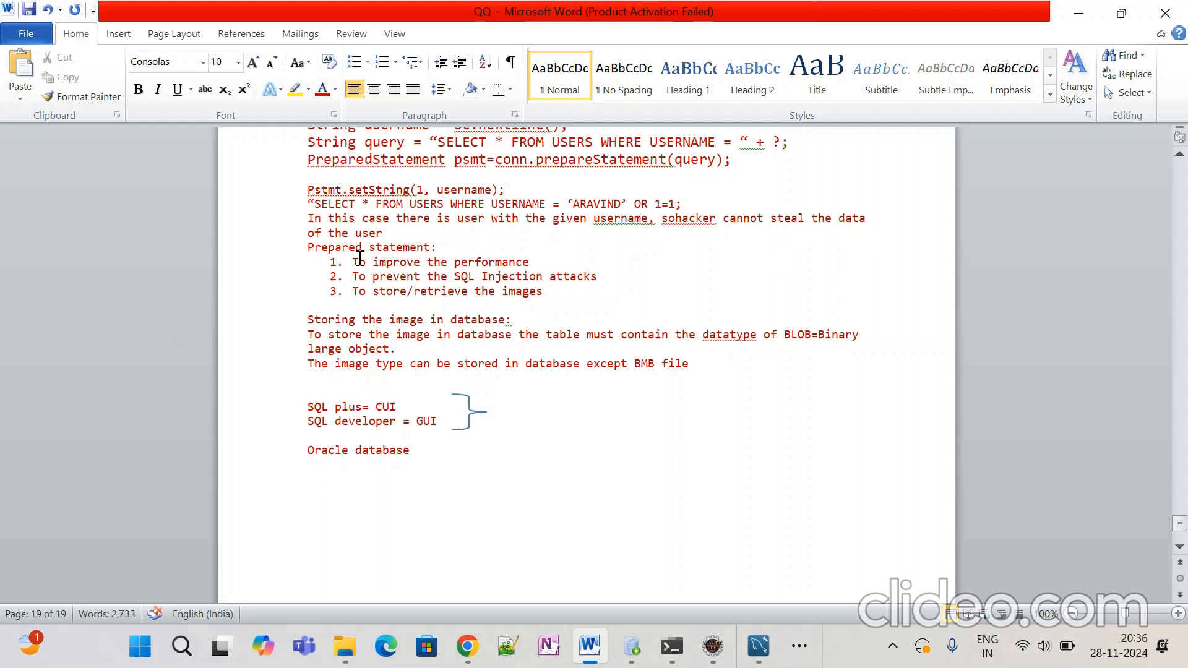
Step: Type the heading 'Installg the MySQL server:' in 14-point red text
click(238, 63)
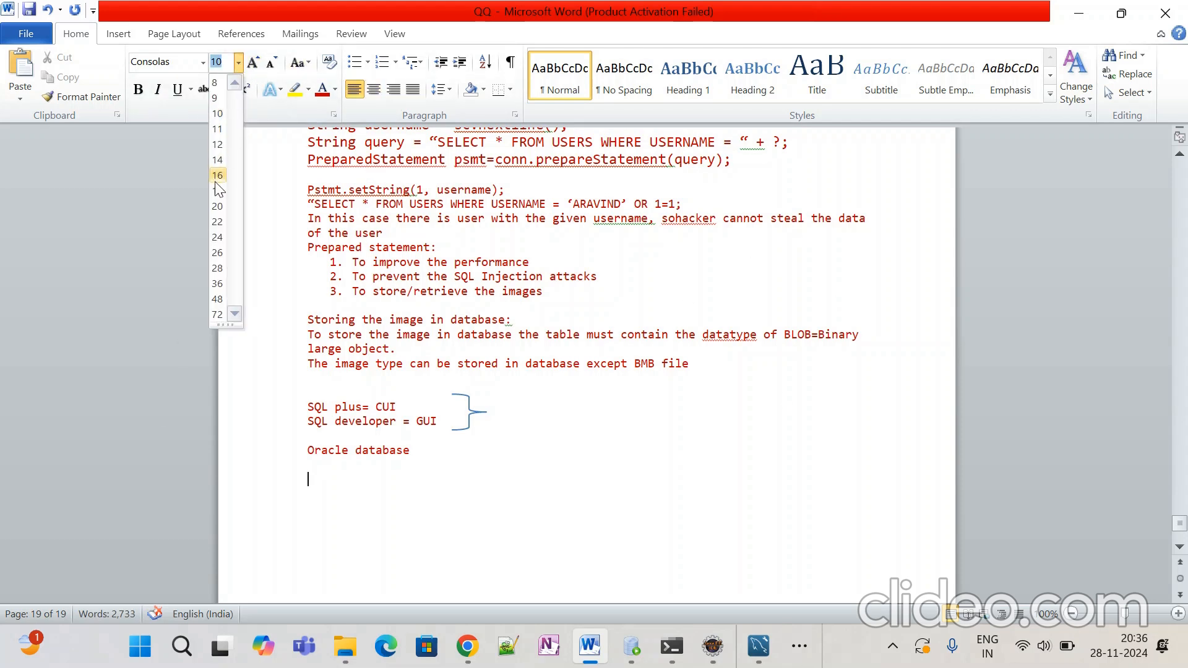
click(218, 159)
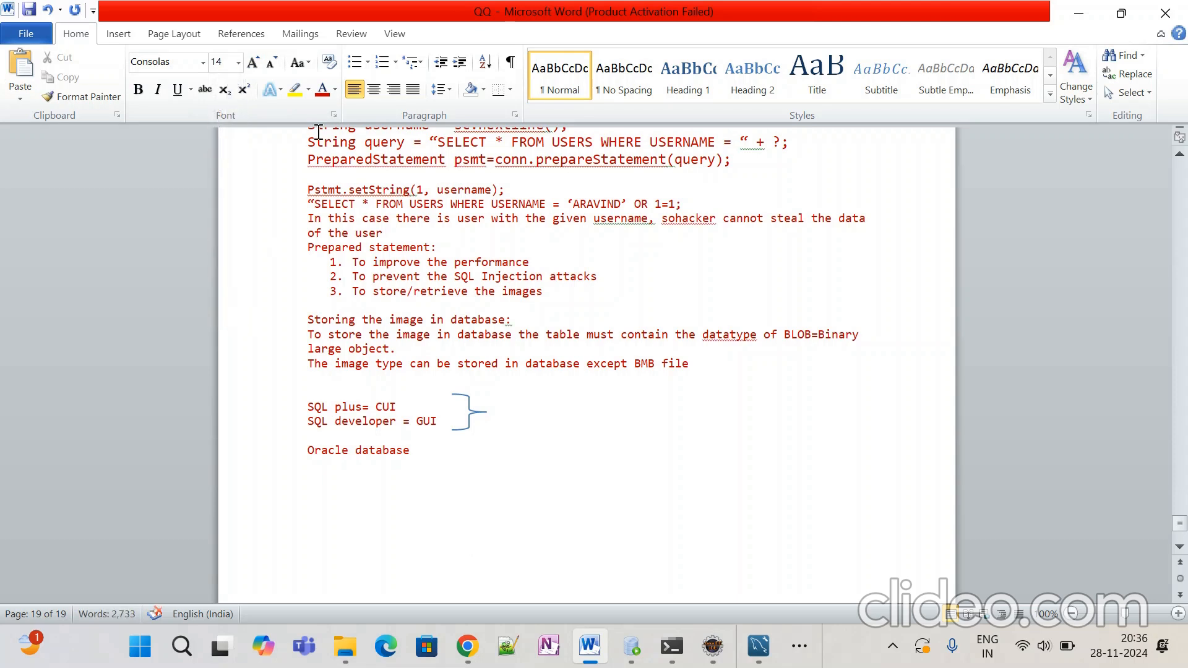
click(335, 88)
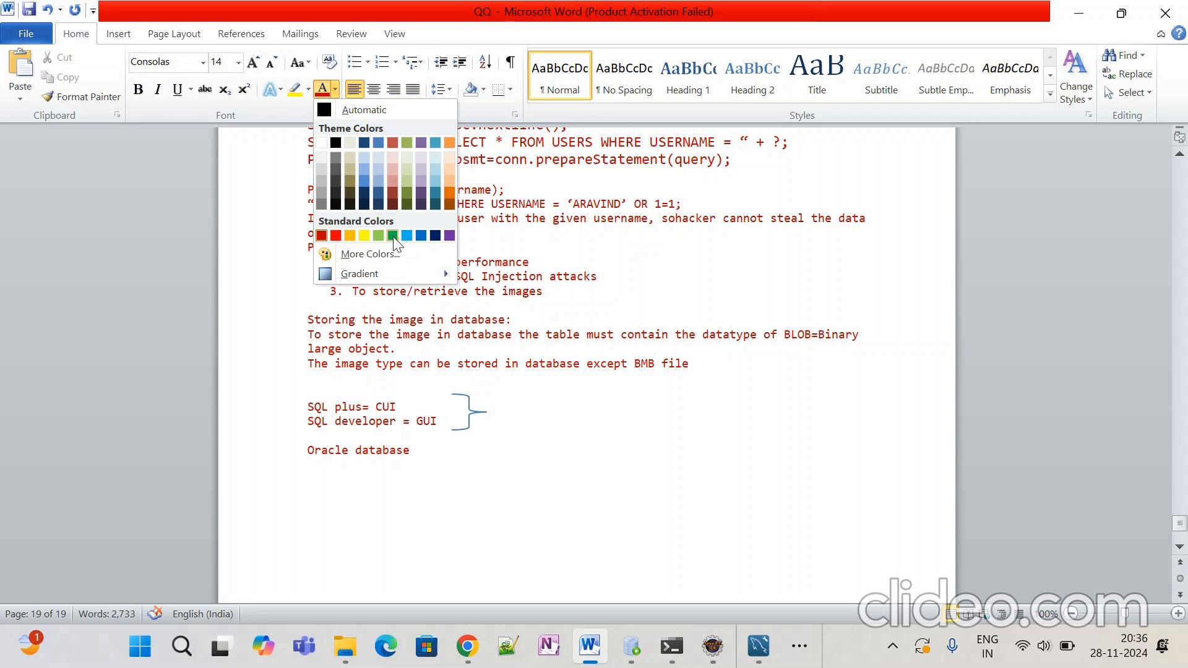
click(392, 142)
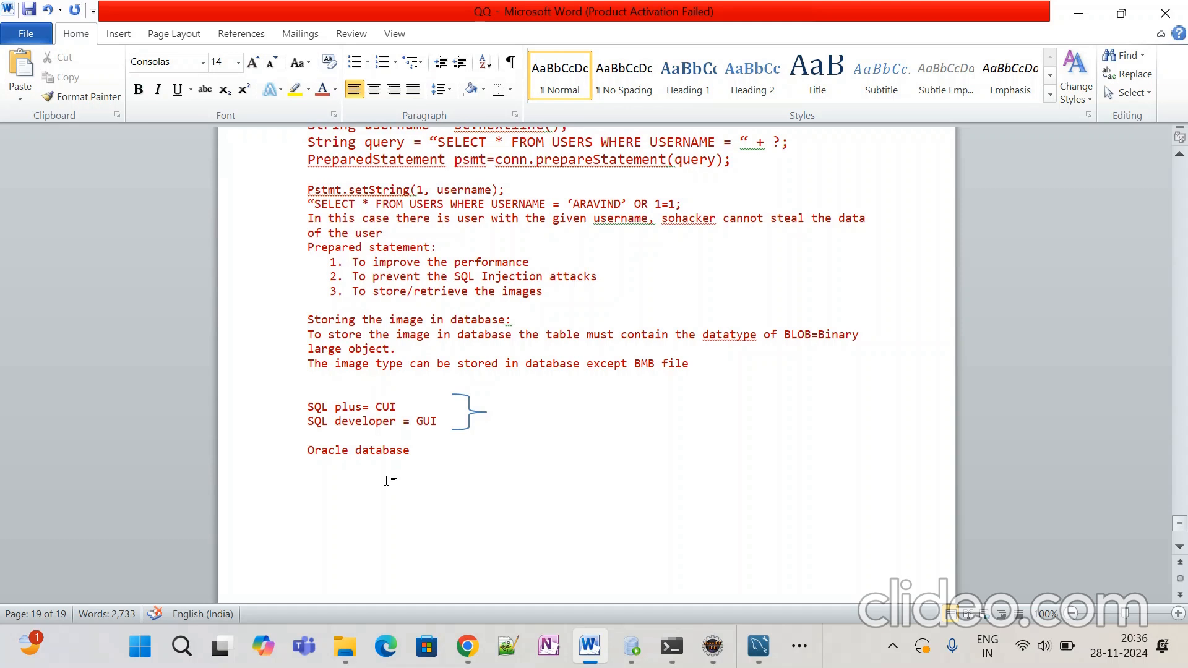
text(Install)
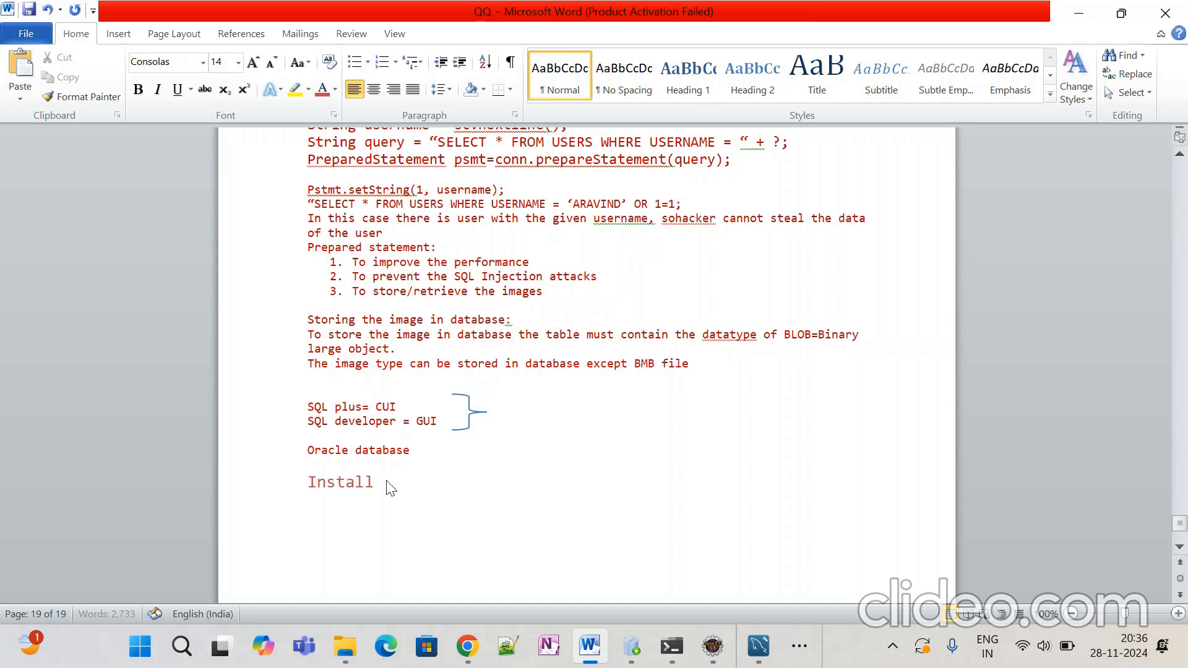
text(g the MySQL ser)
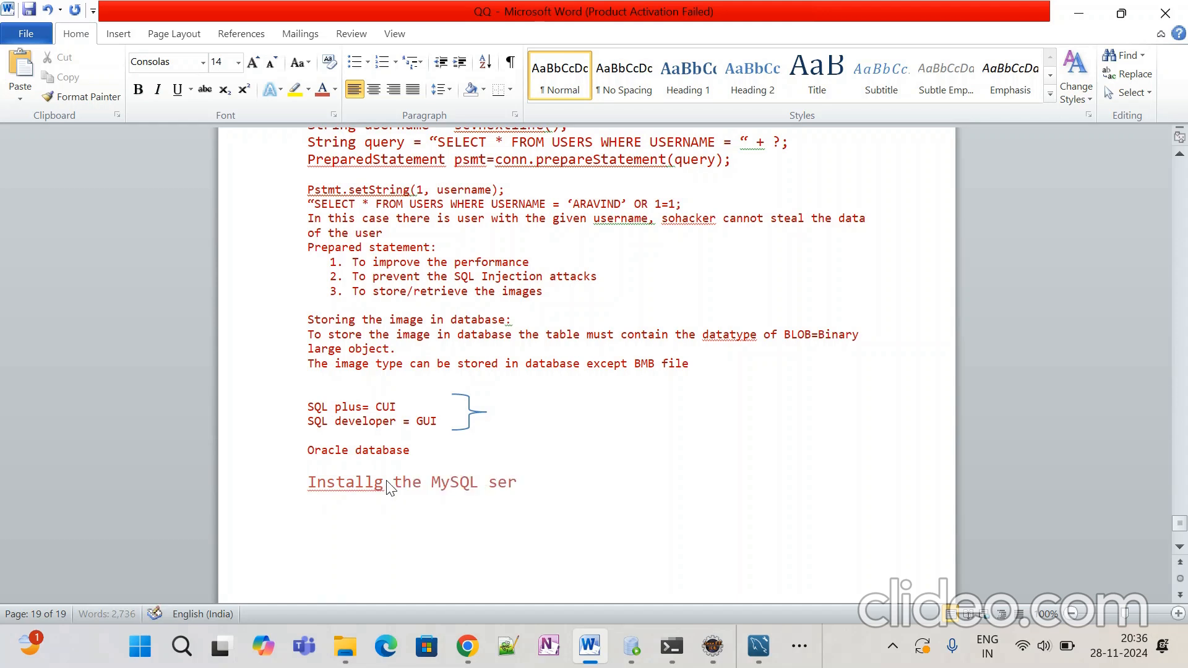
text(ver:)
key(Return)
Step: Set the font colour to green for the line below the heading
click(336, 87)
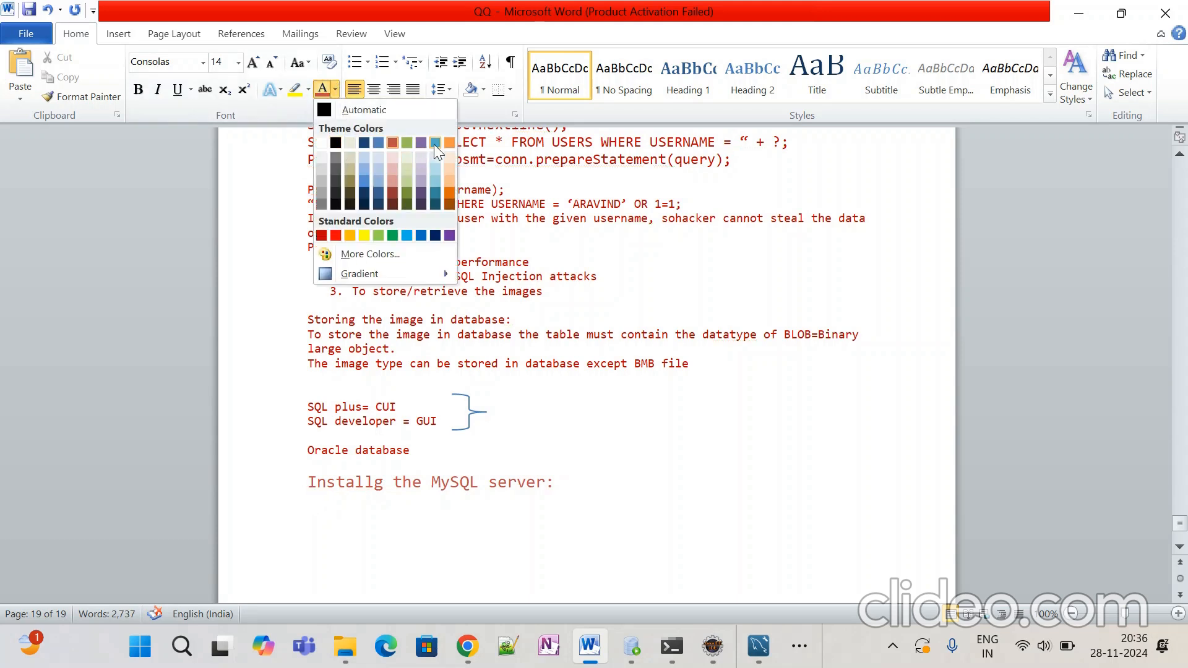
click(379, 235)
scroll(398, 433, down, 3)
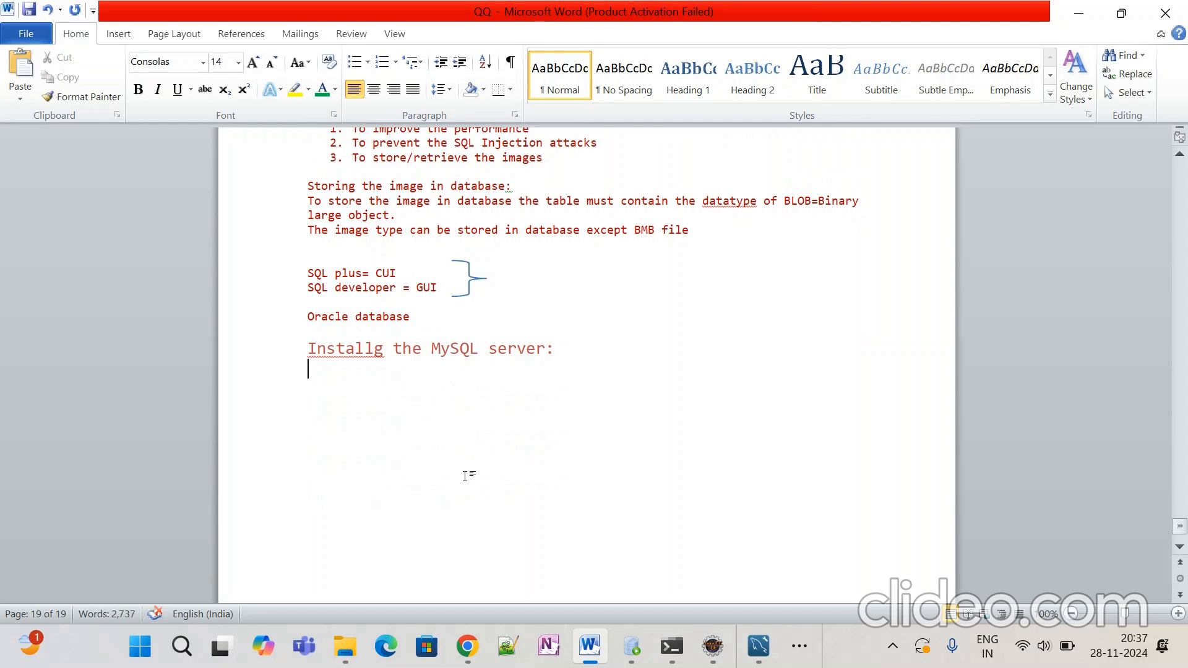
Step: Type the lines '-->Open google and Mysql community download.', 'select first link' and 'change the mysql server version to8.0.36'
text(-->)
text(Open goog)
text(le)
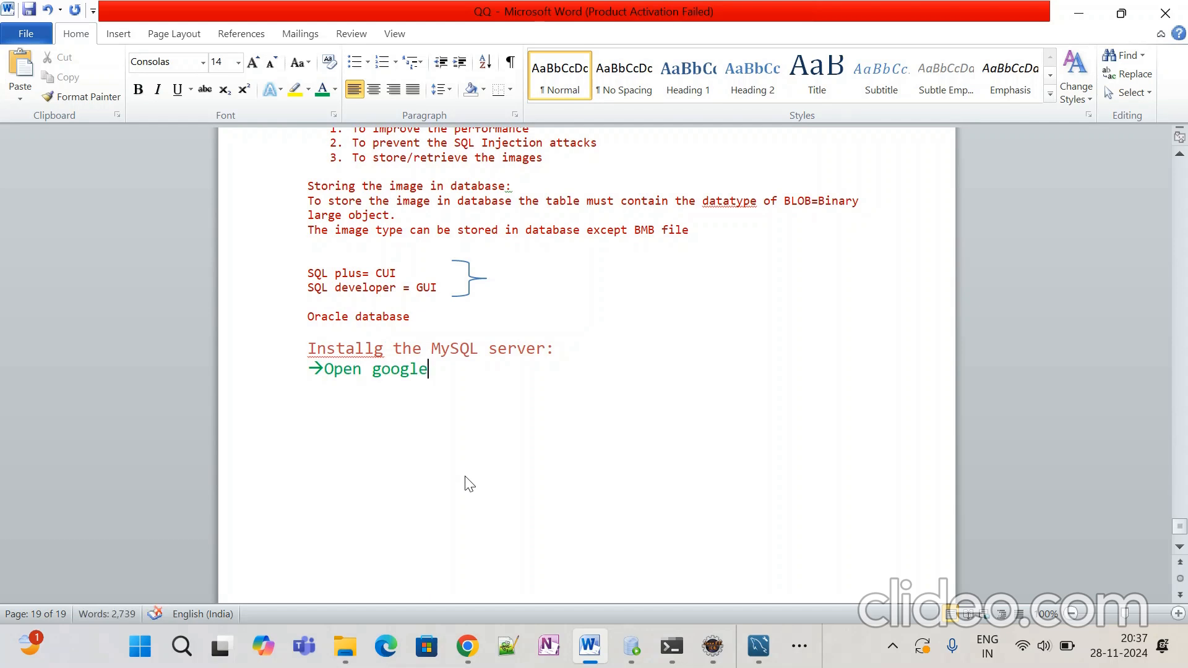
text( and Mysql co)
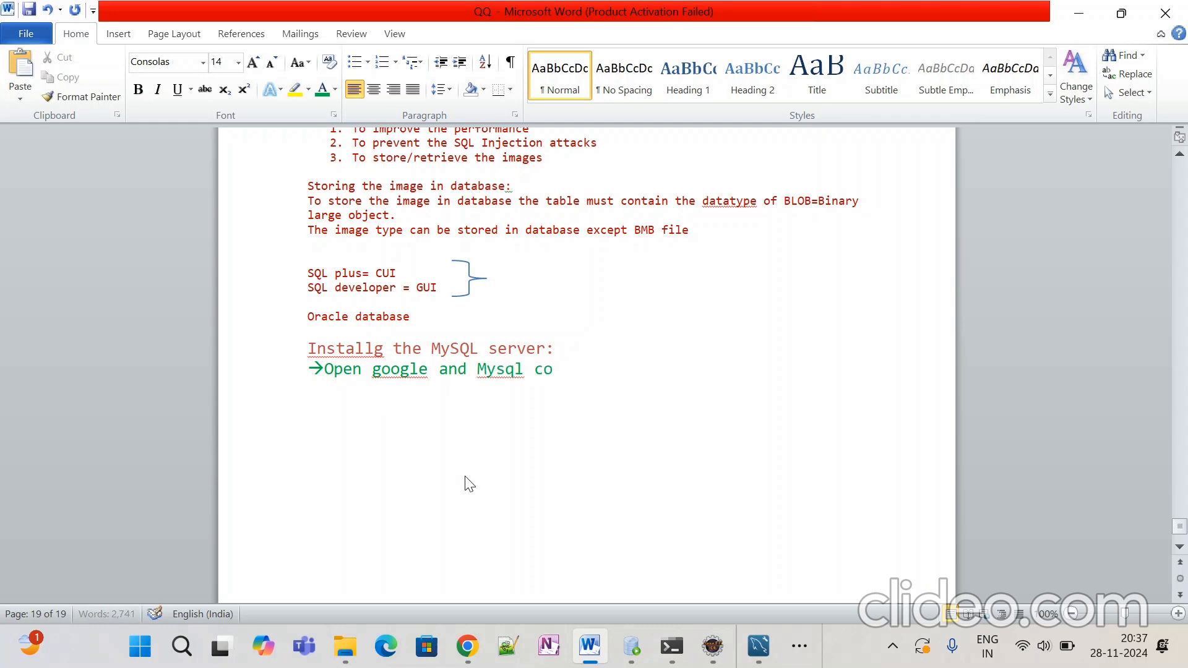
text(mmunity downl)
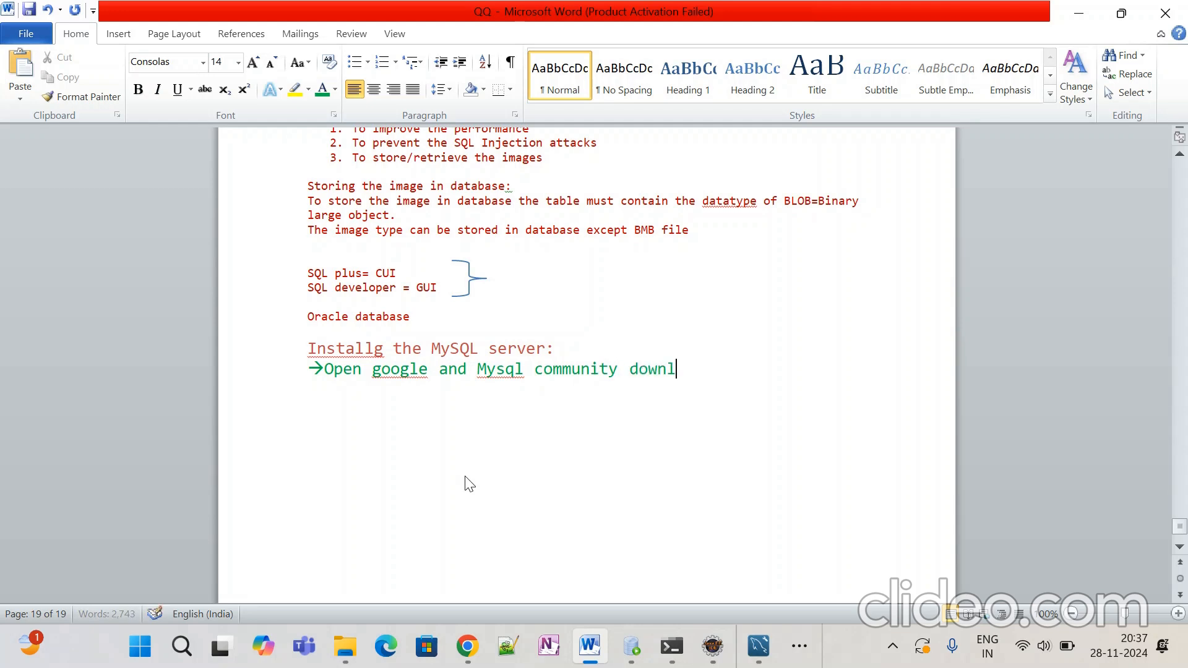
text(oad.)
key(Return)
text(sel)
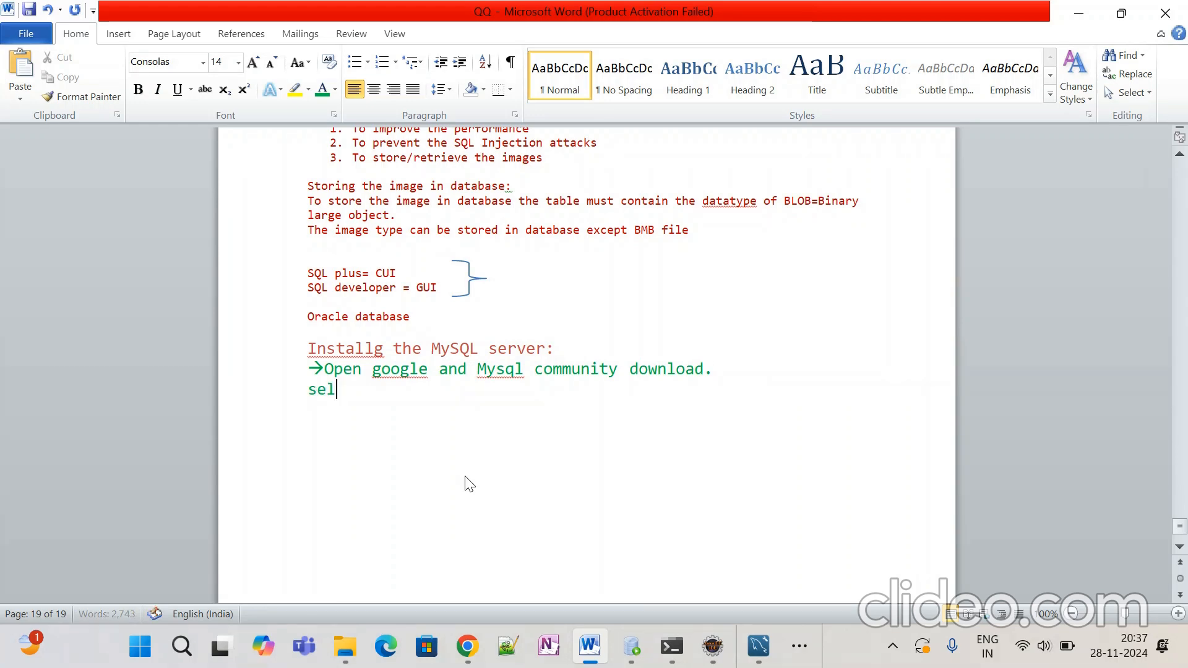
text(ect first link)
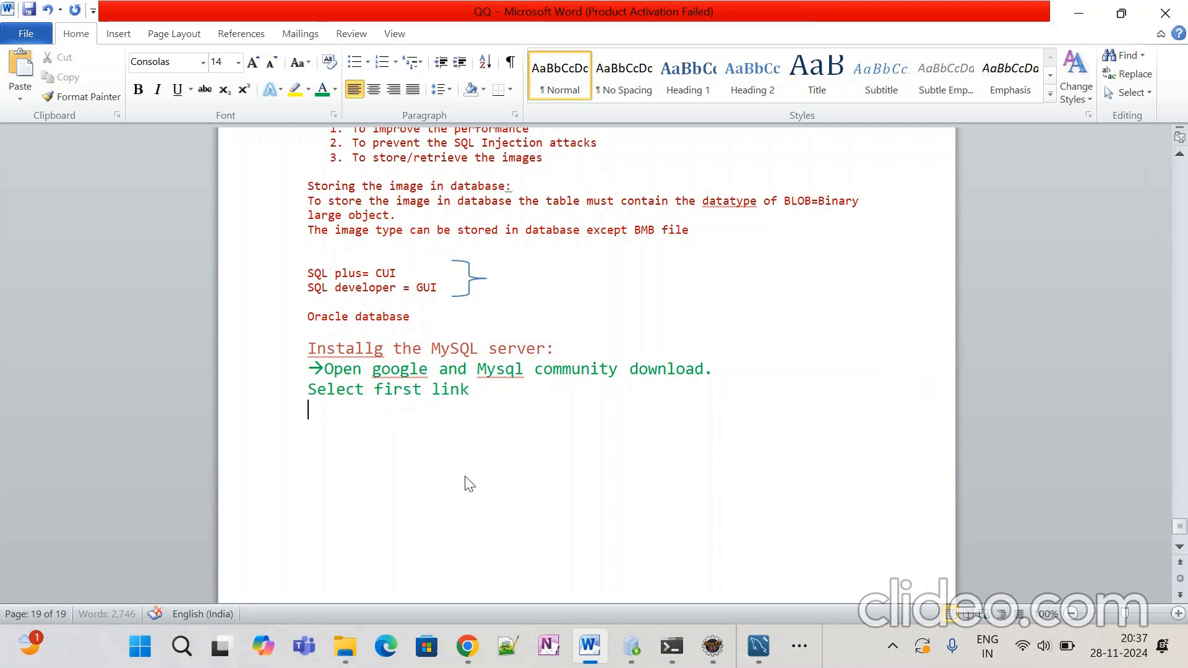
key(Return)
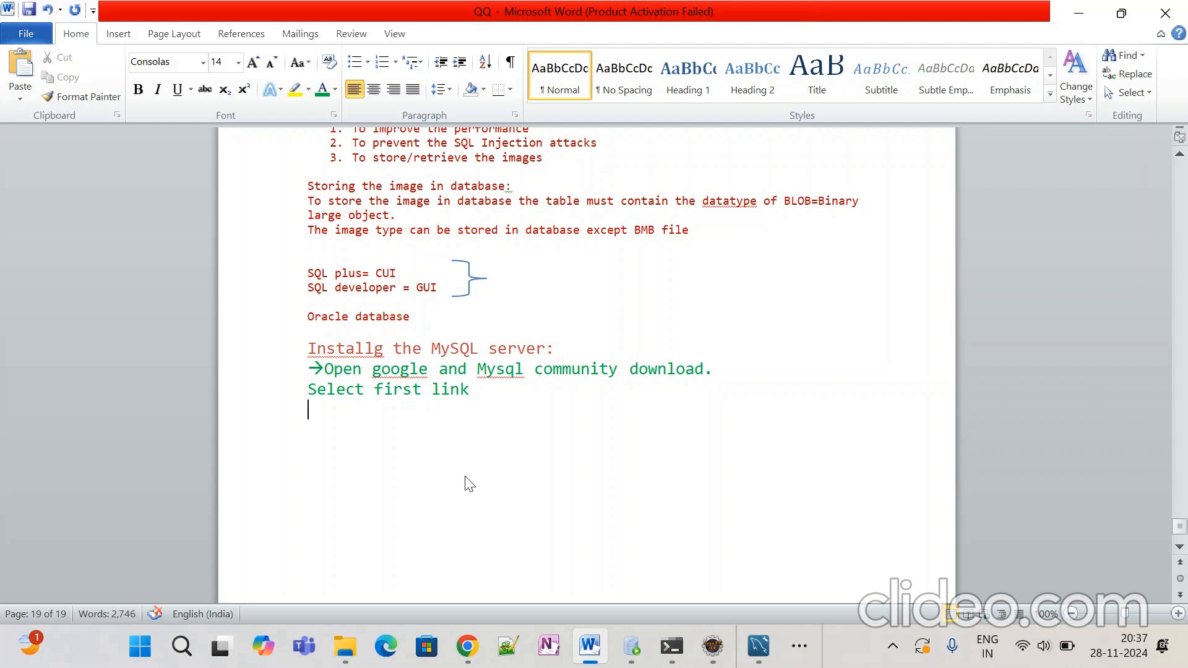
text(change)
text(the)
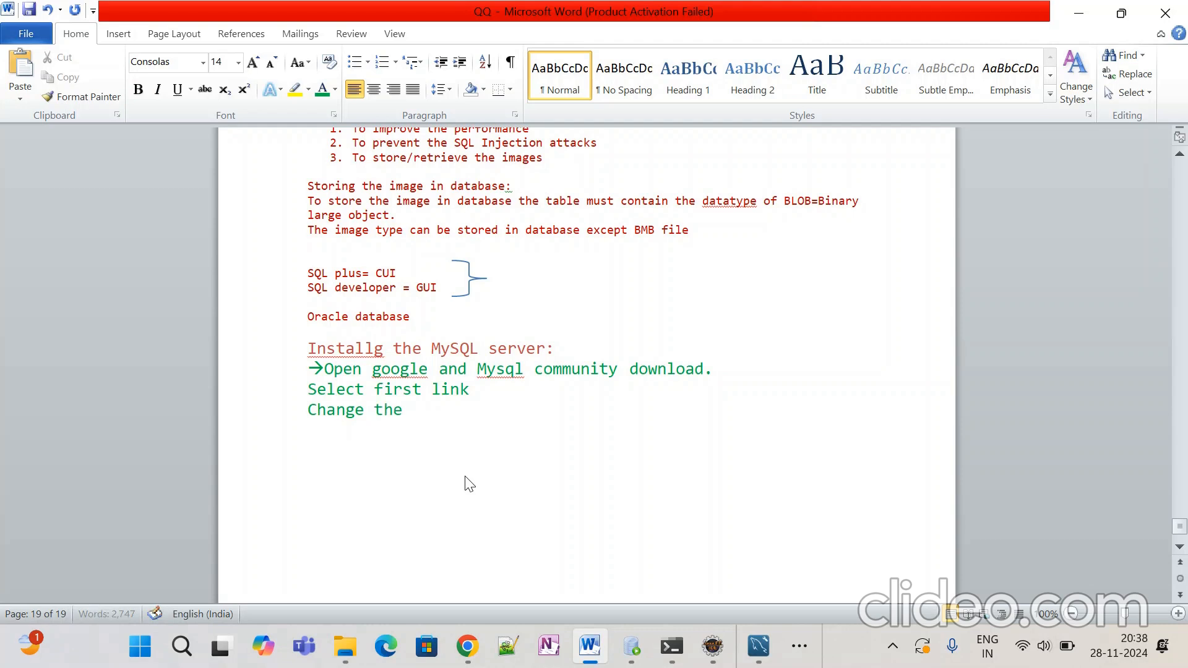
text( mysql server versio)
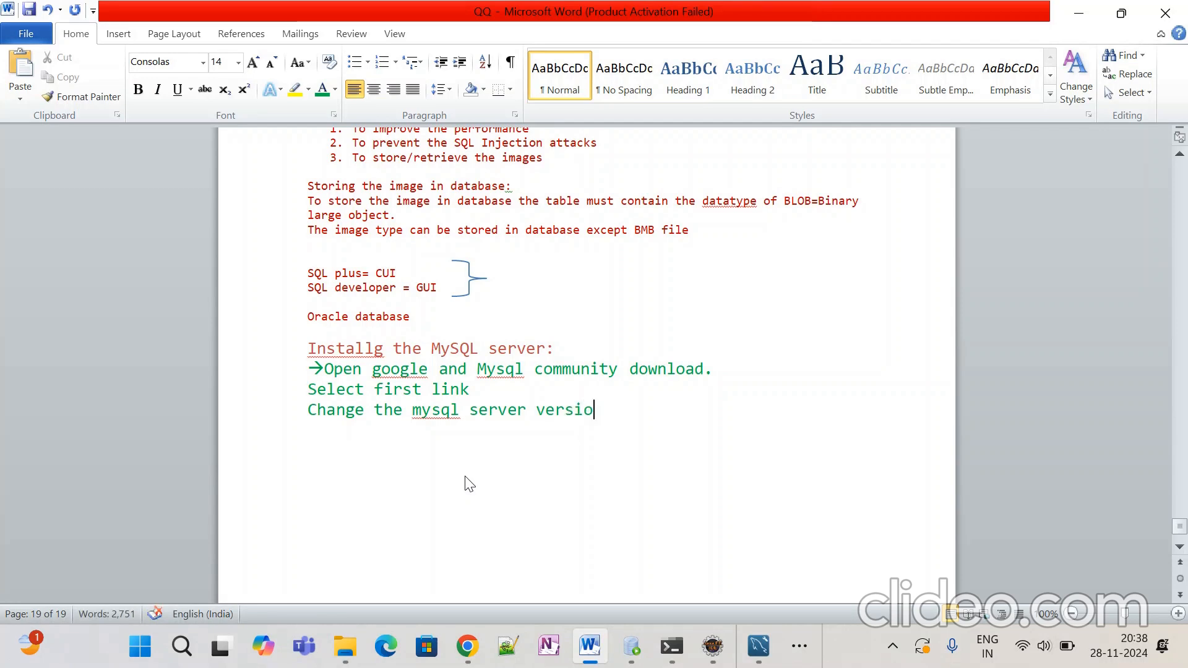
text(n to8.)
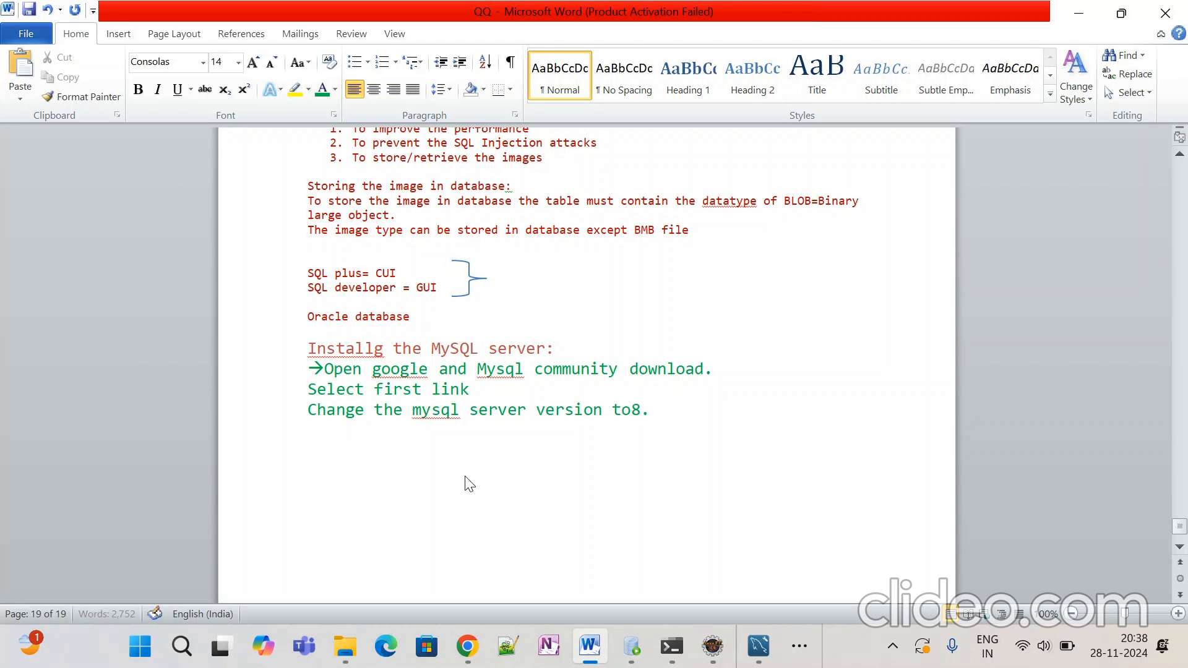
text(0.36)
Step: Add the lines 'Click download', 'Choose mysql server 285mb download' and 'installer fileis downloaded=double click'
key(Return)
text(Click download)
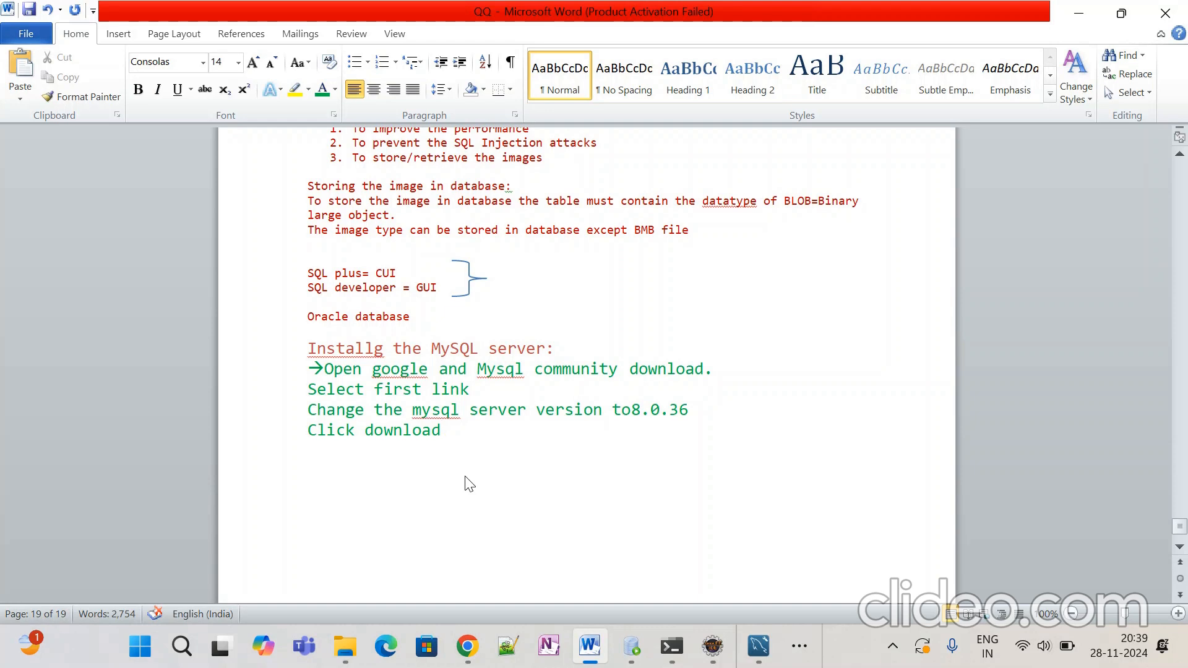
key(Return)
text(Choose my)
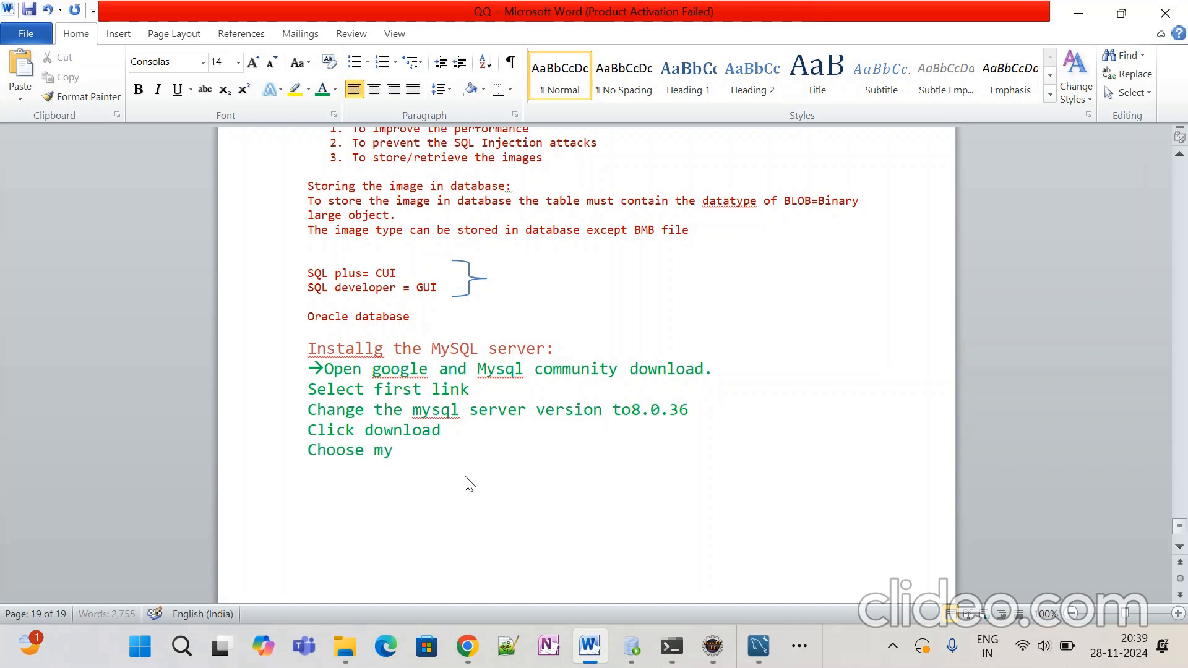
text(sql server)
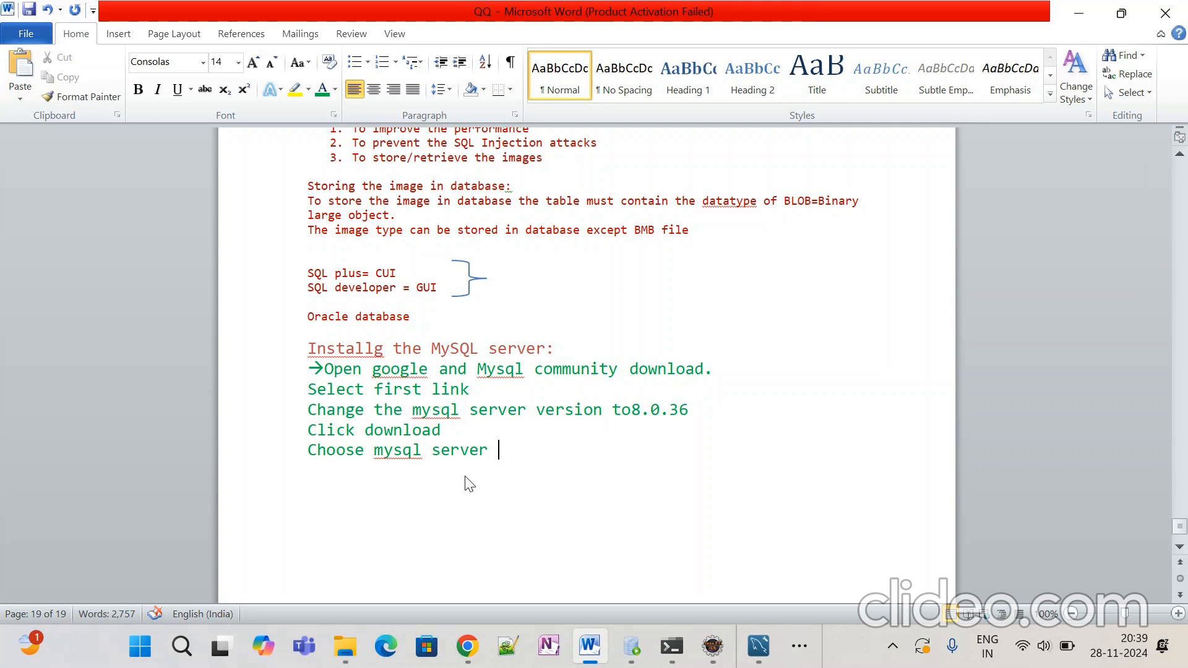
text( 285mb do)
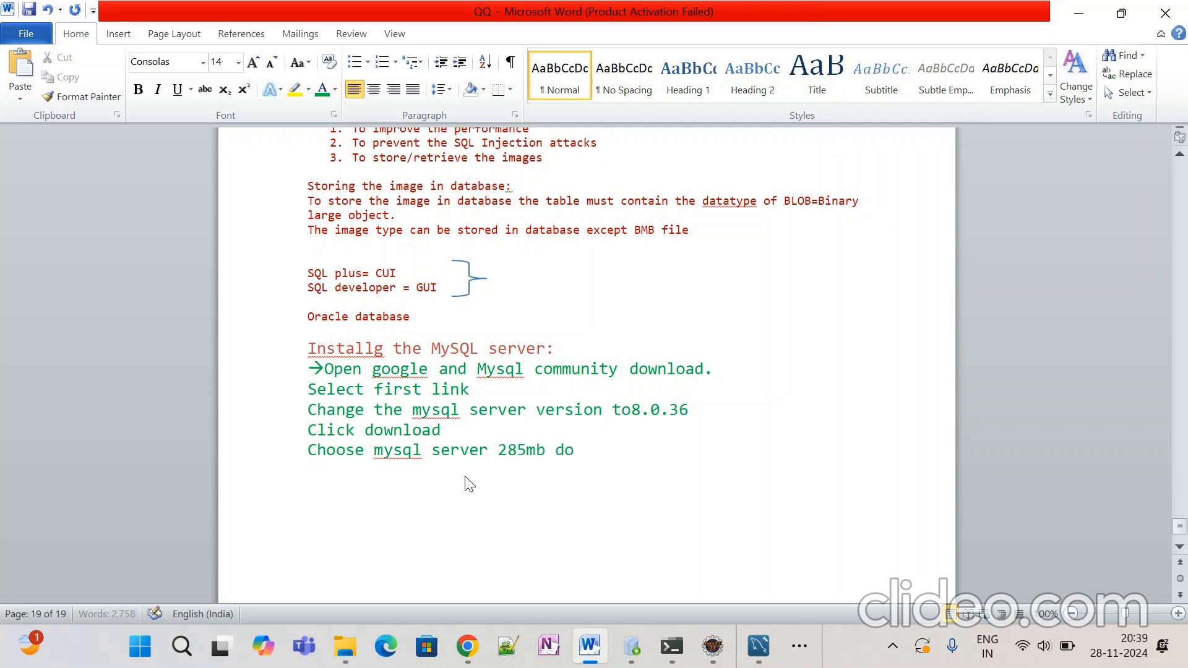
text(wnload)
key(Return)
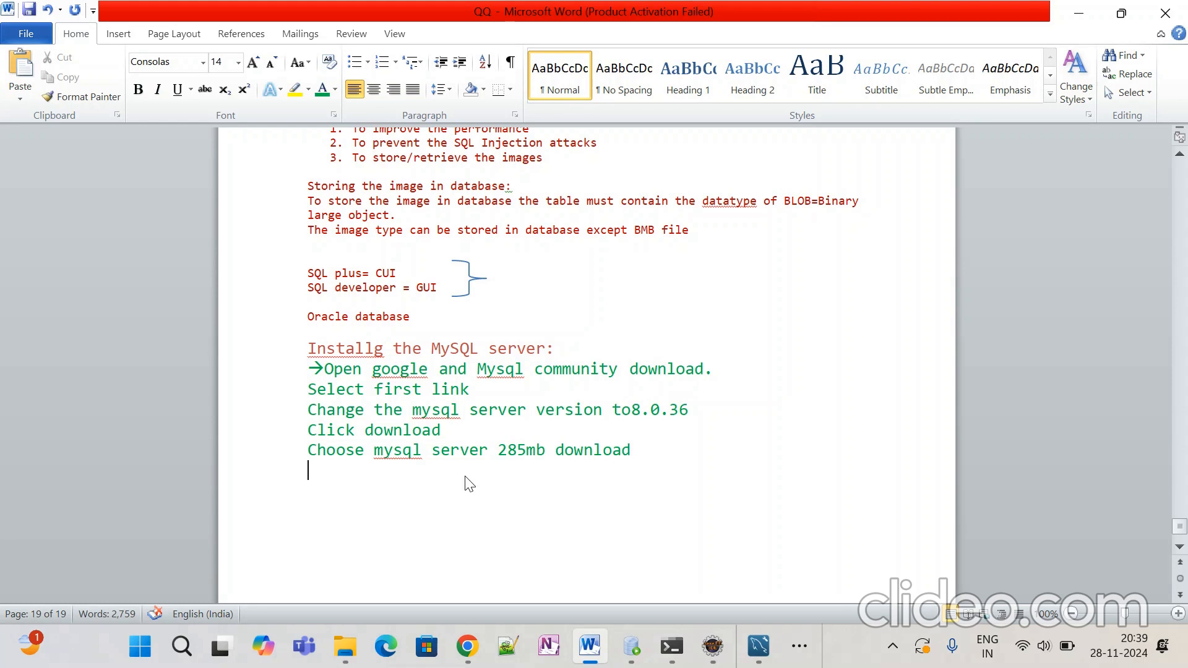
text(instal)
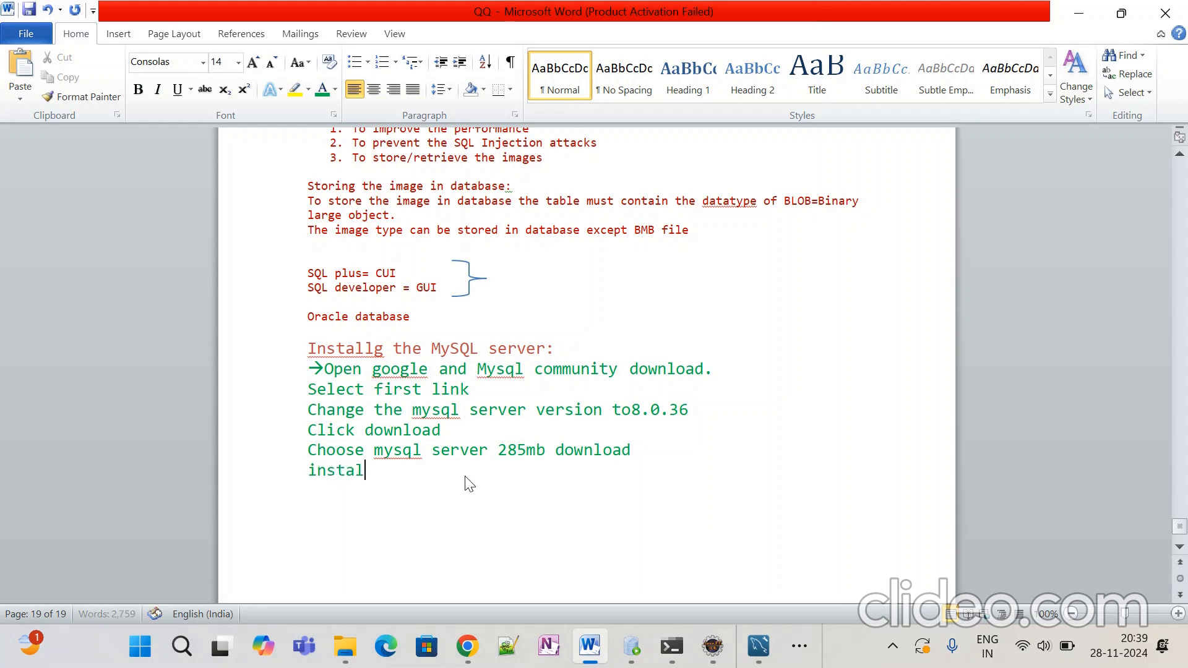
text(ler file)
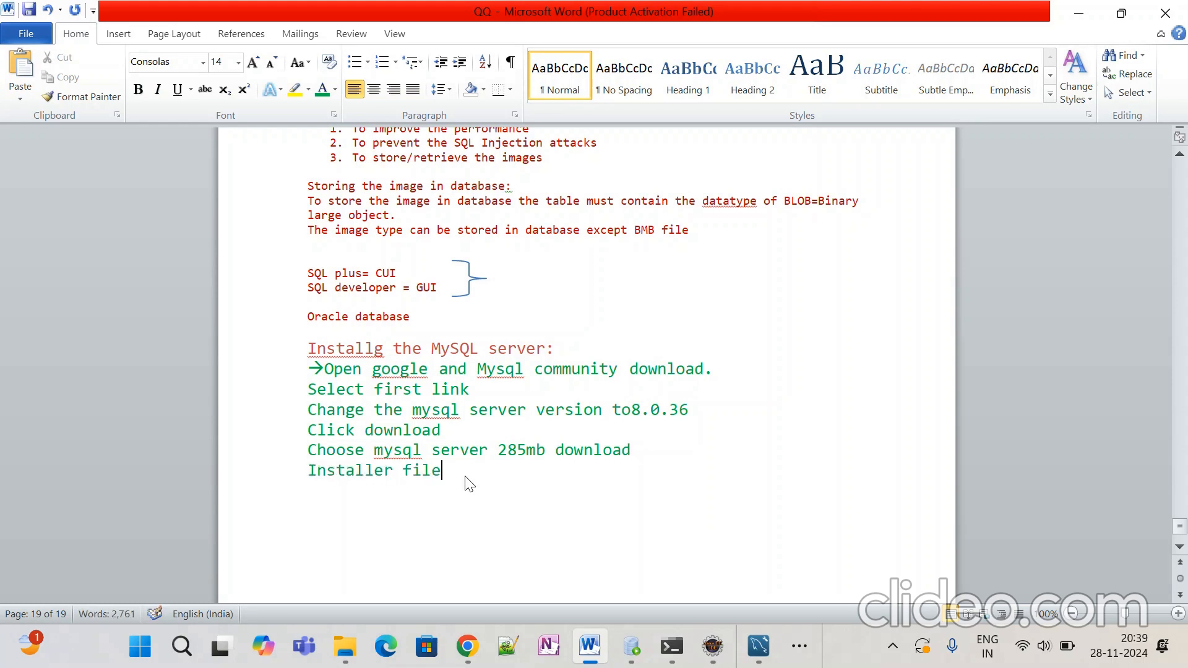
text(is download)
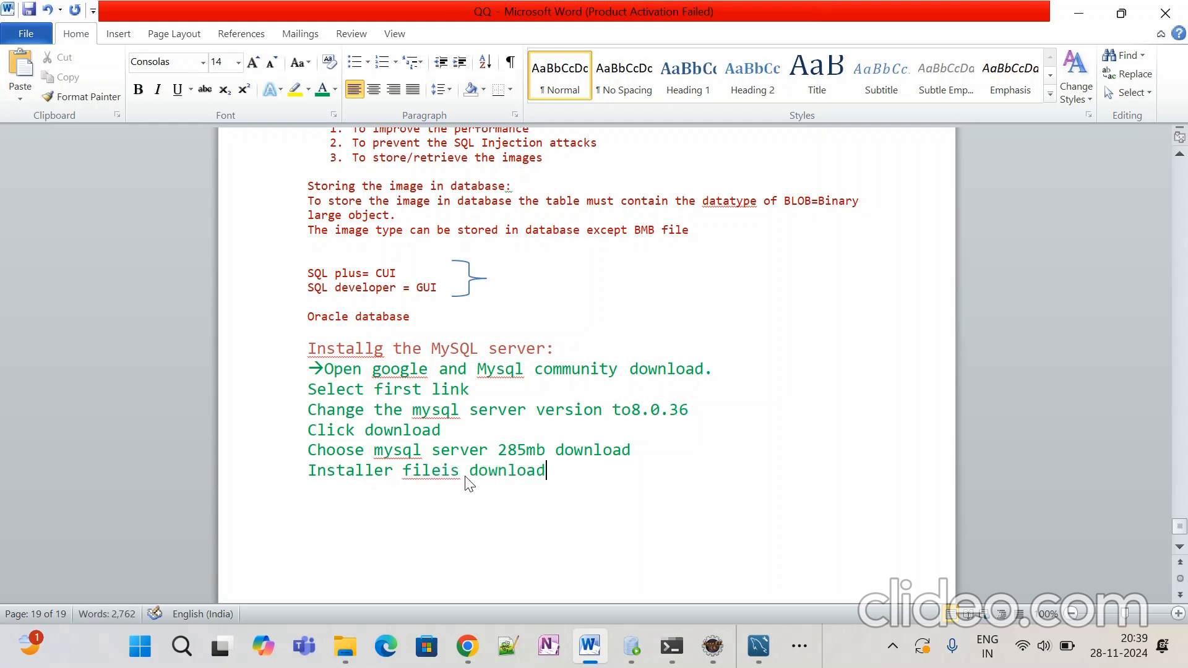
text(ed)
text(=double)
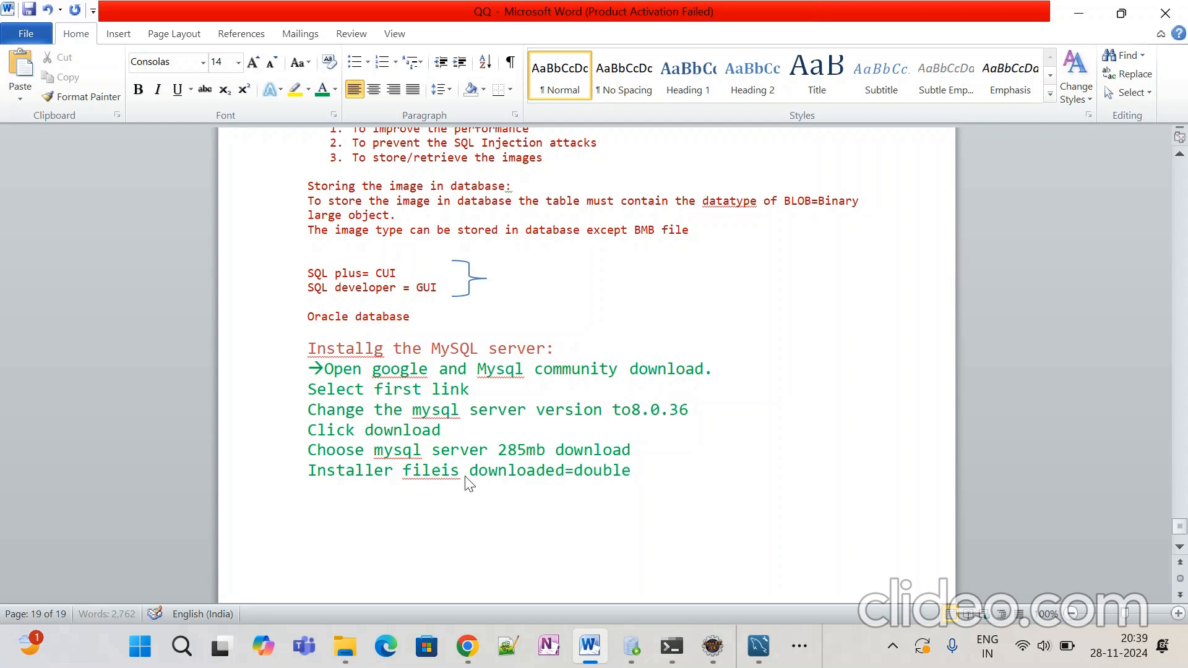
text( click)
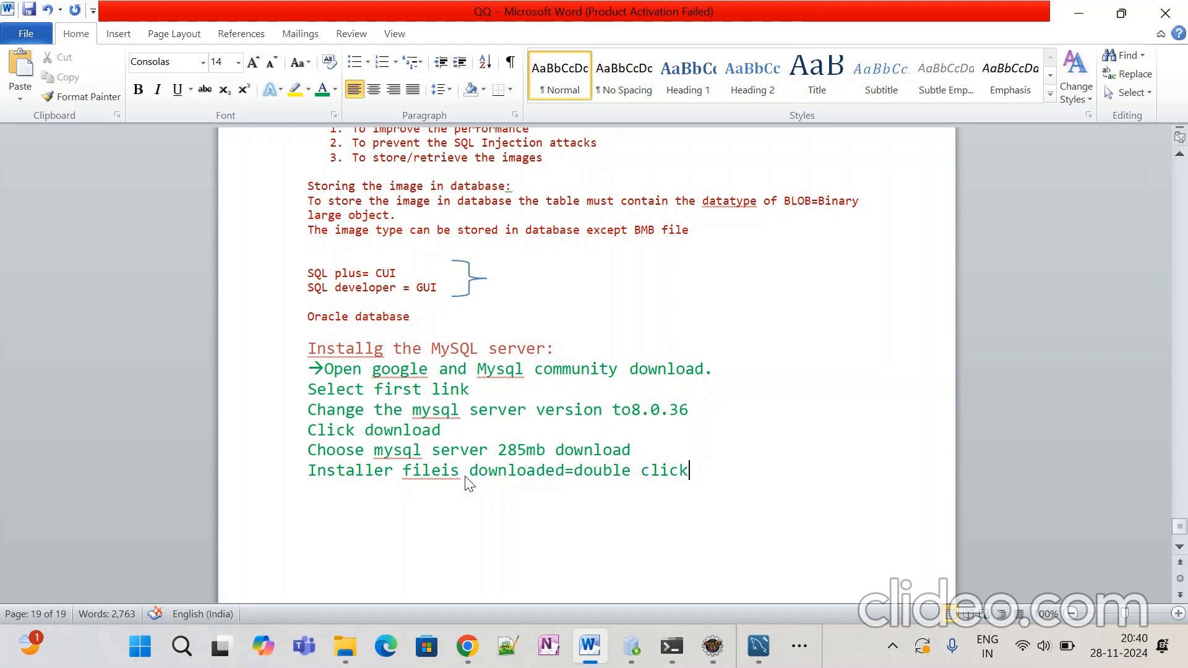
Step: Add a new line 'expand that application' below the installer line
key(Return)
text(expand that applicat)
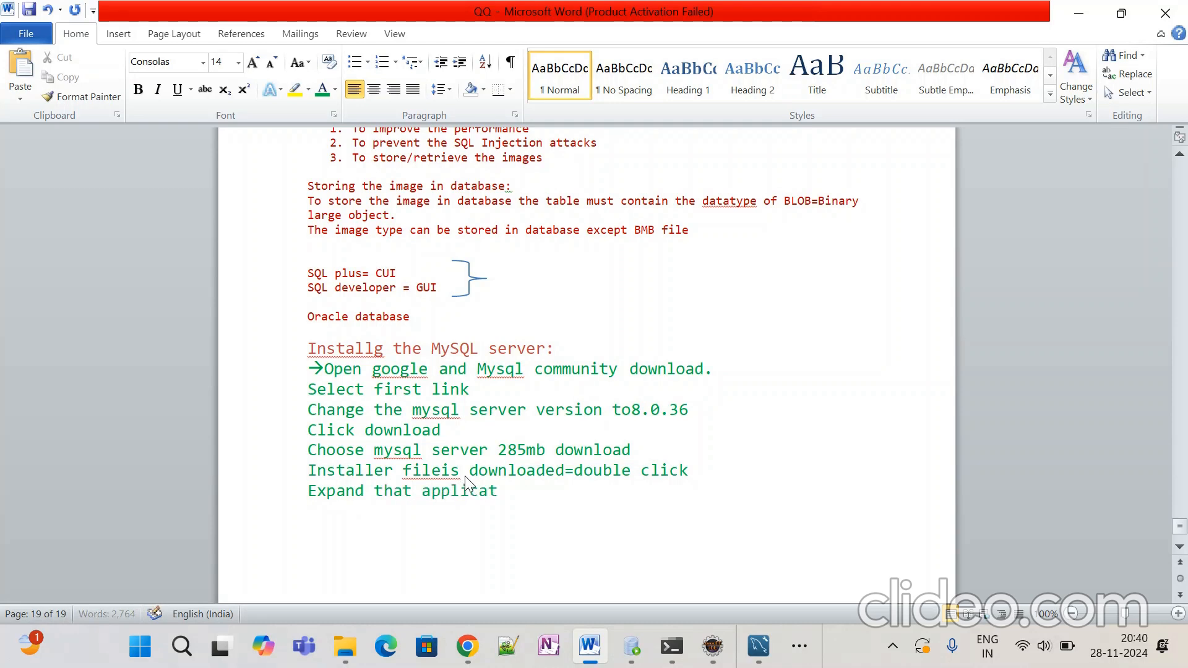